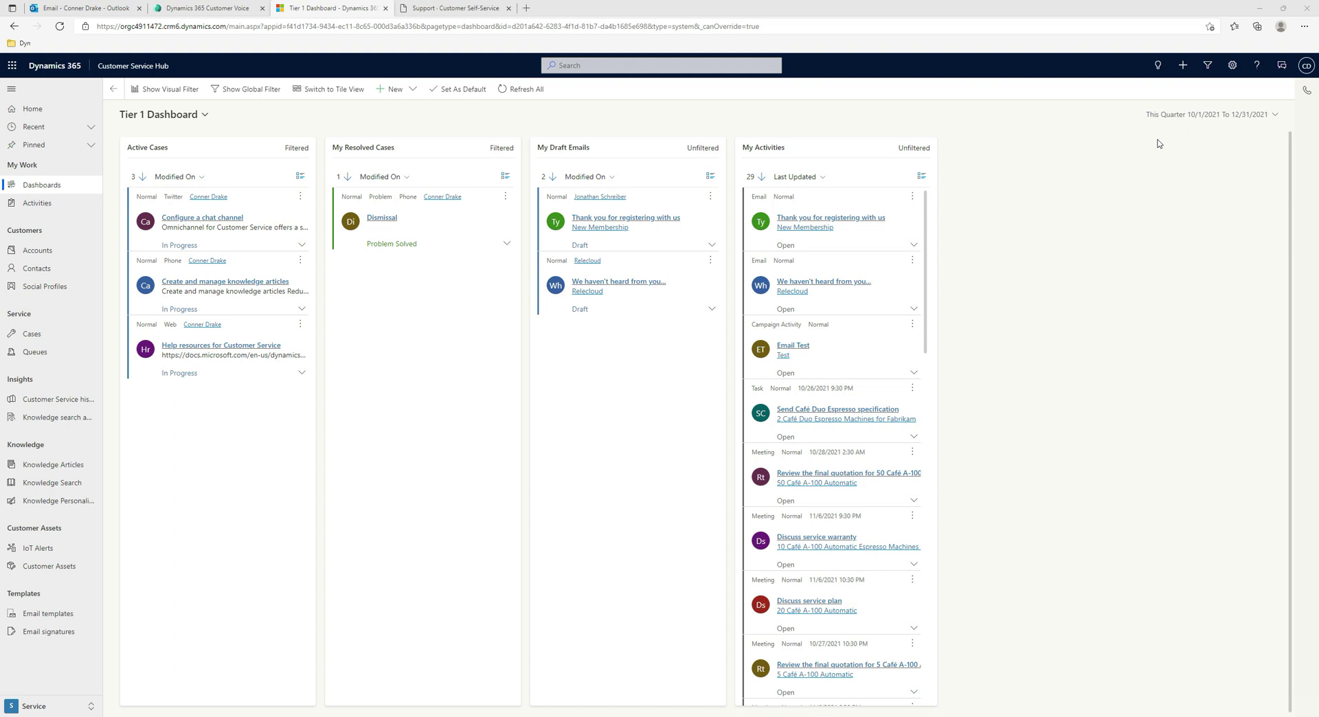
Check the calls dialer on the Tier 1 Dashboard, close it, and open the active cases list
click(1305, 91)
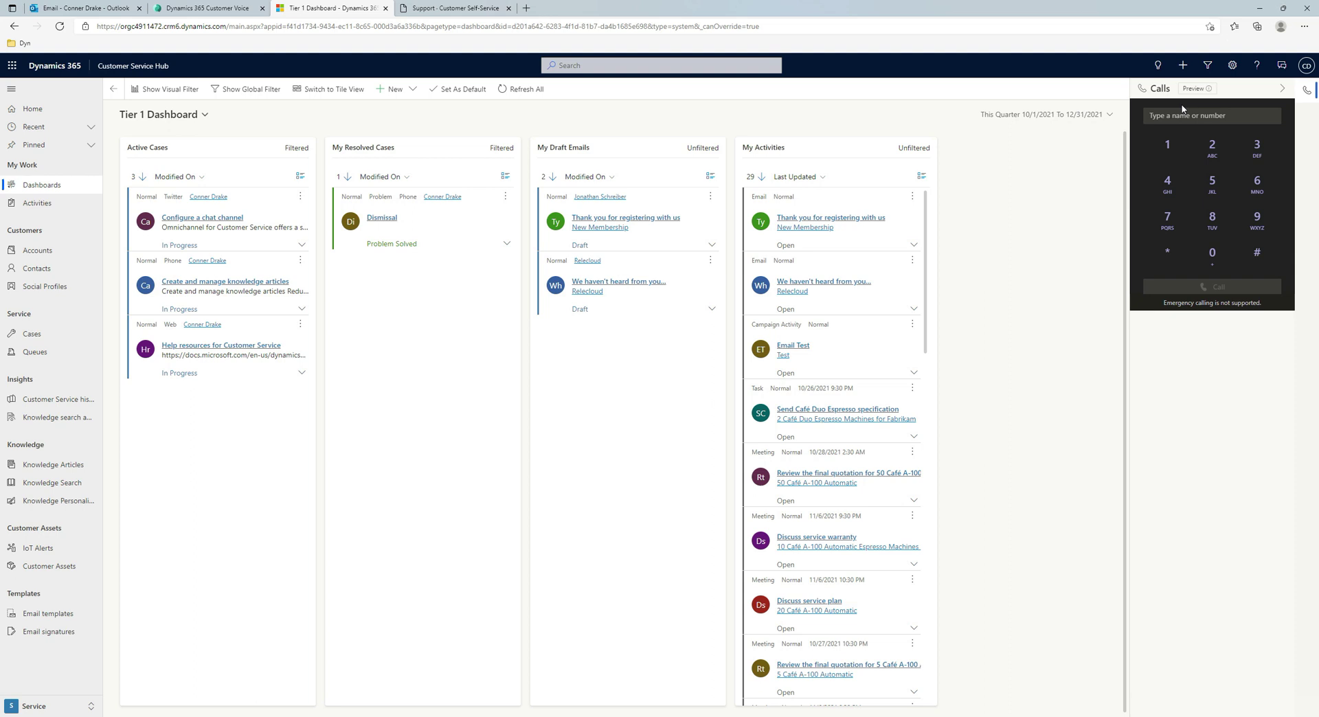
click(1302, 96)
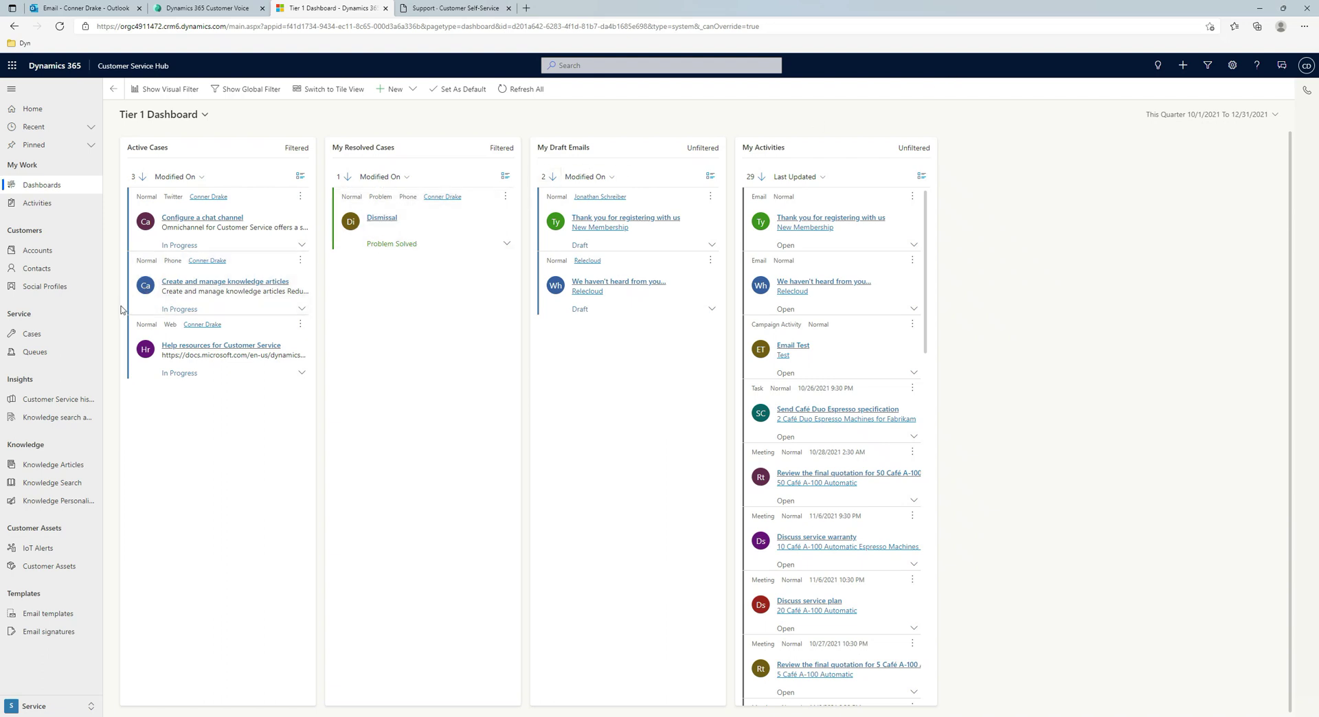
click(60, 336)
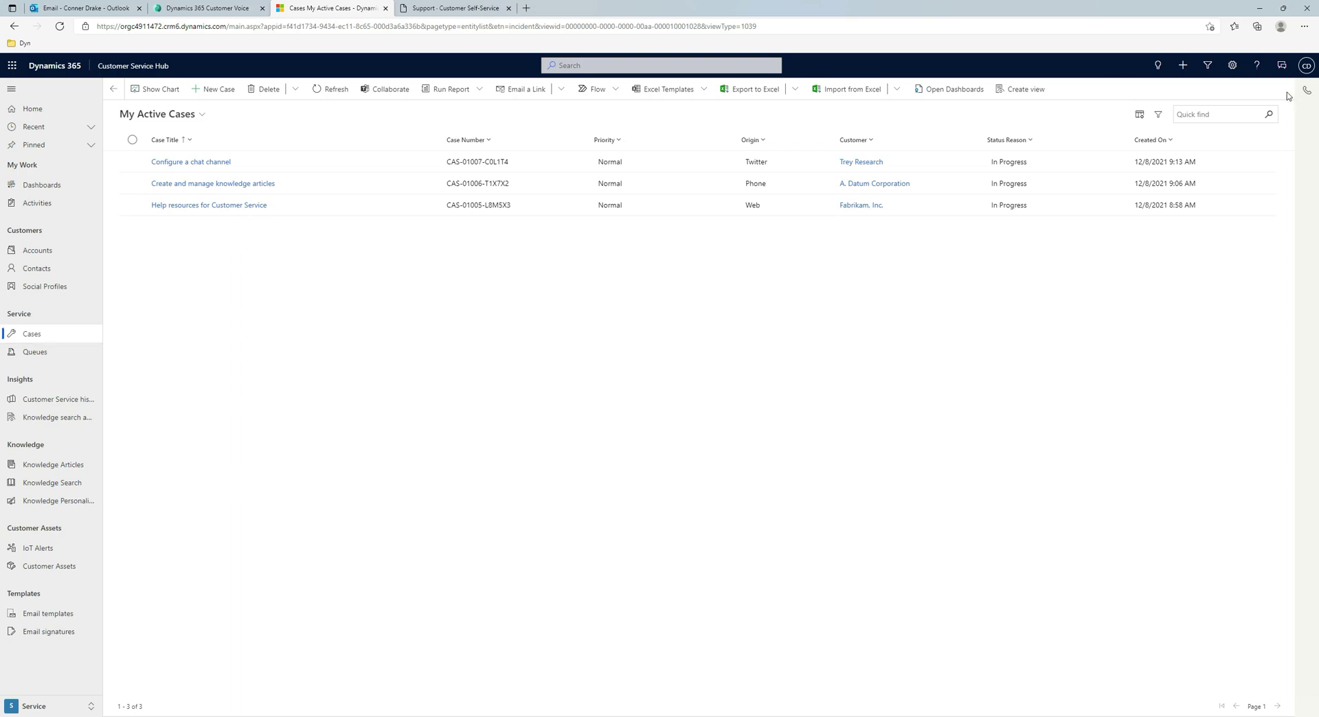
Open the online help and go through the Dynamics 365 documentation to the Help resources for Customer Service article
click(1256, 68)
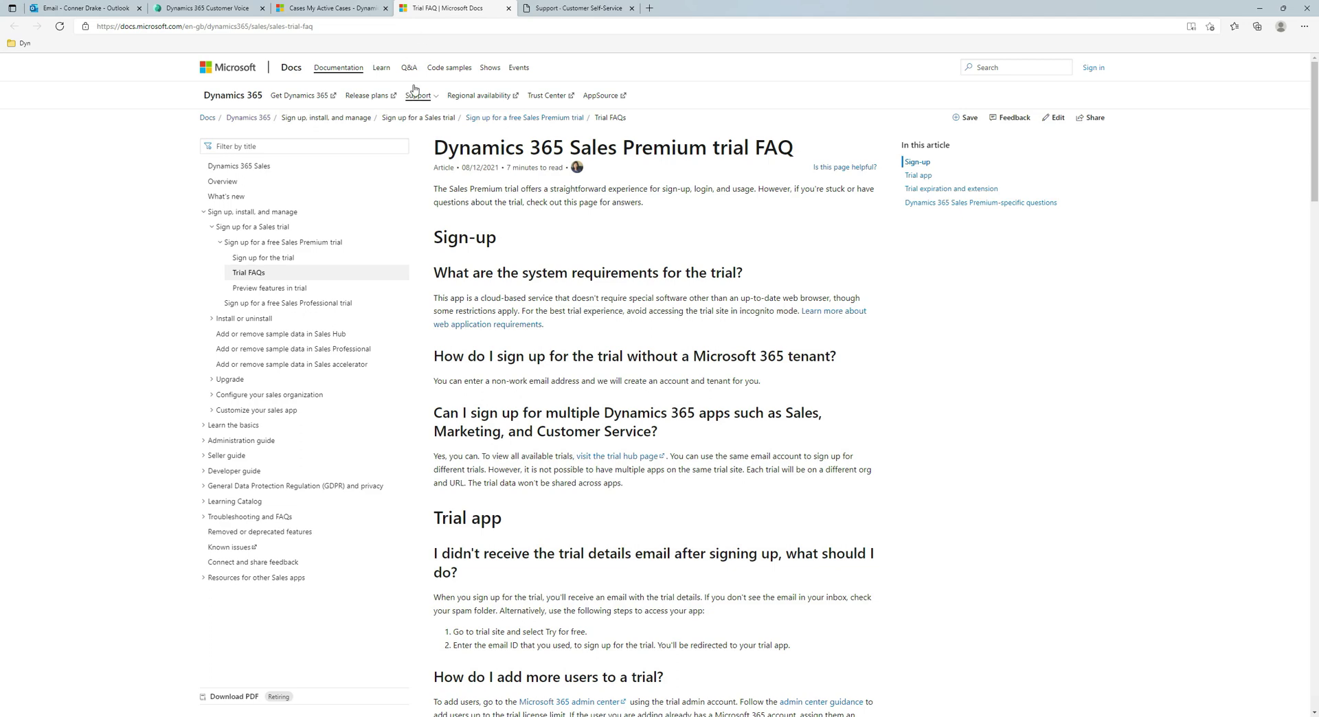
click(309, 8)
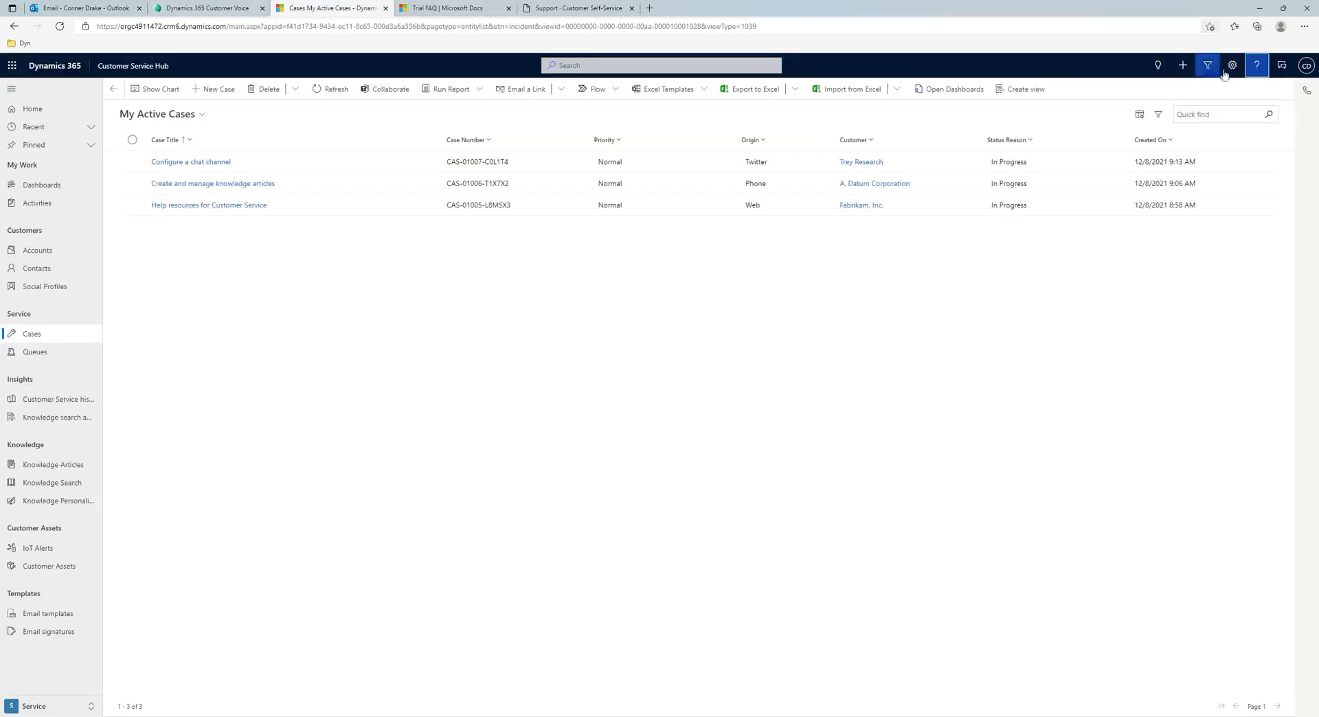
click(481, 8)
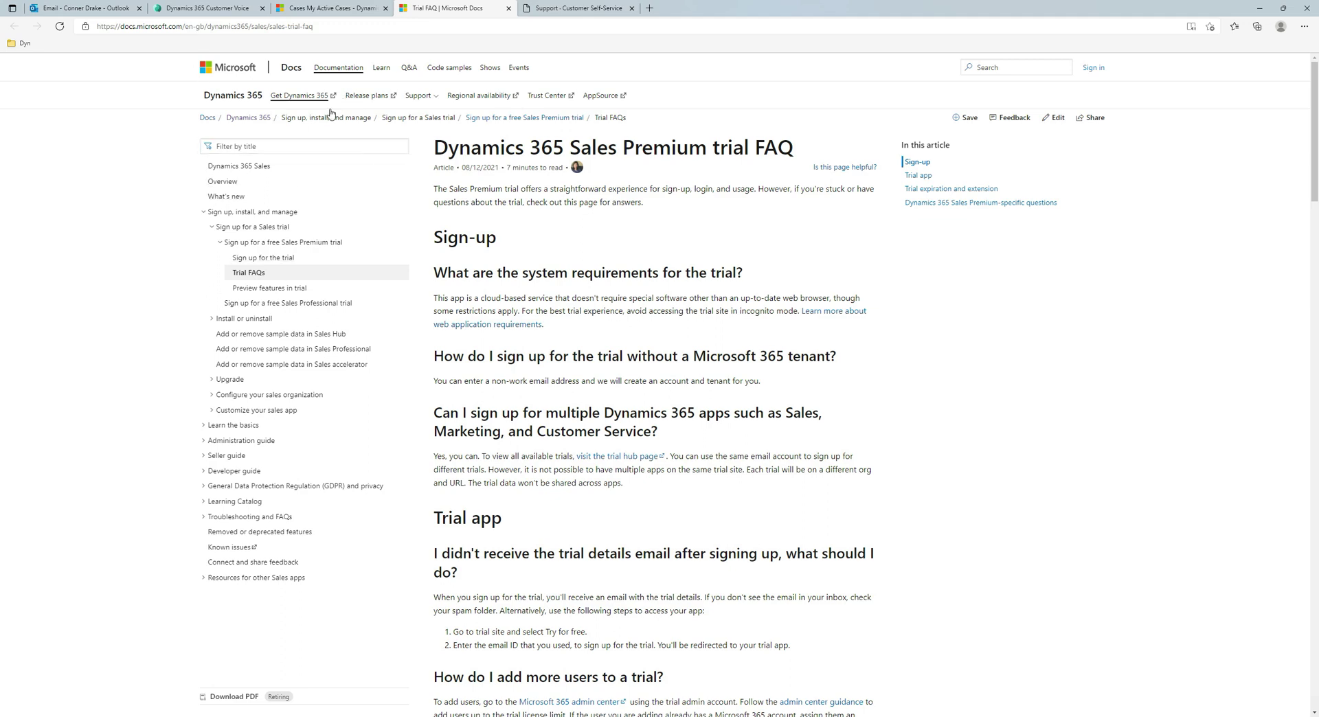
click(248, 119)
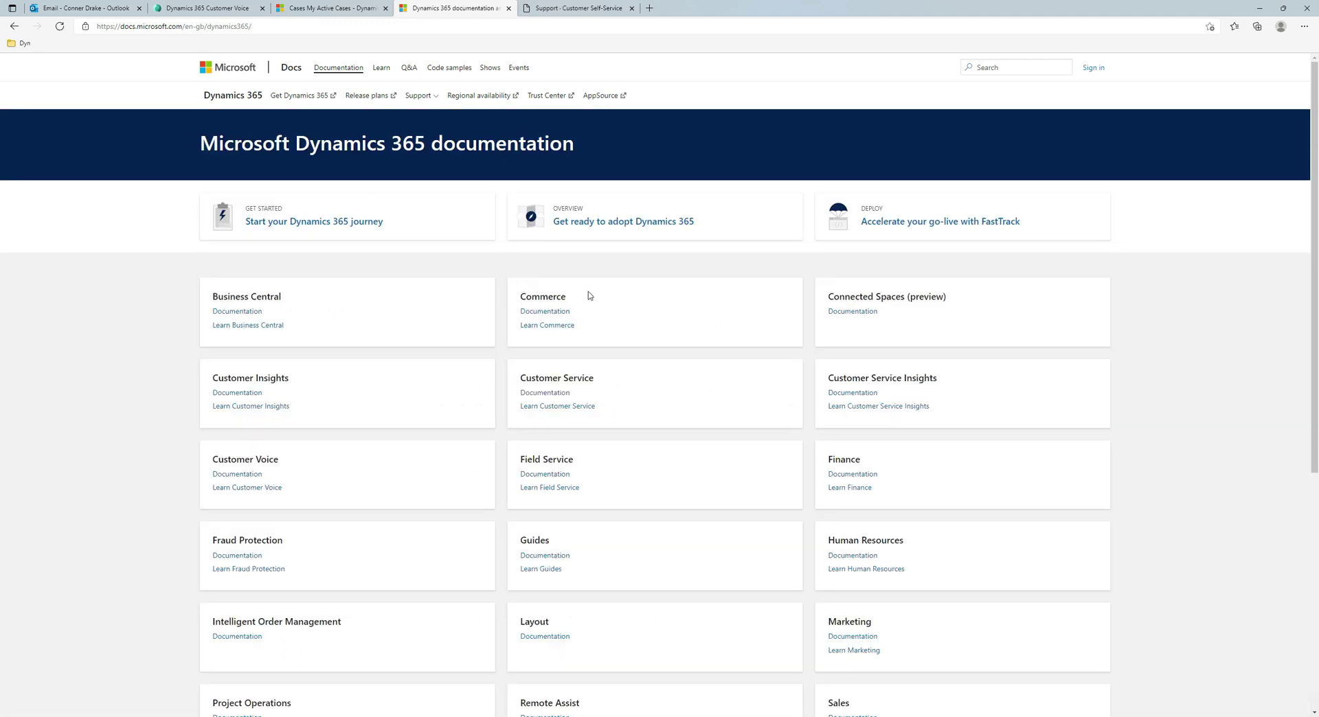
click(545, 394)
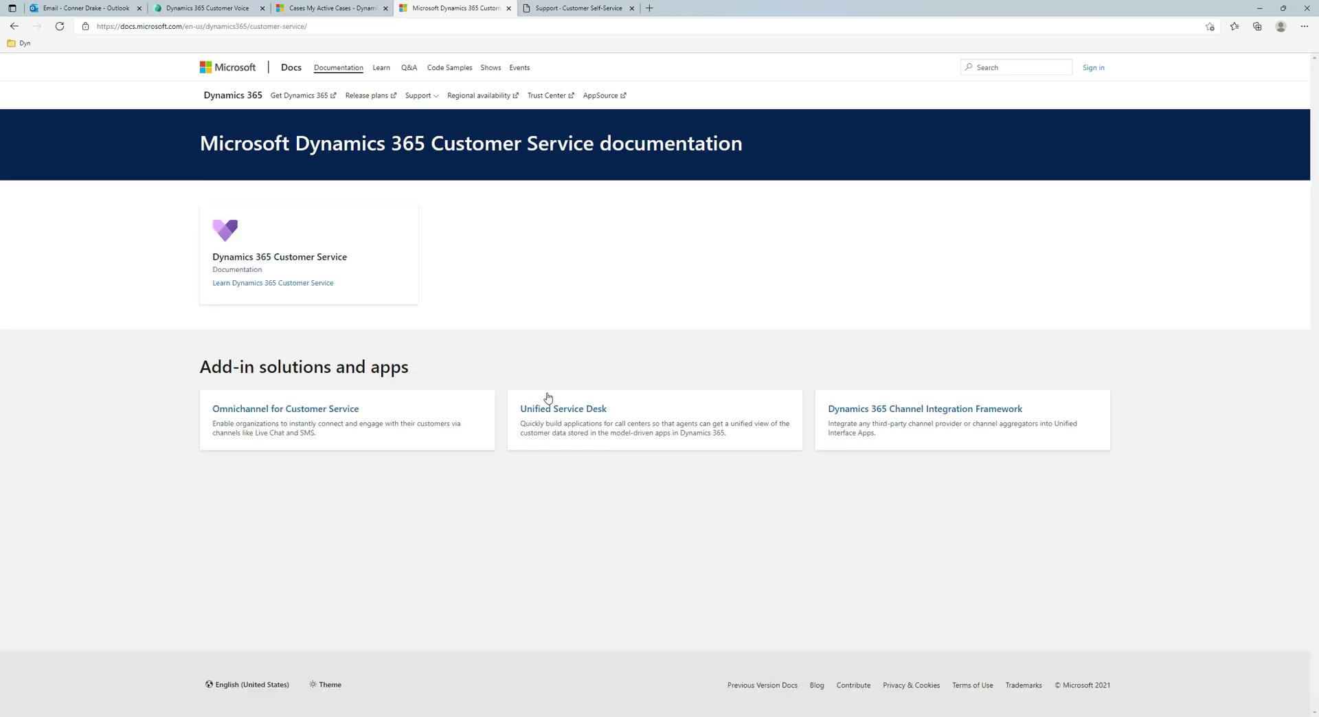
click(223, 272)
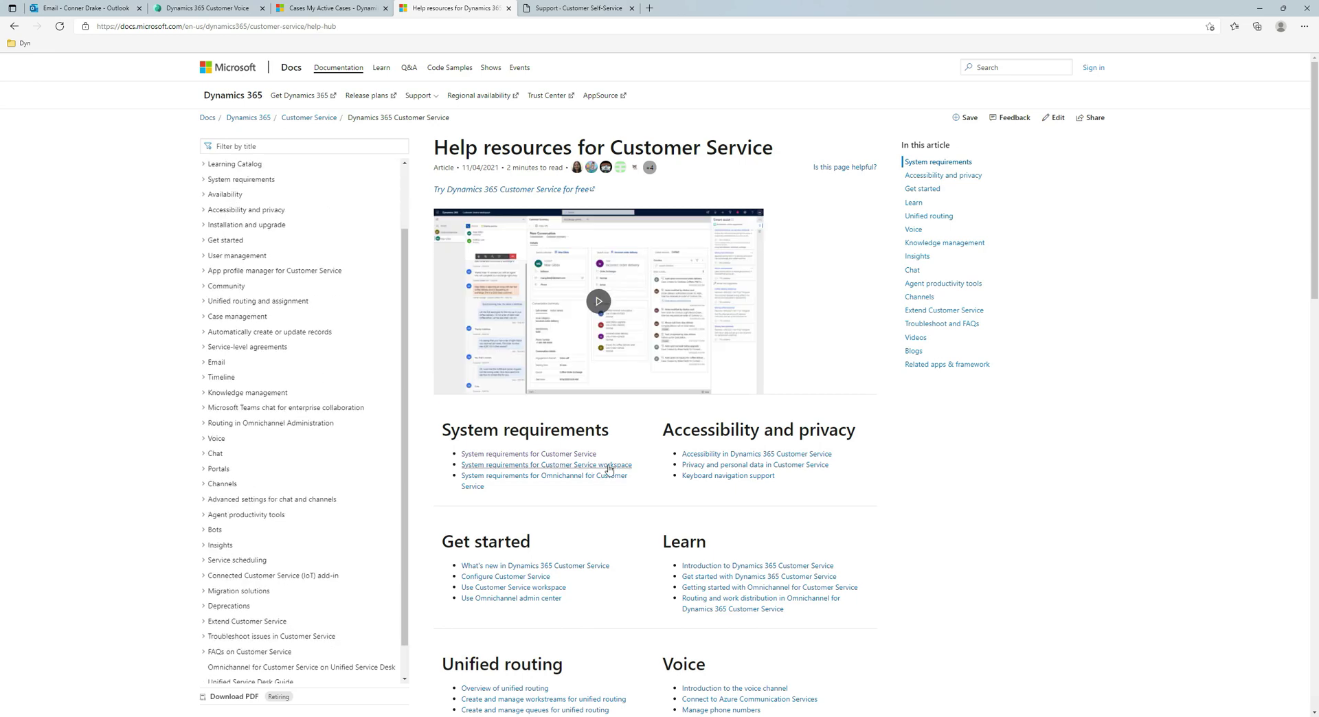
Look through the Customer Service help resources and open the Introduction to the voice channel article
scroll(594, 467, down, 5)
scroll(680, 466, up, 3)
scroll(682, 465, down, 2)
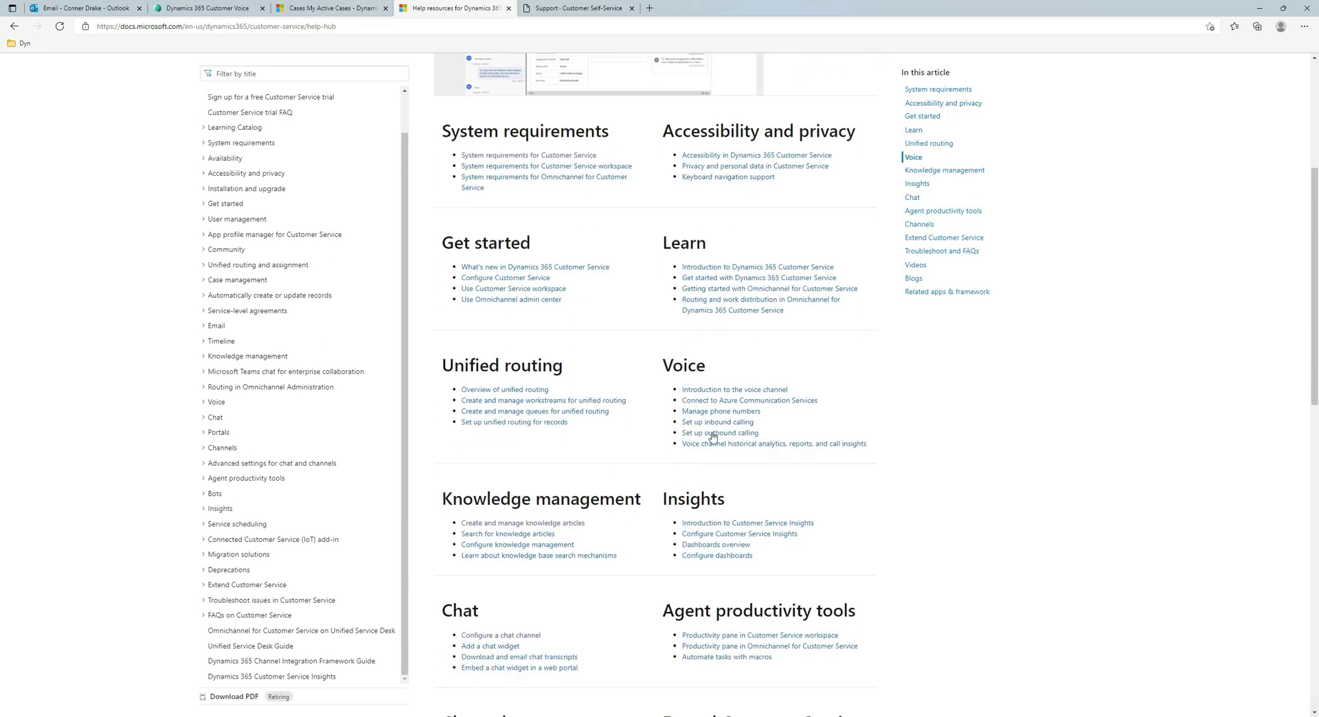
click(725, 389)
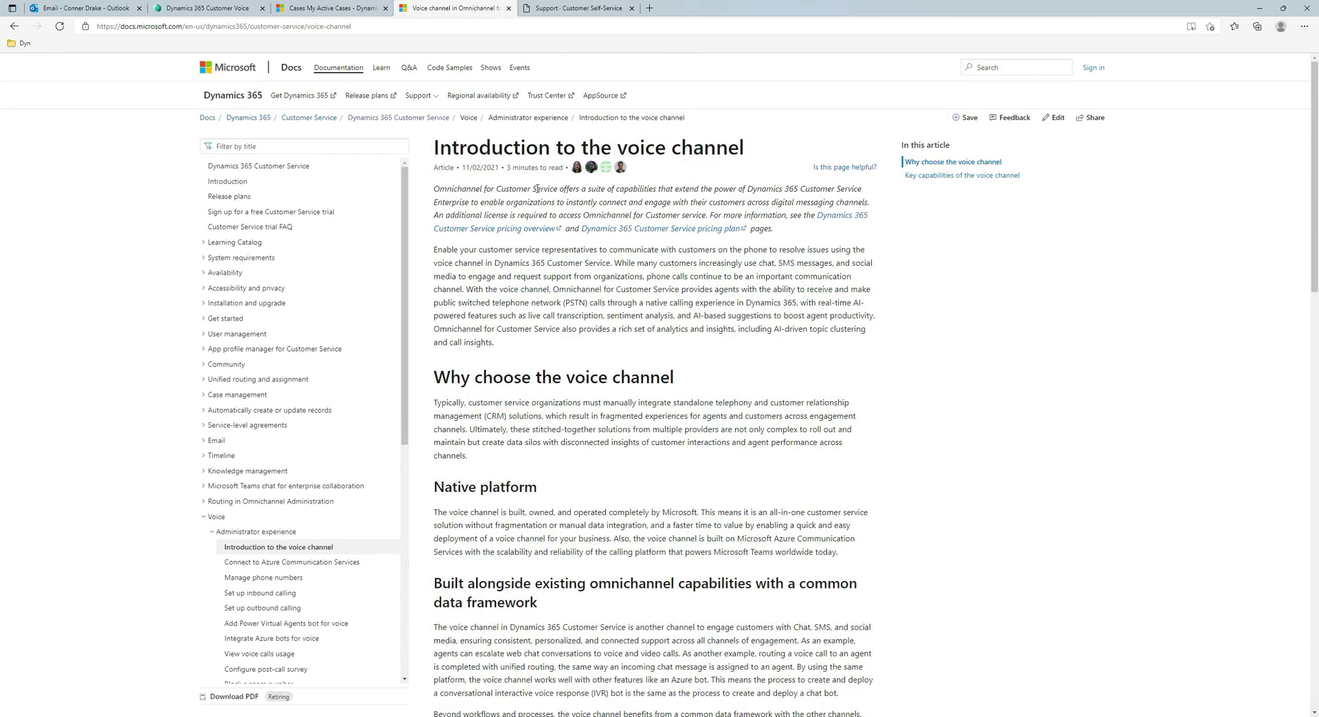
Return to the active cases list, open the Configure a chat channel case and select its whole description text
click(328, 8)
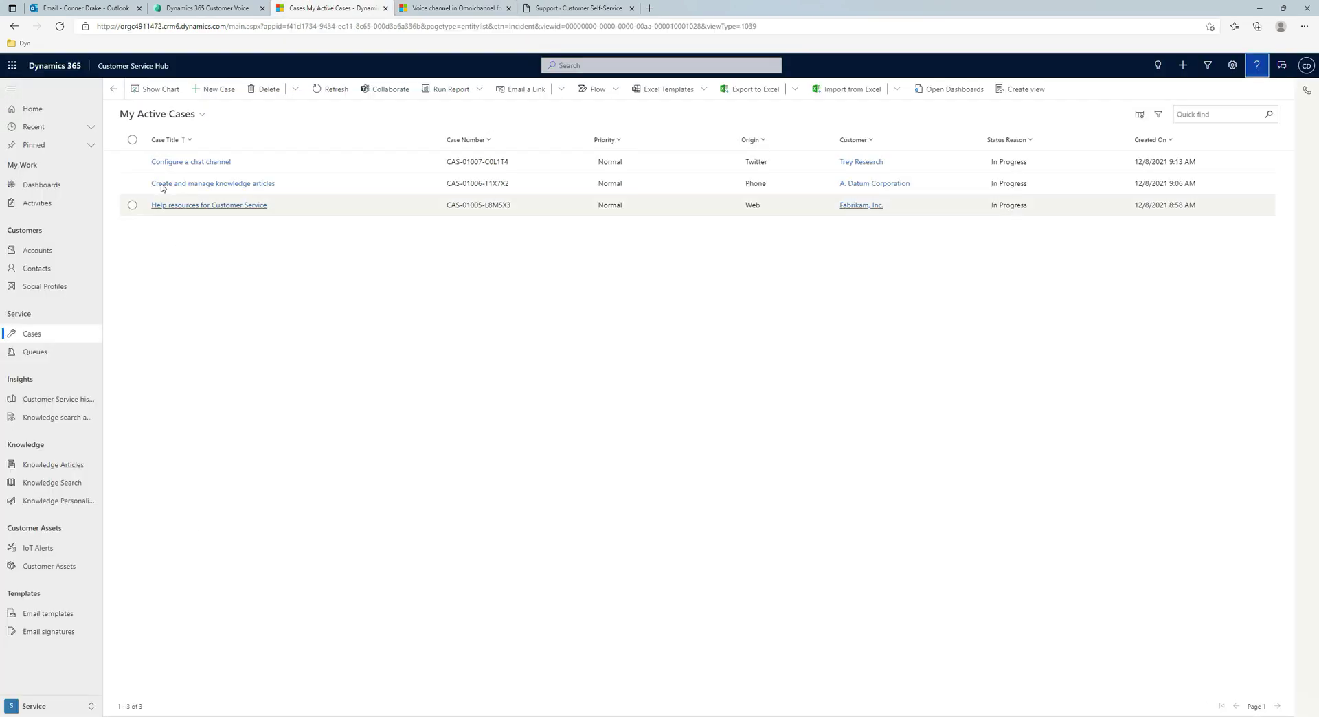
click(172, 162)
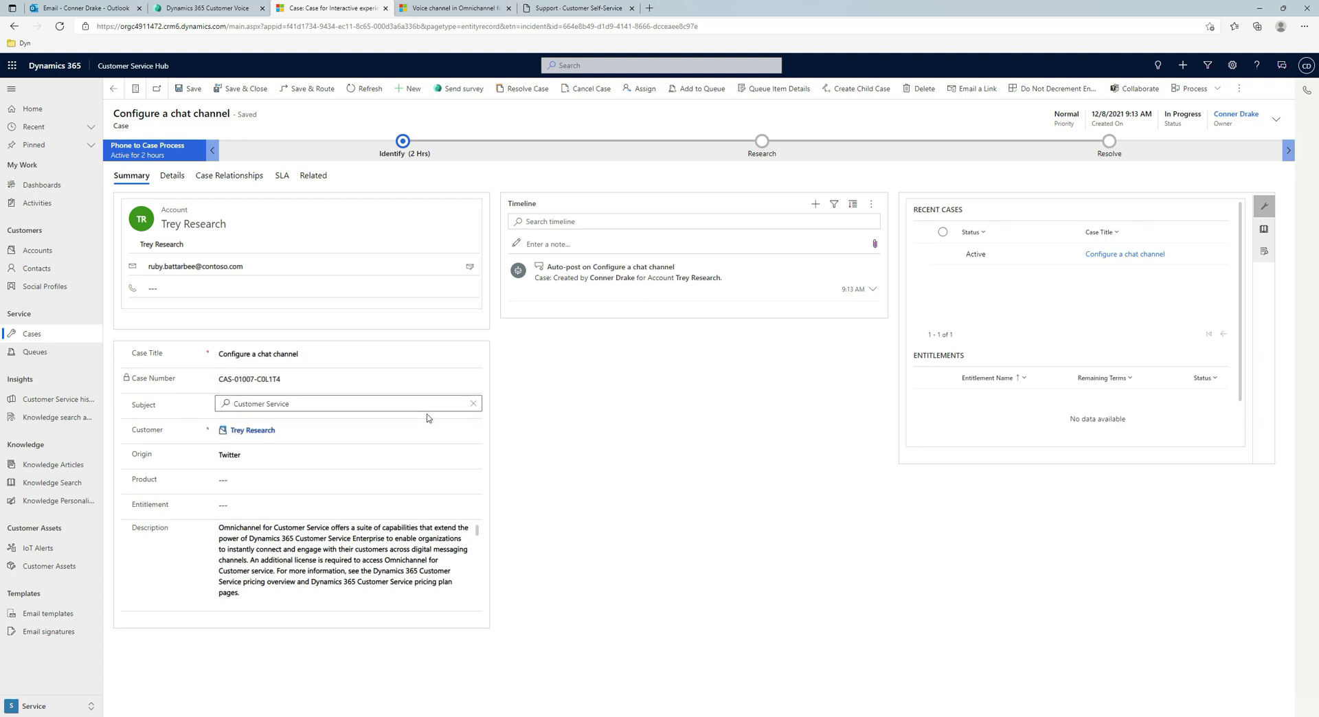
click(277, 590)
key(ctrl+a)
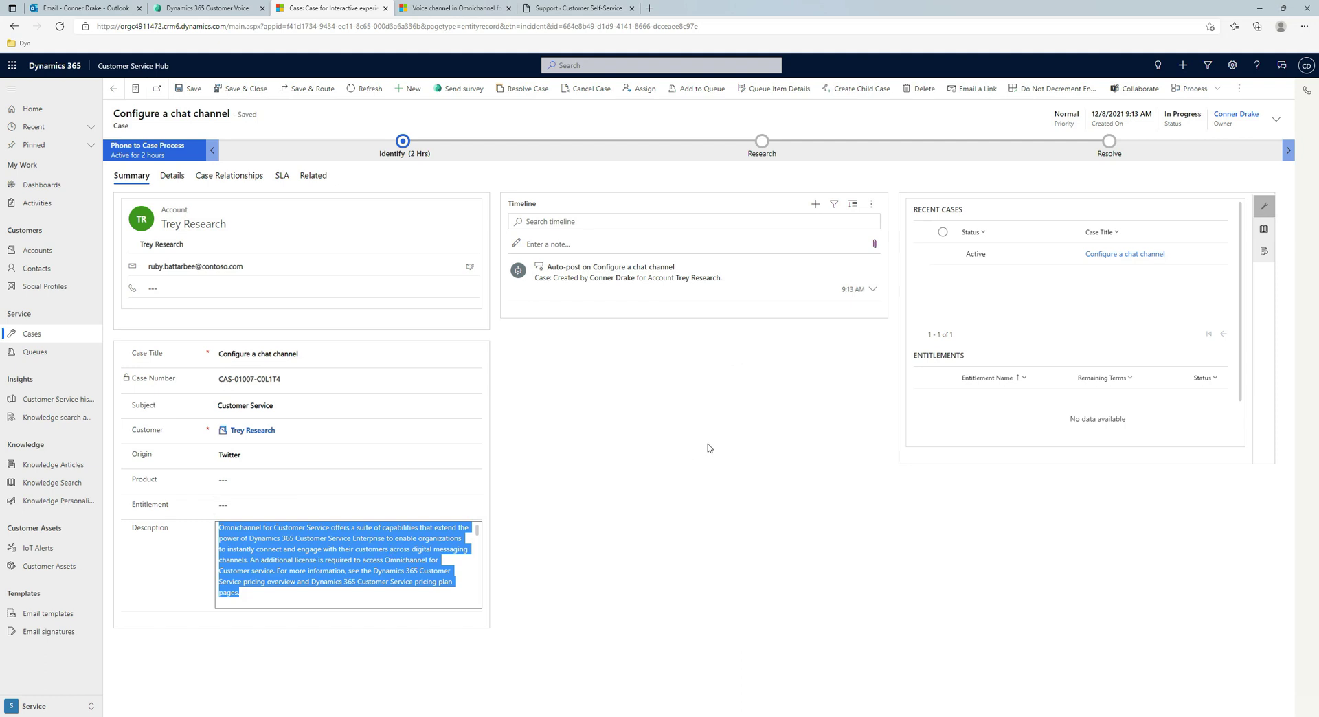
Inspect the Identify, Research and Resolve stages of the case's Phone to Case Process
click(398, 146)
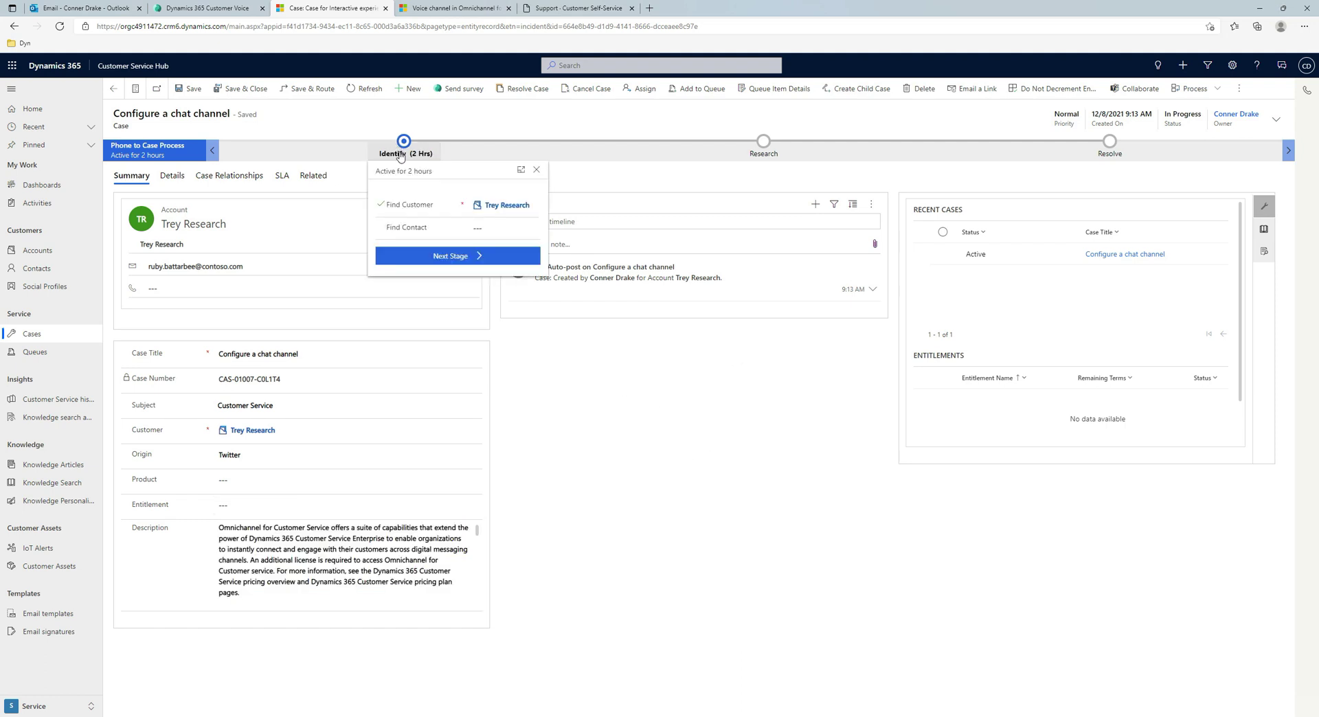
click(761, 143)
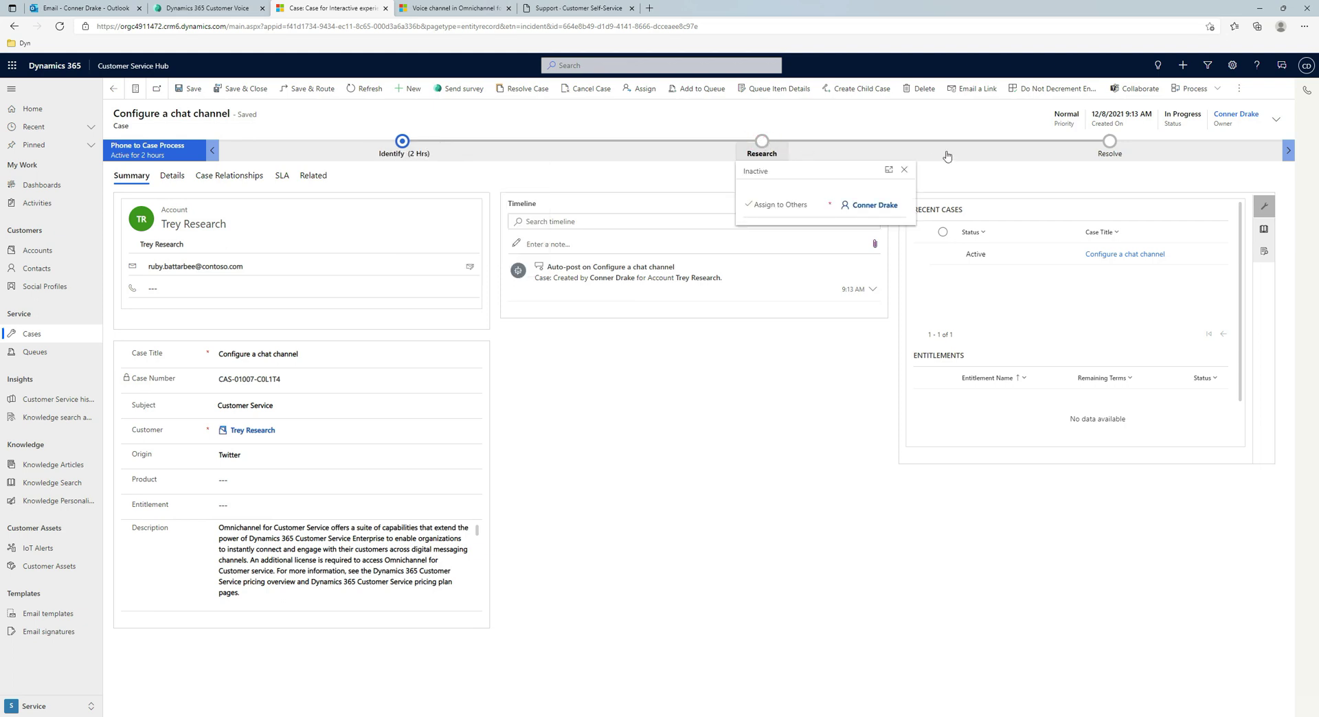
click(1108, 141)
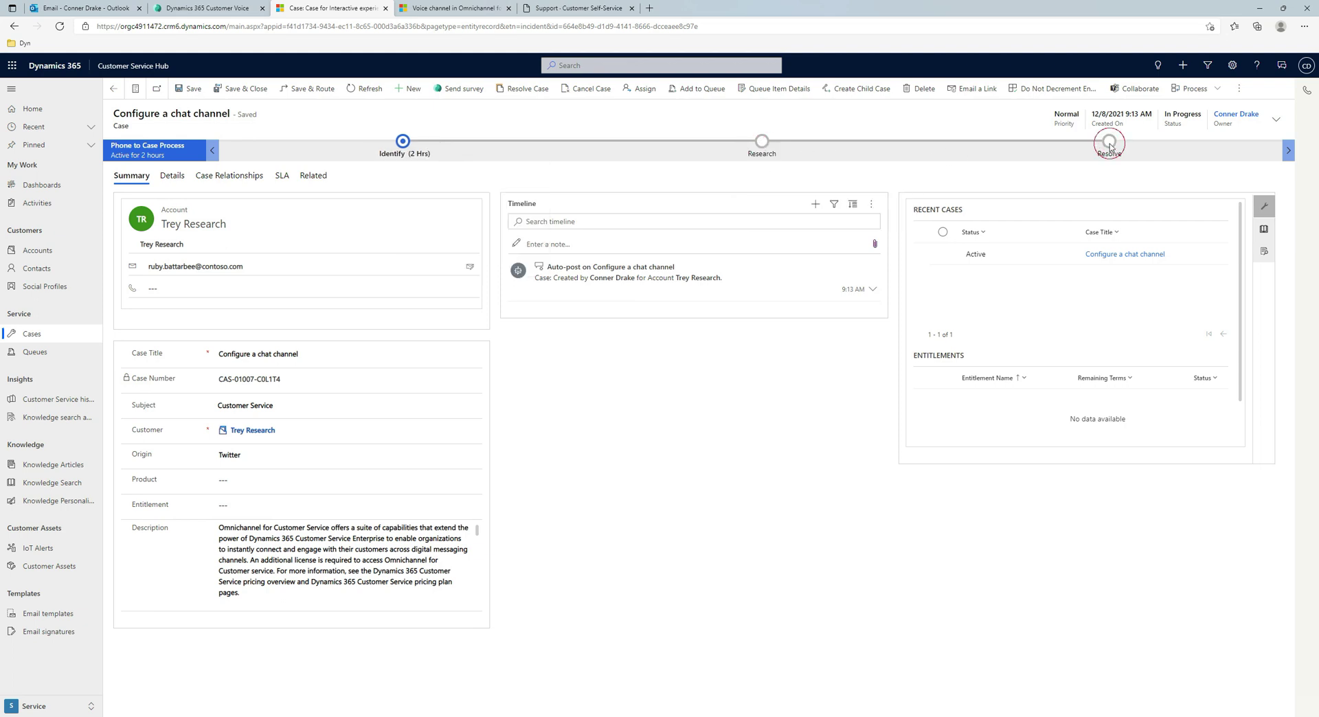
Advance the case from the Identify stage to the Research stage and close the stage details
click(402, 141)
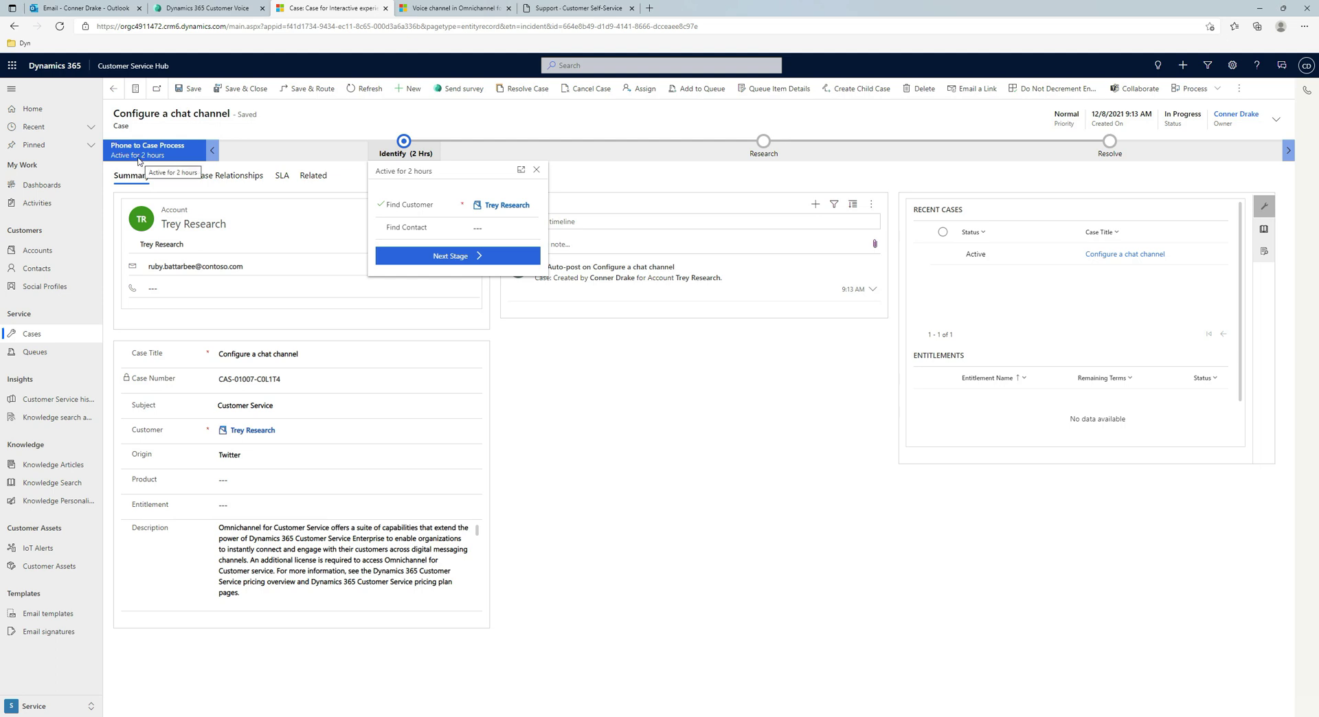
click(446, 253)
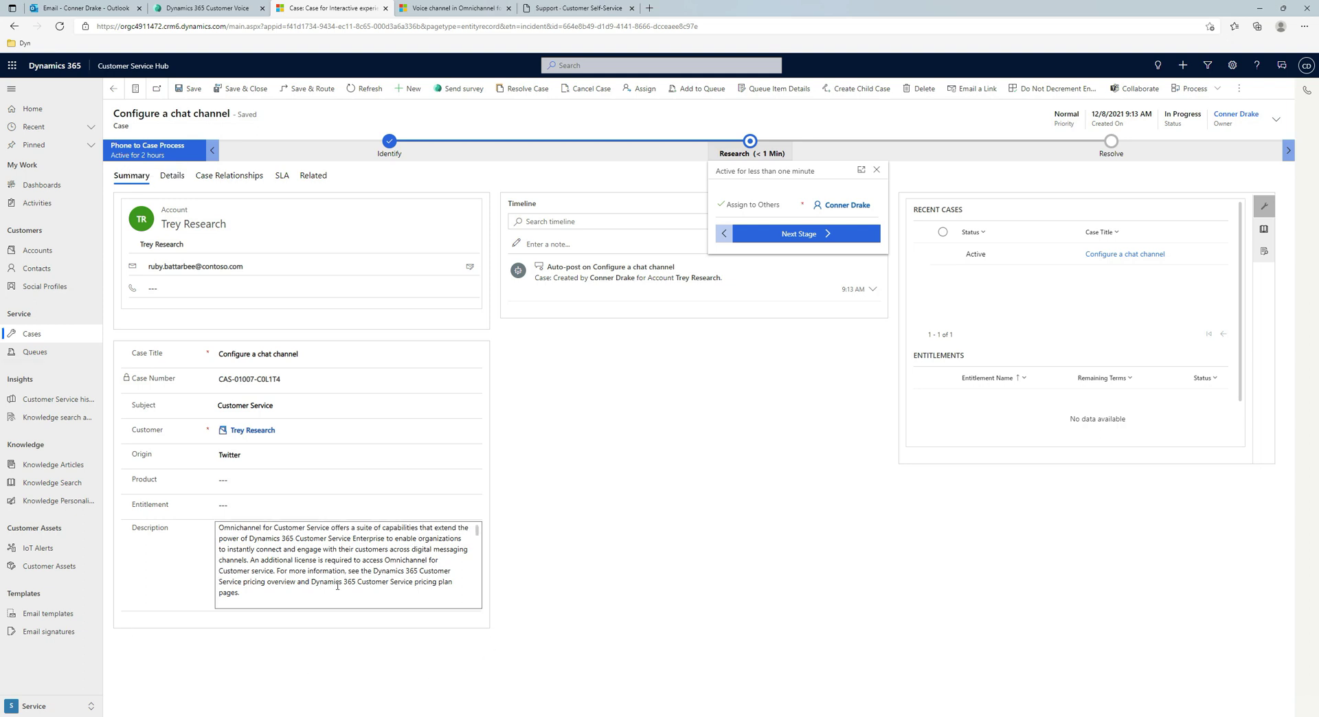
click(577, 530)
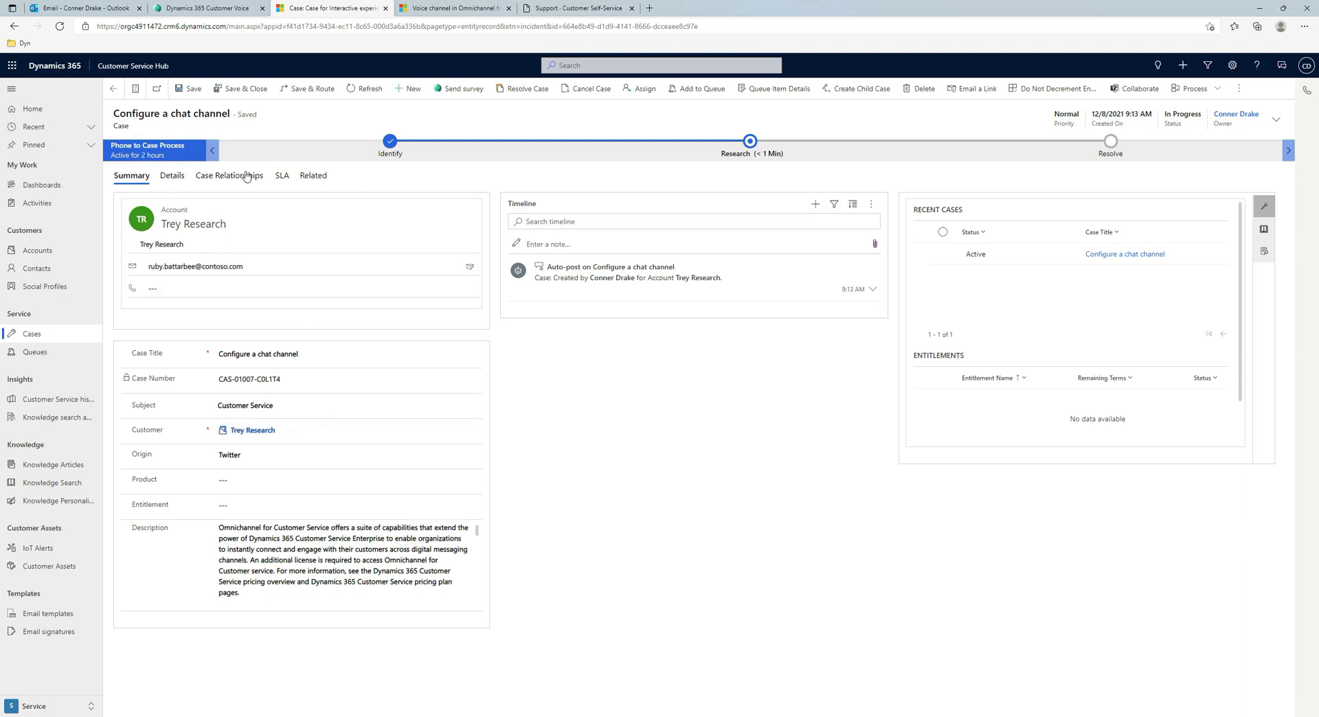
Review the case's SLA and Case Relationships information and return to its summary
click(282, 176)
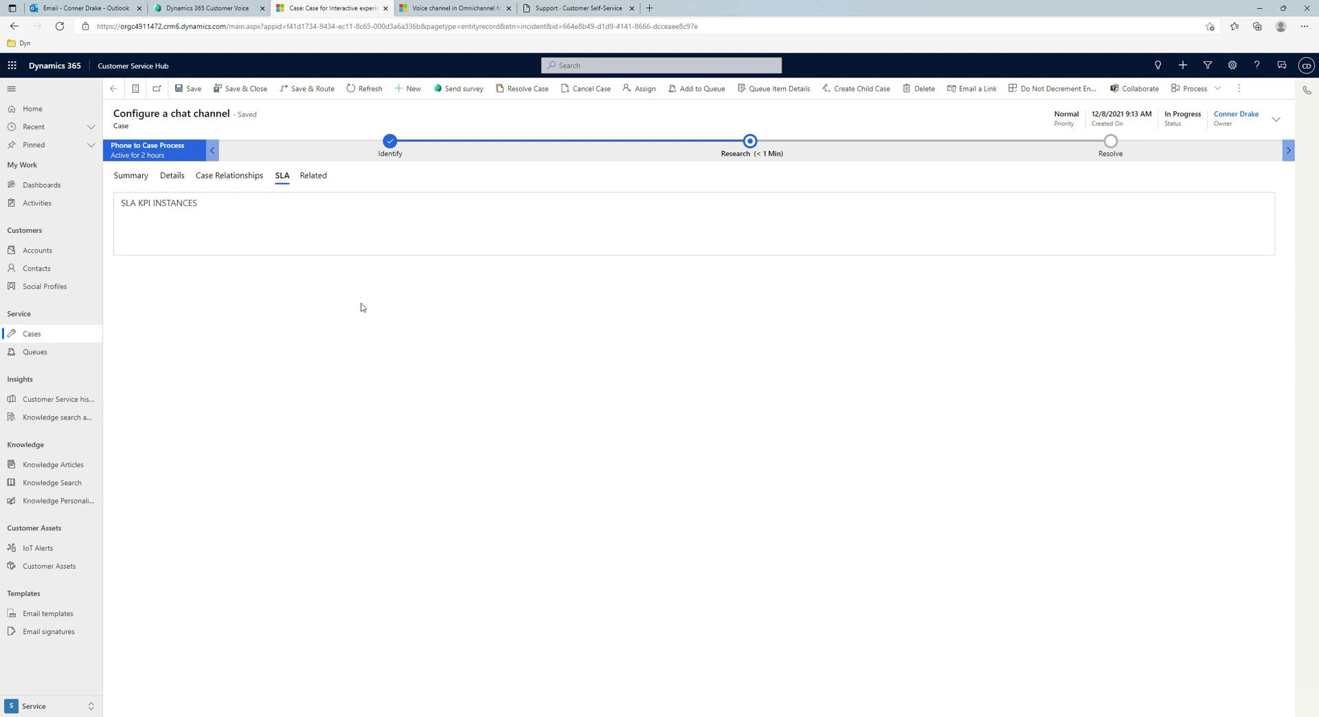
click(217, 176)
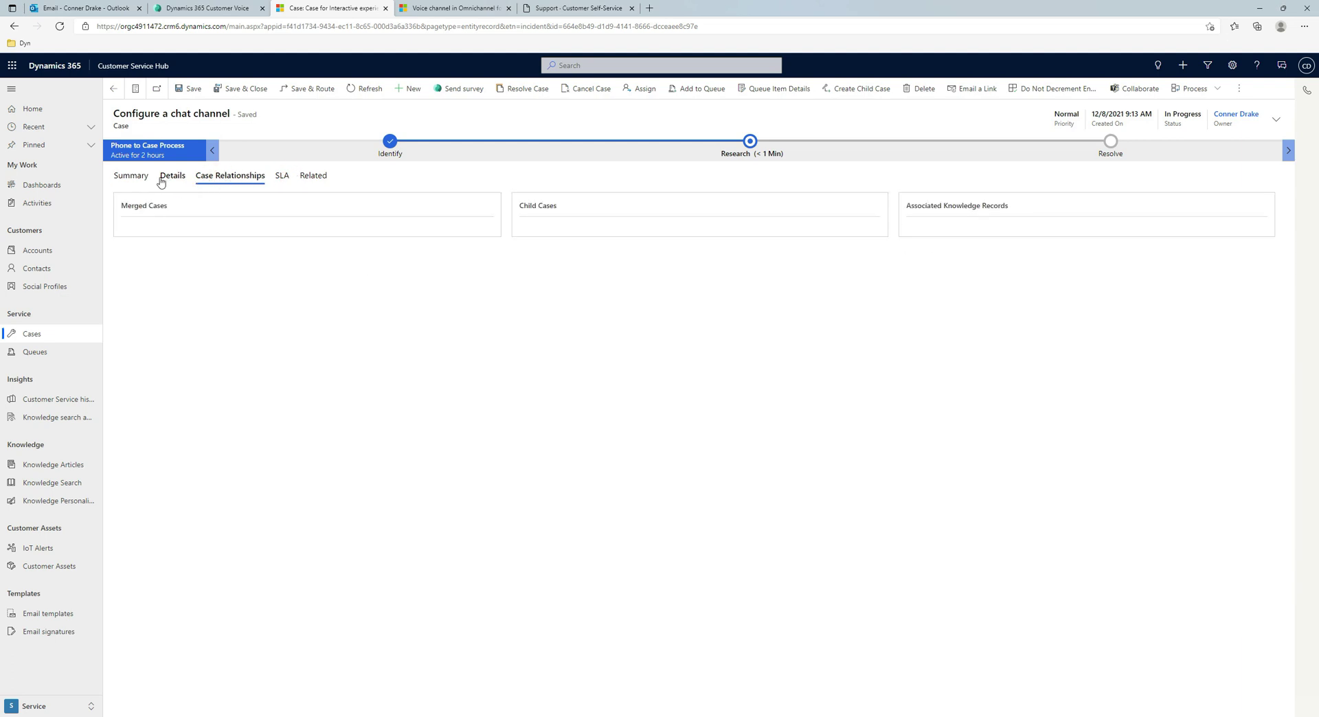
click(129, 176)
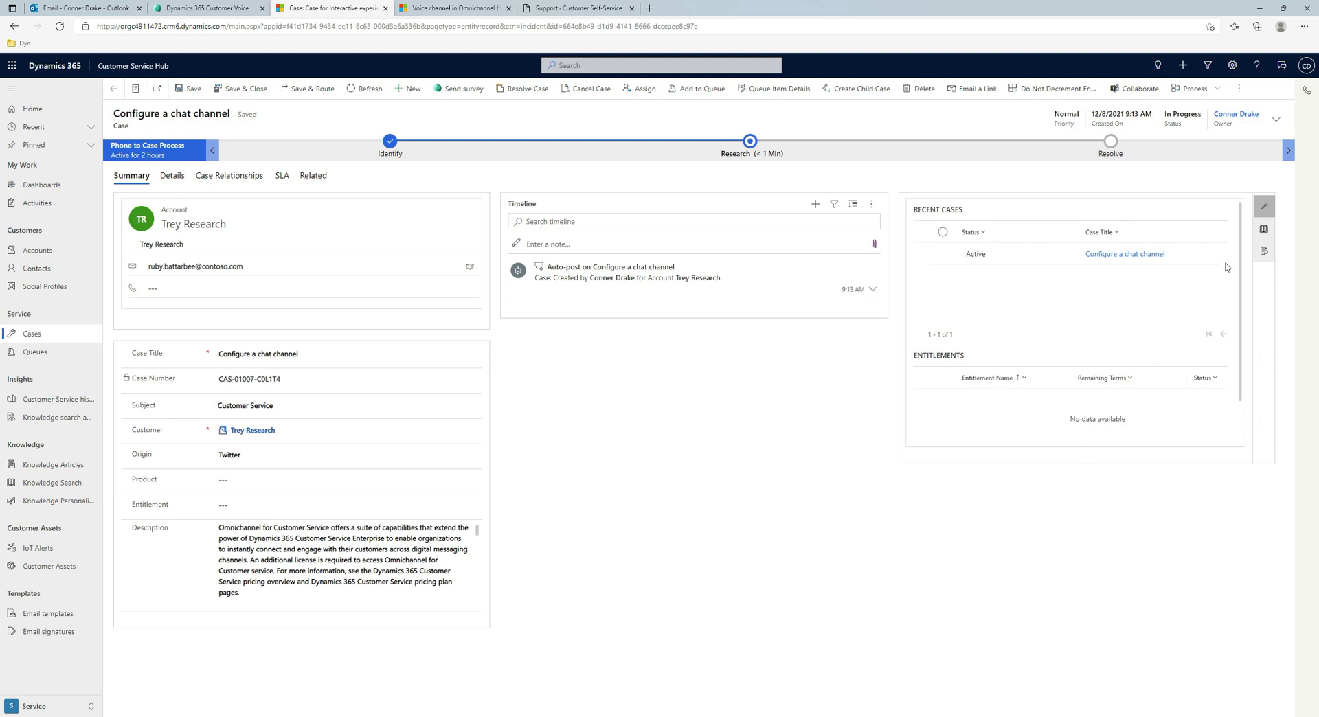
Show the knowledge articles suggested for the case and compare them with the case title
click(1265, 230)
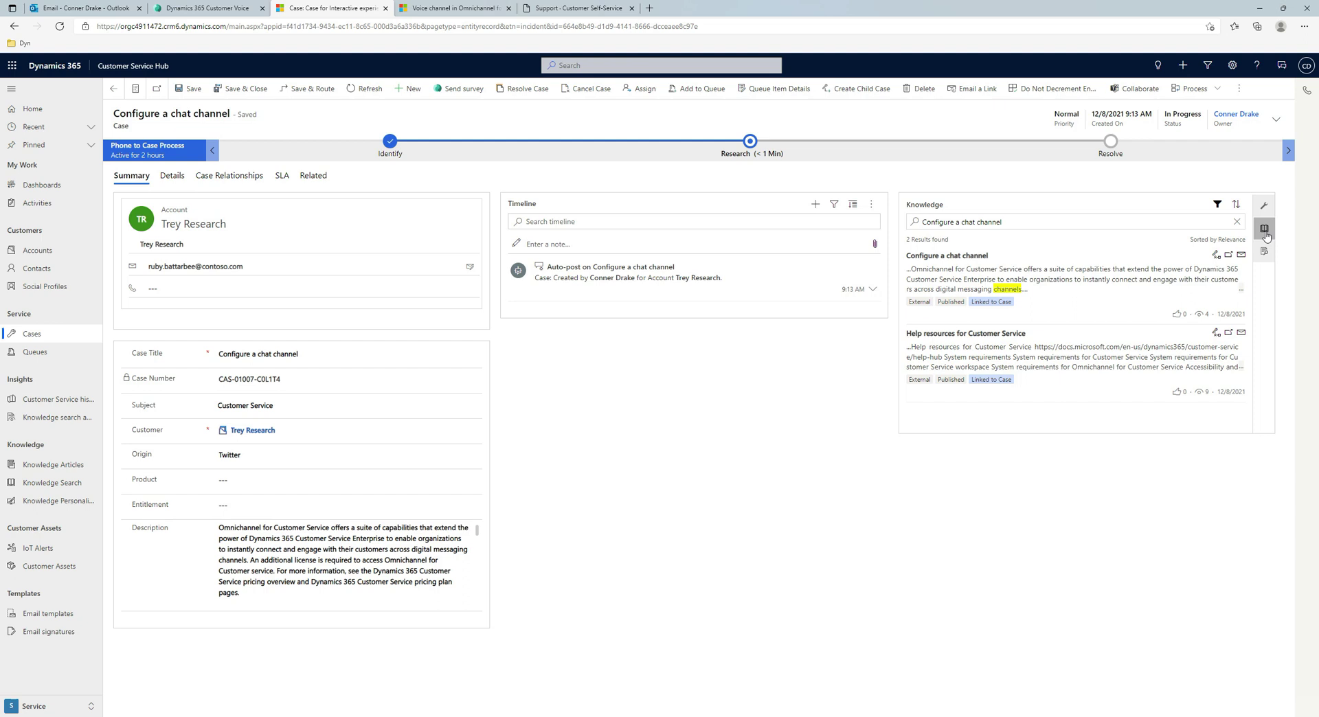
click(337, 355)
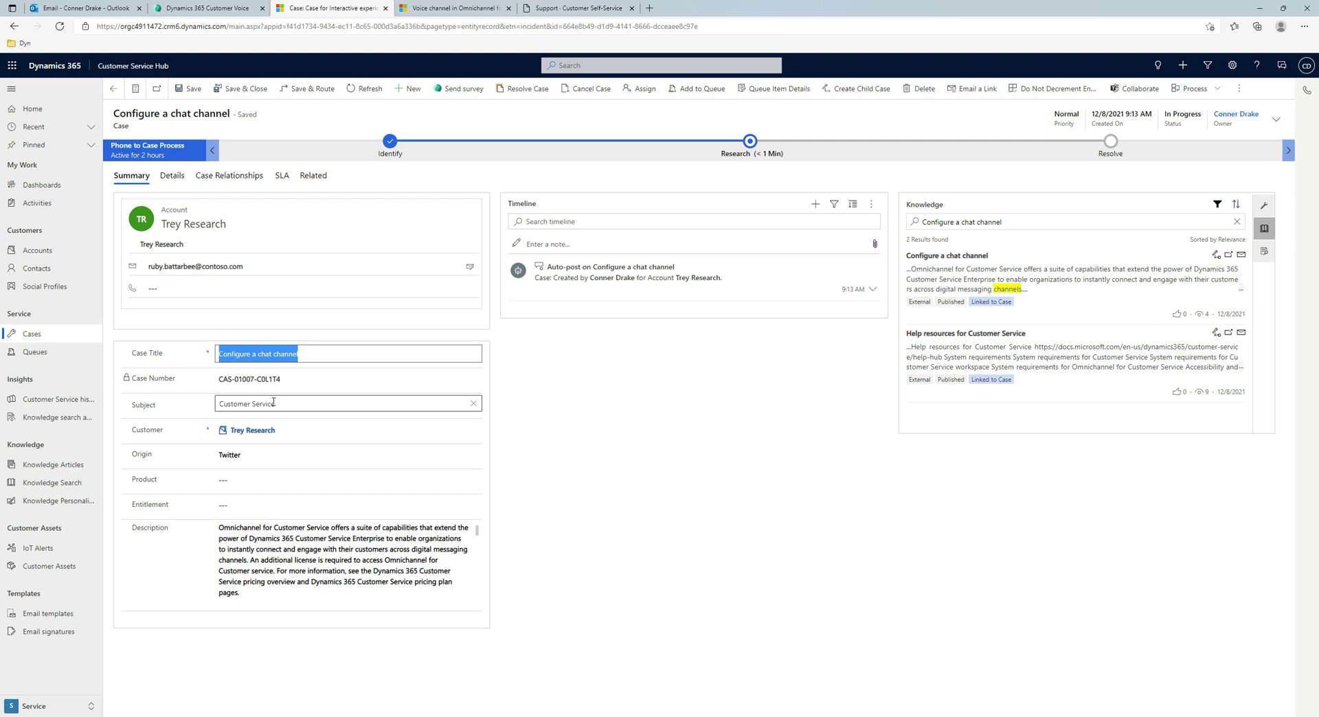
click(519, 365)
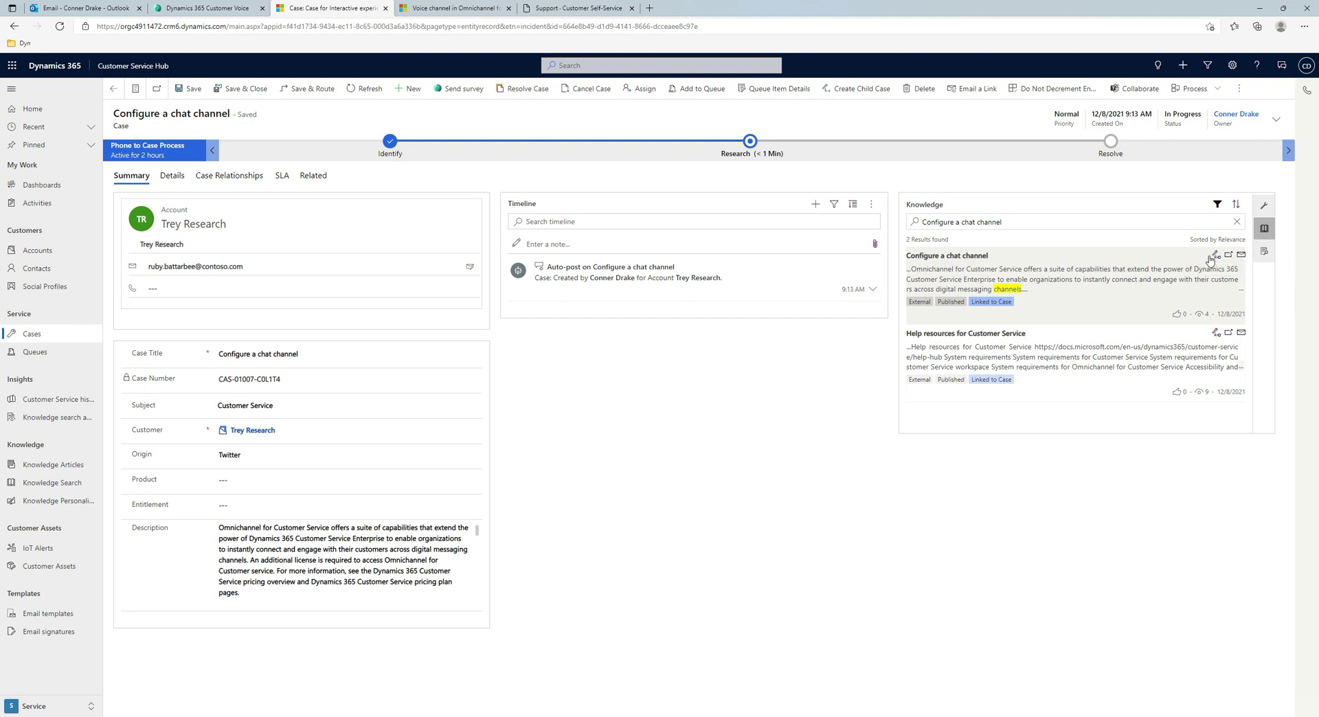
Open the Configure a chat channel knowledge article within the case and examine its content and case link
click(1098, 276)
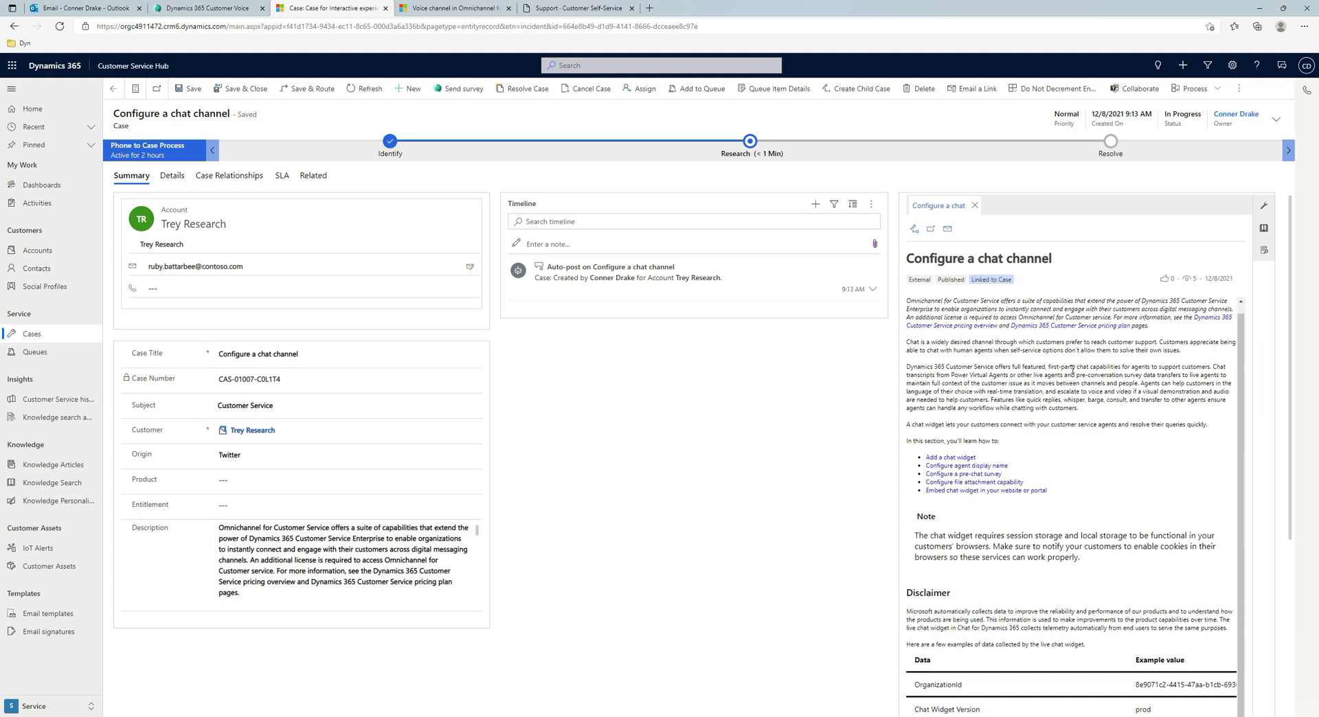
scroll(1058, 364, down, 8)
scroll(1049, 380, up, 8)
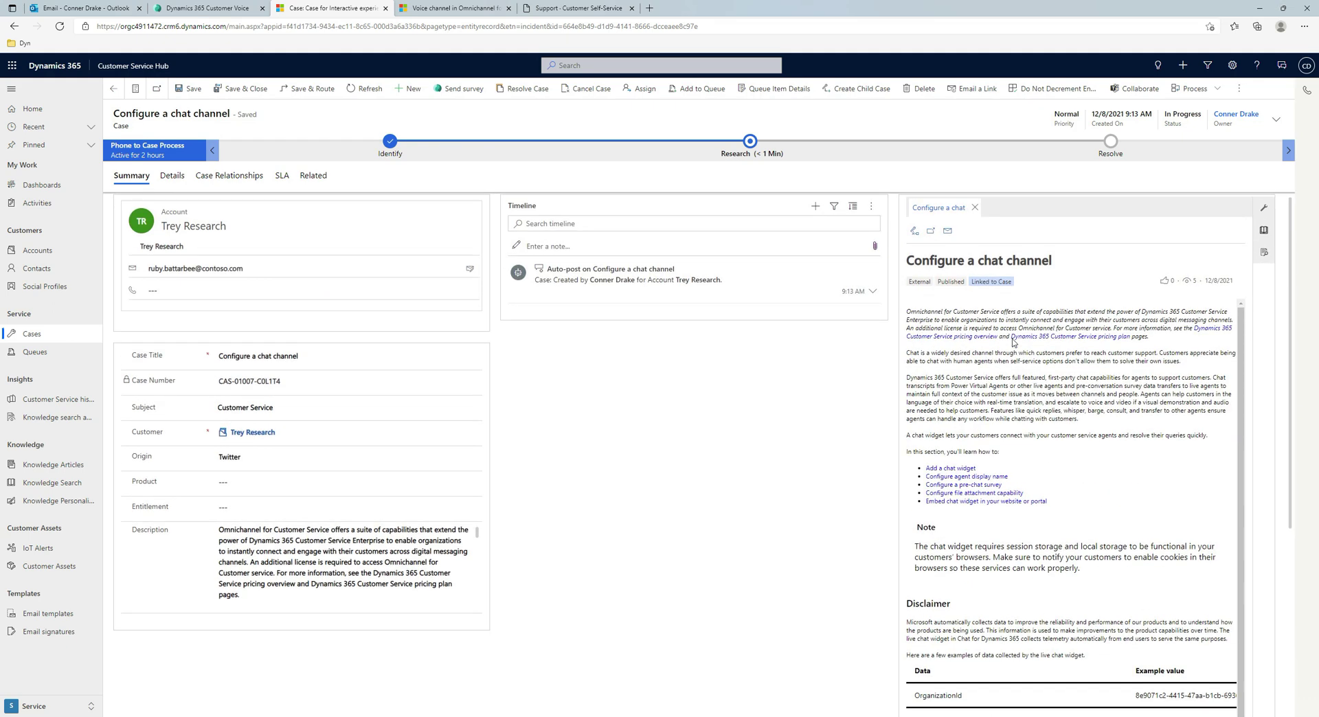
mouse_move(979, 283)
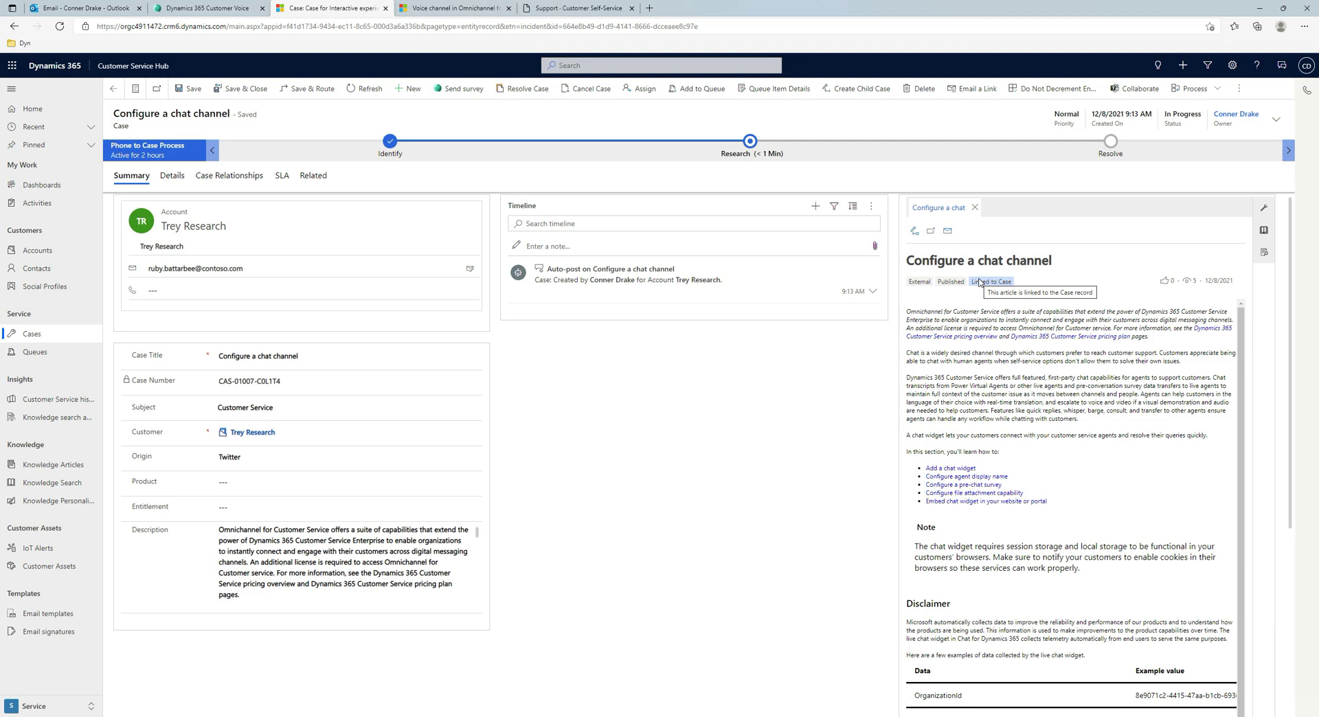
Create an email to the customer containing the knowledge article content and review its recipient, subject and body
click(947, 232)
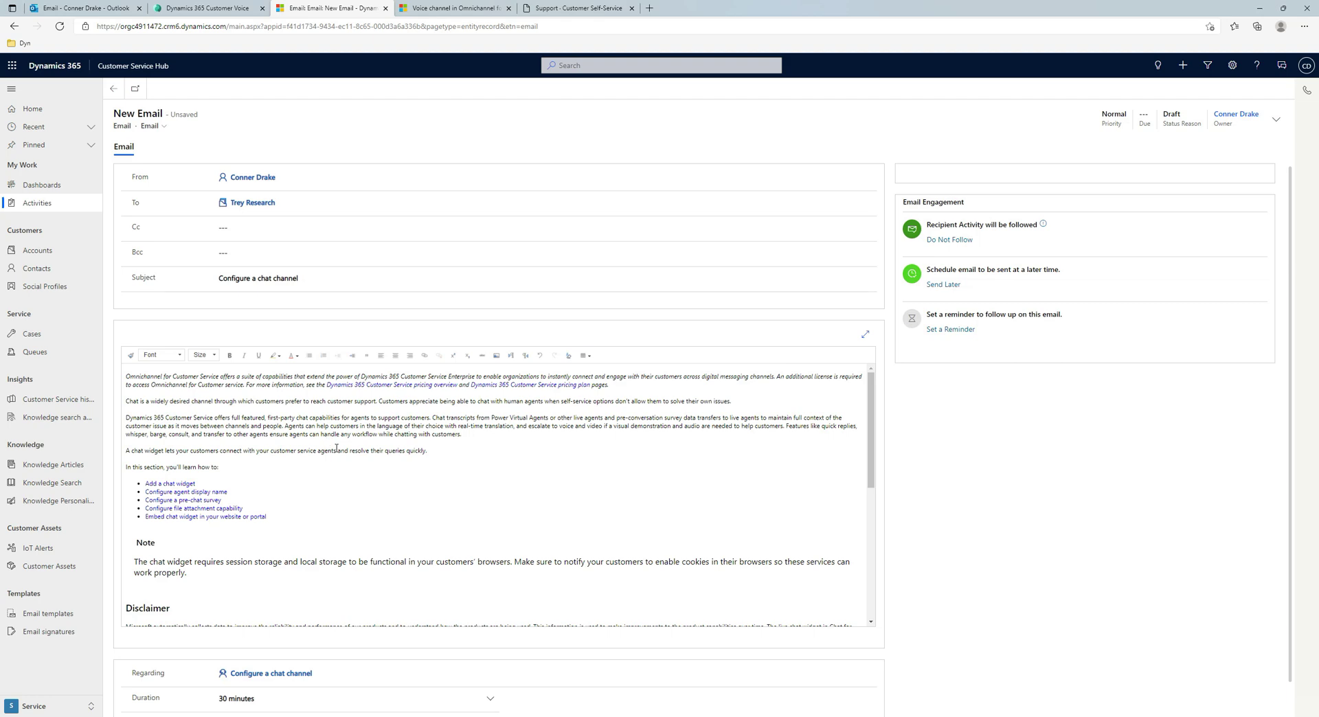
click(229, 208)
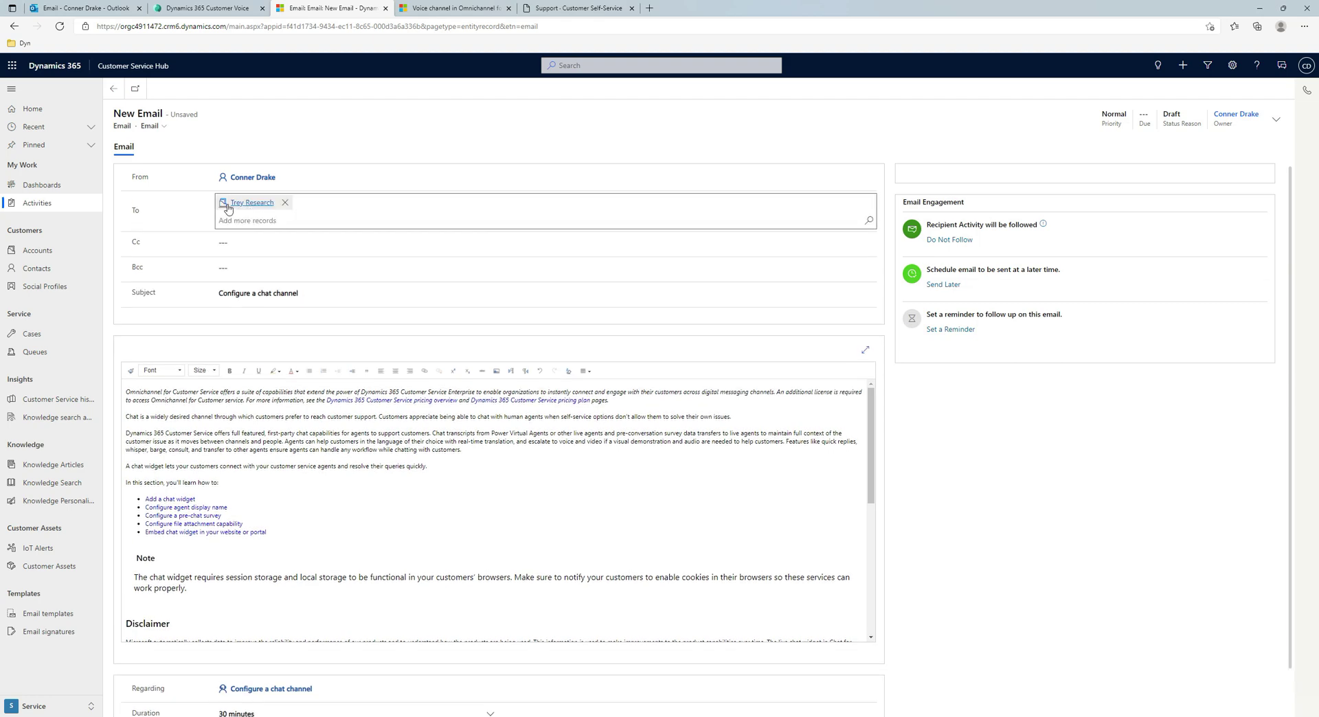
click(378, 295)
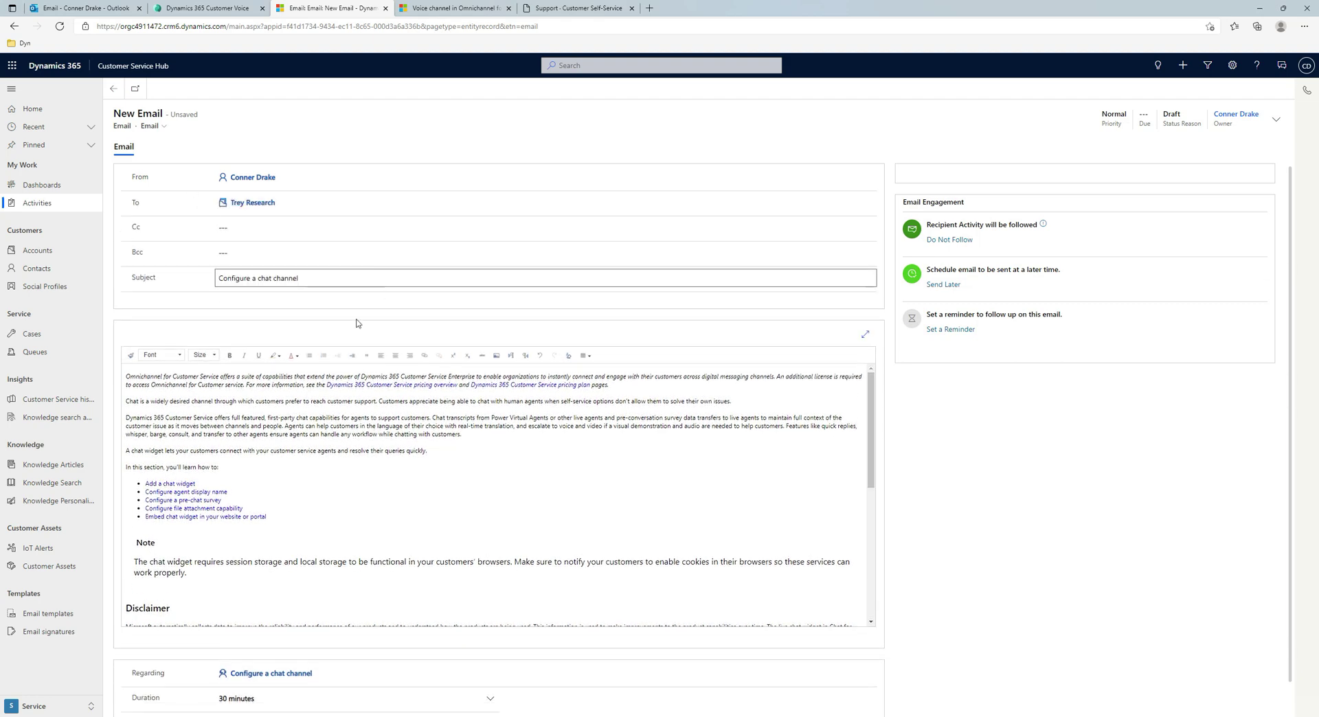
scroll(373, 470, down, 10)
scroll(373, 470, up, 10)
Insert a line above the article content in the email body and begin the greeting with "Dear"
click(143, 383)
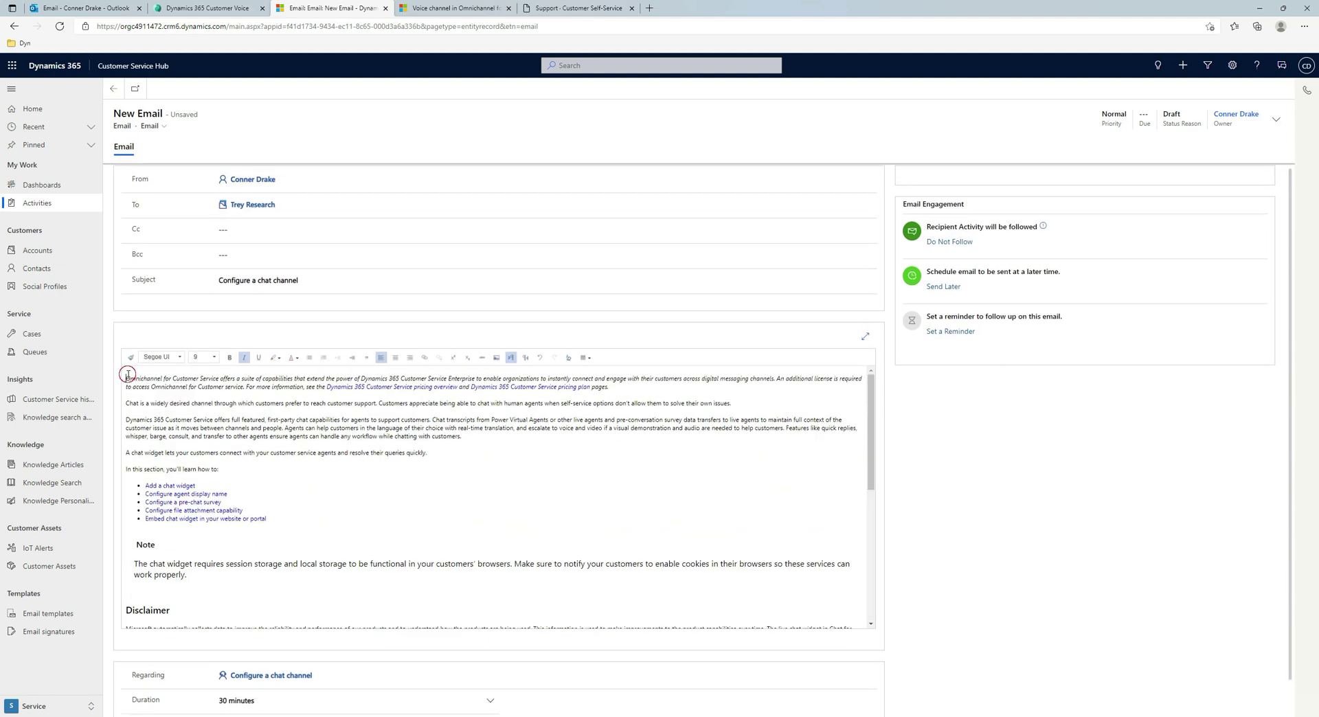
key(Return)
key(Up)
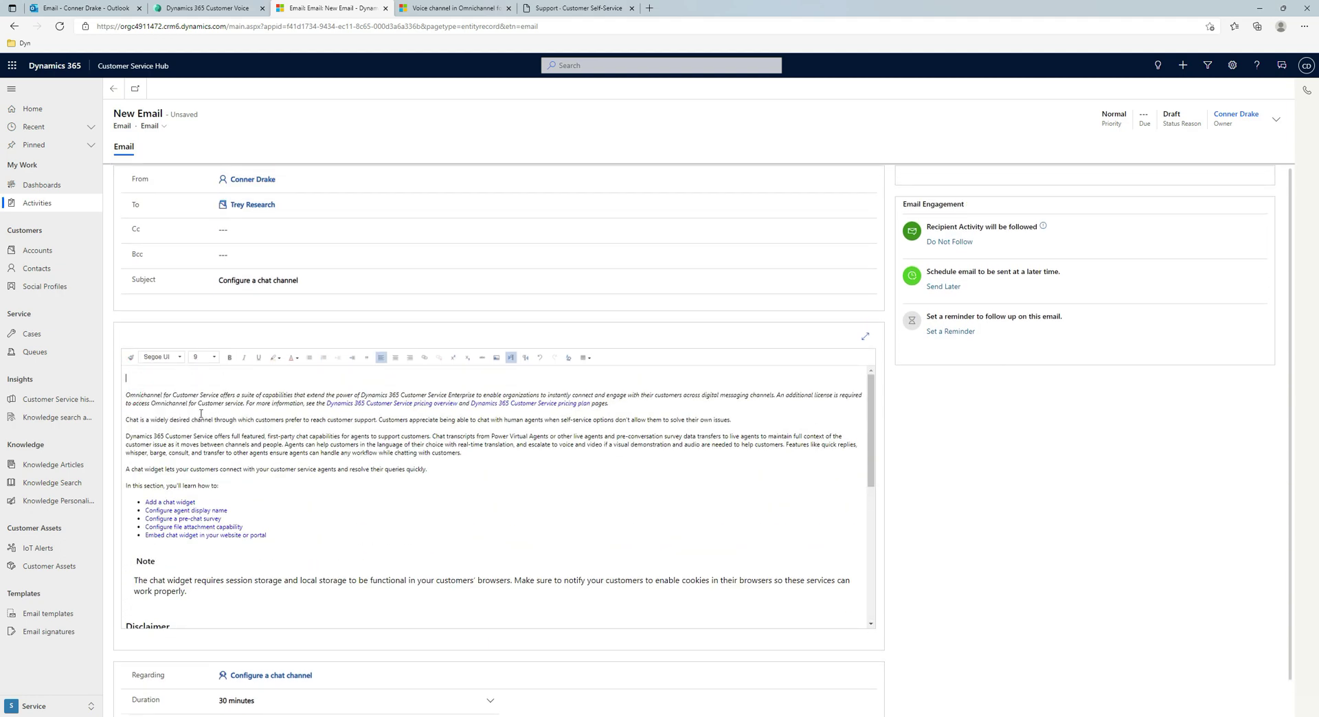
text(Dear)
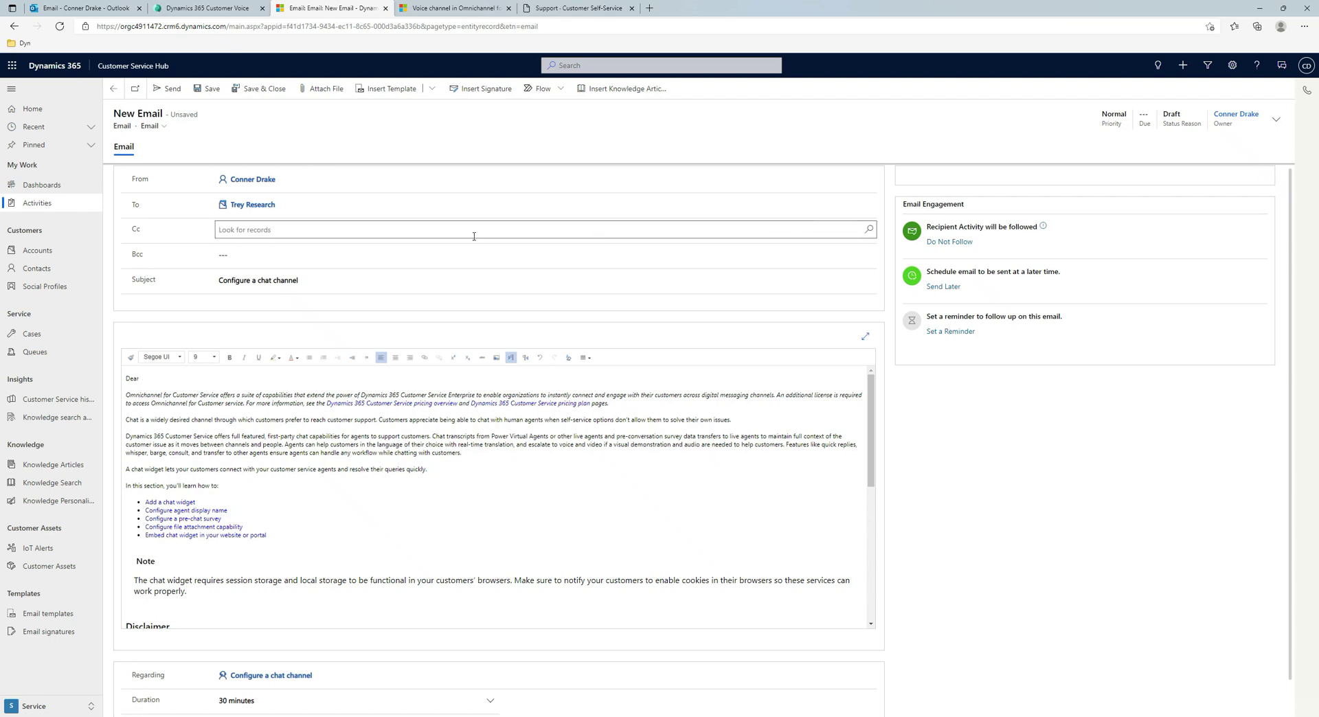
Check the template and knowledge article insertion options for the email, and save the draft, closing it to return to the case
click(670, 210)
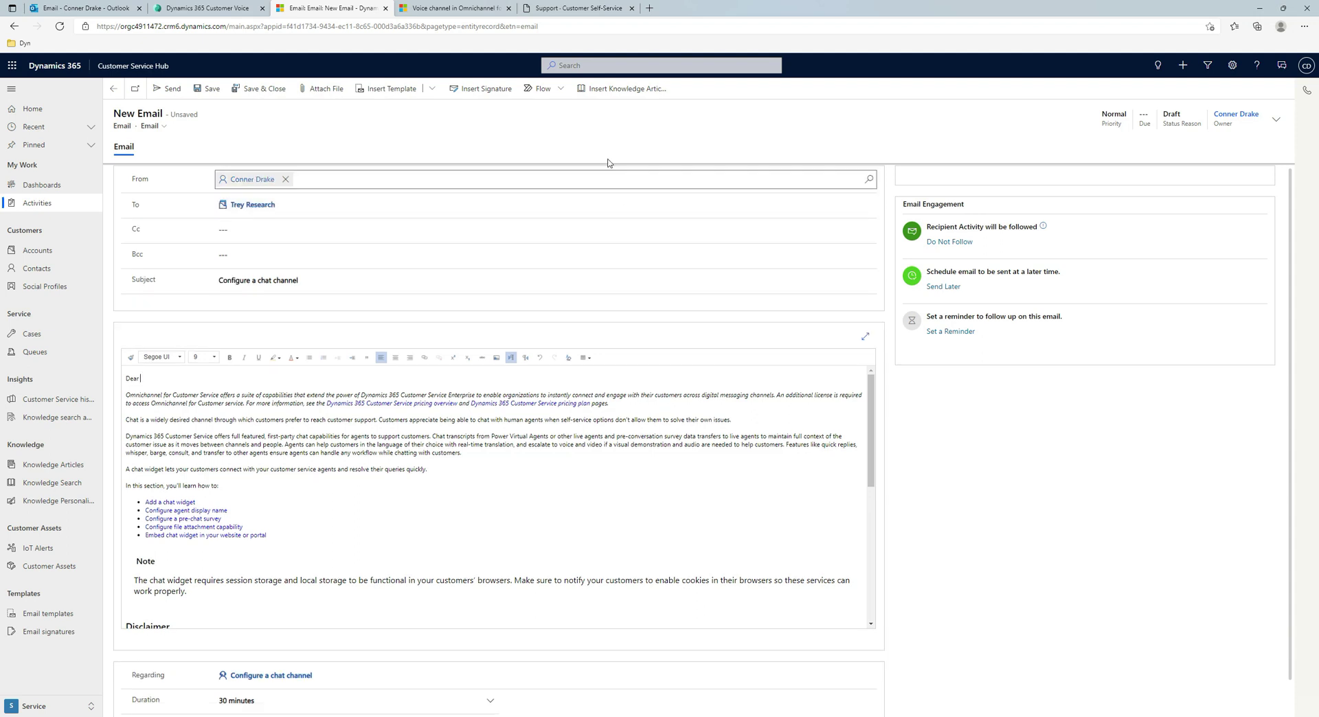
click(433, 90)
click(414, 111)
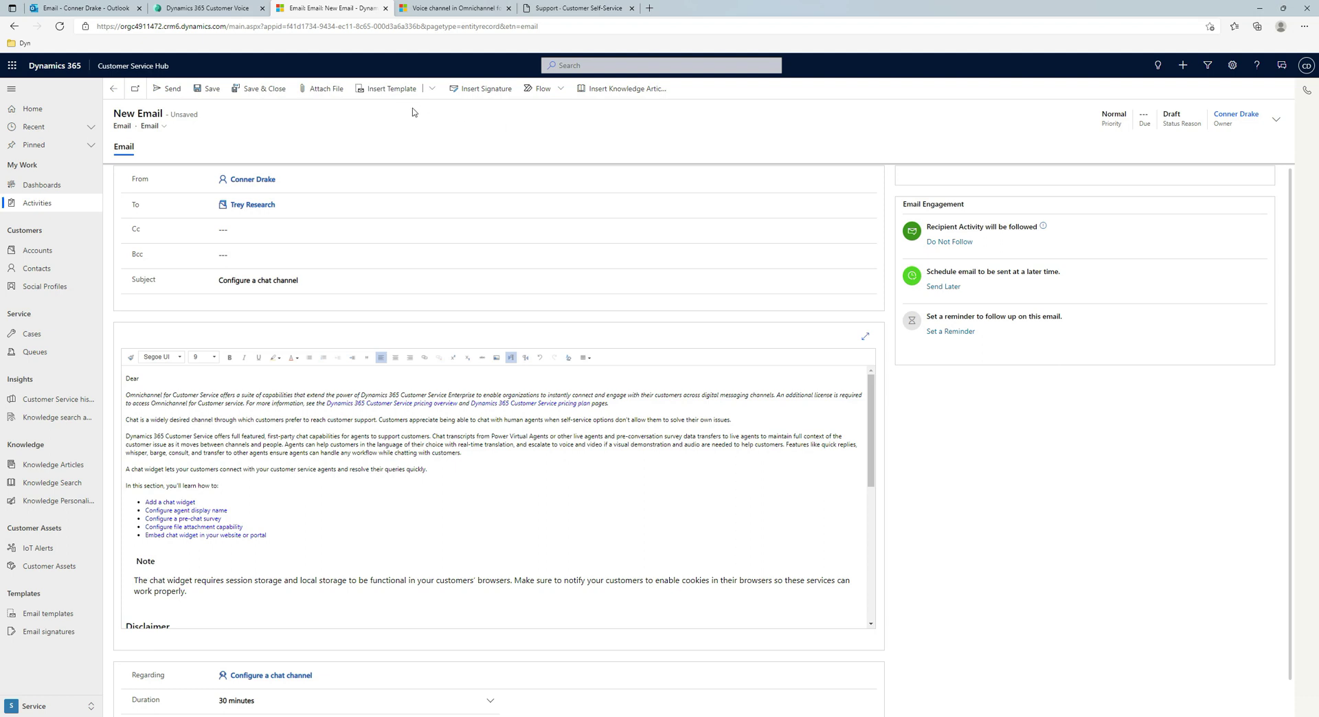
click(625, 93)
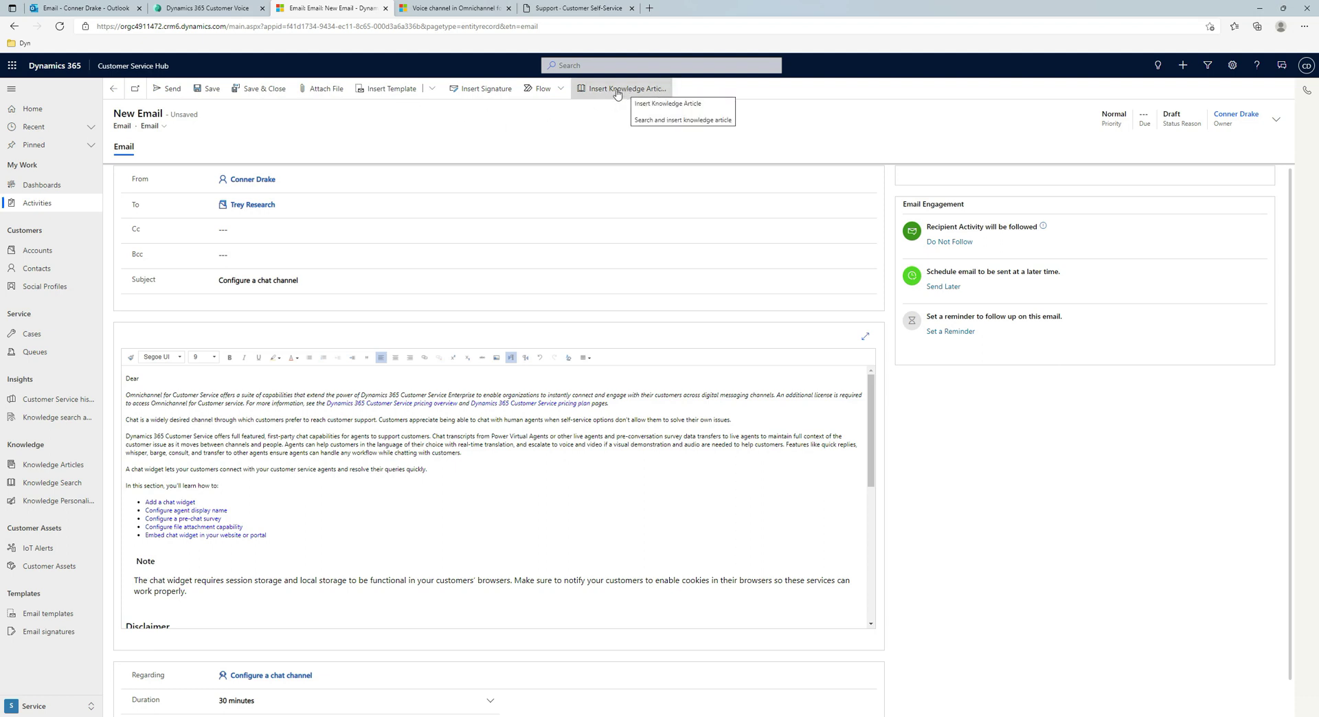
click(616, 94)
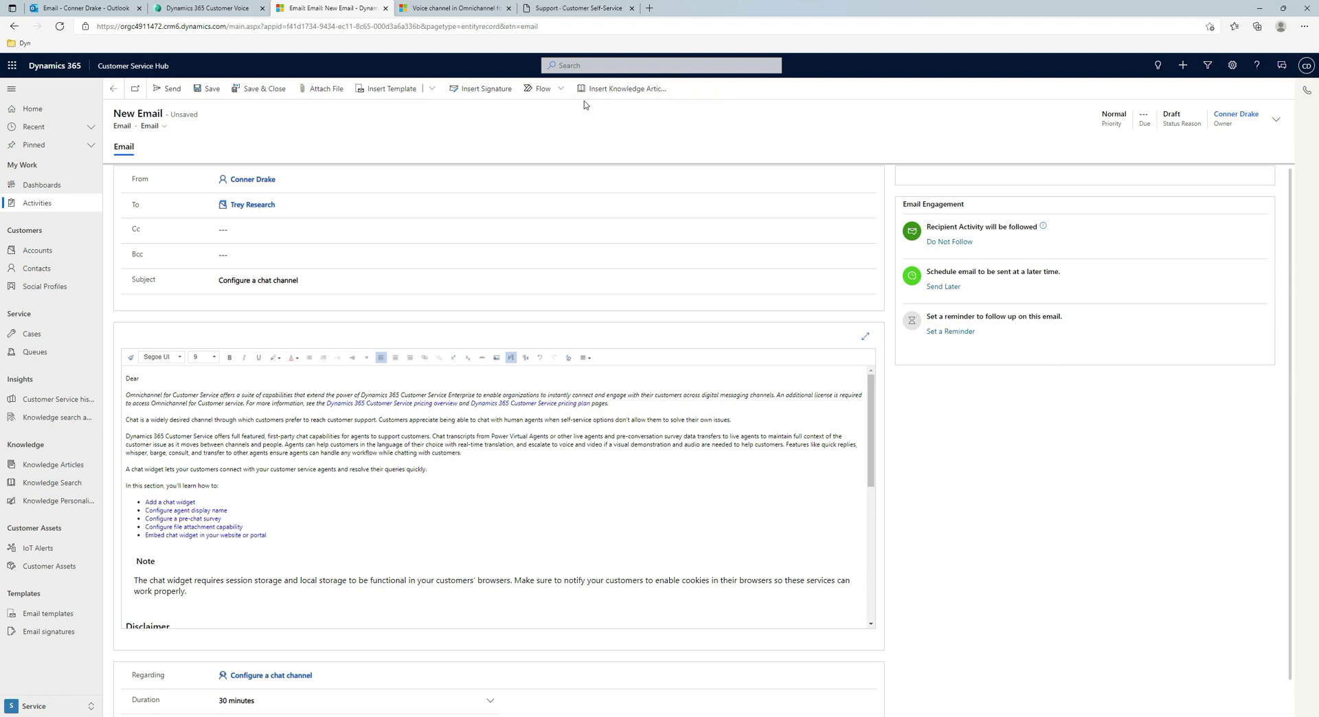
click(262, 92)
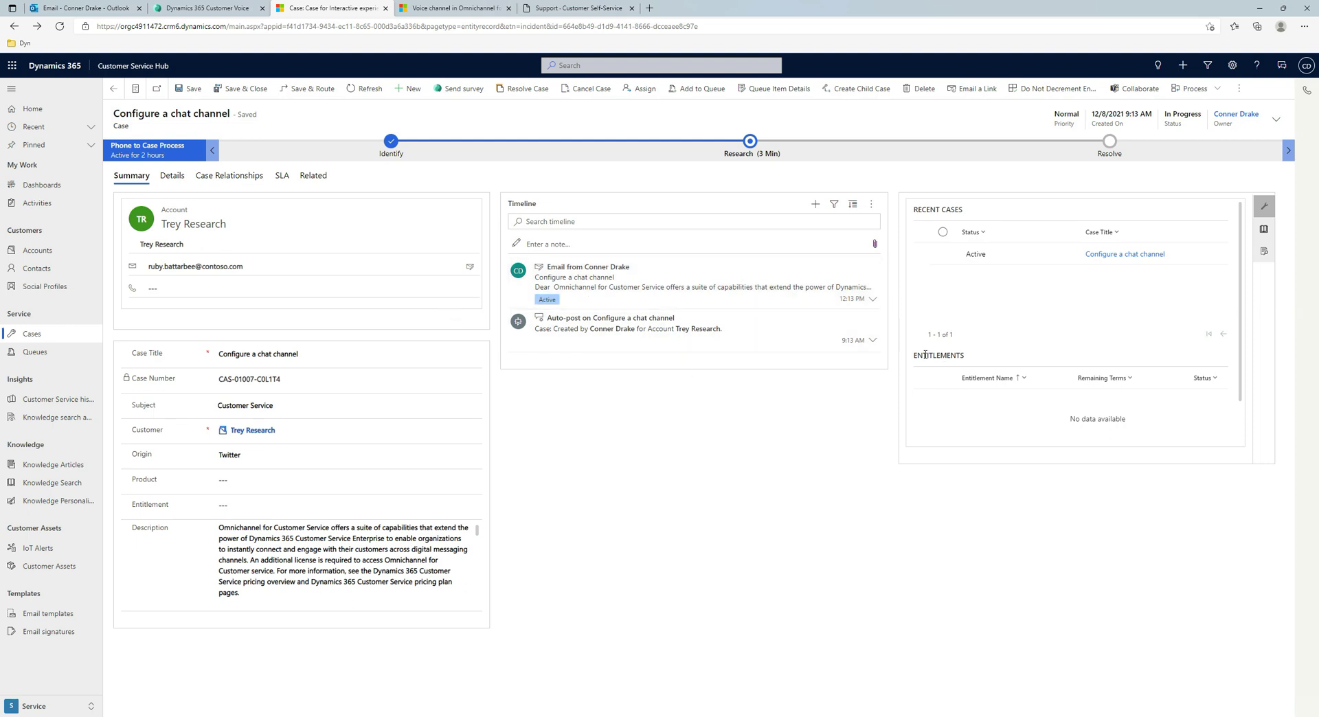
Show the similar cases for the Configure a chat channel case and examine the case description
click(1265, 256)
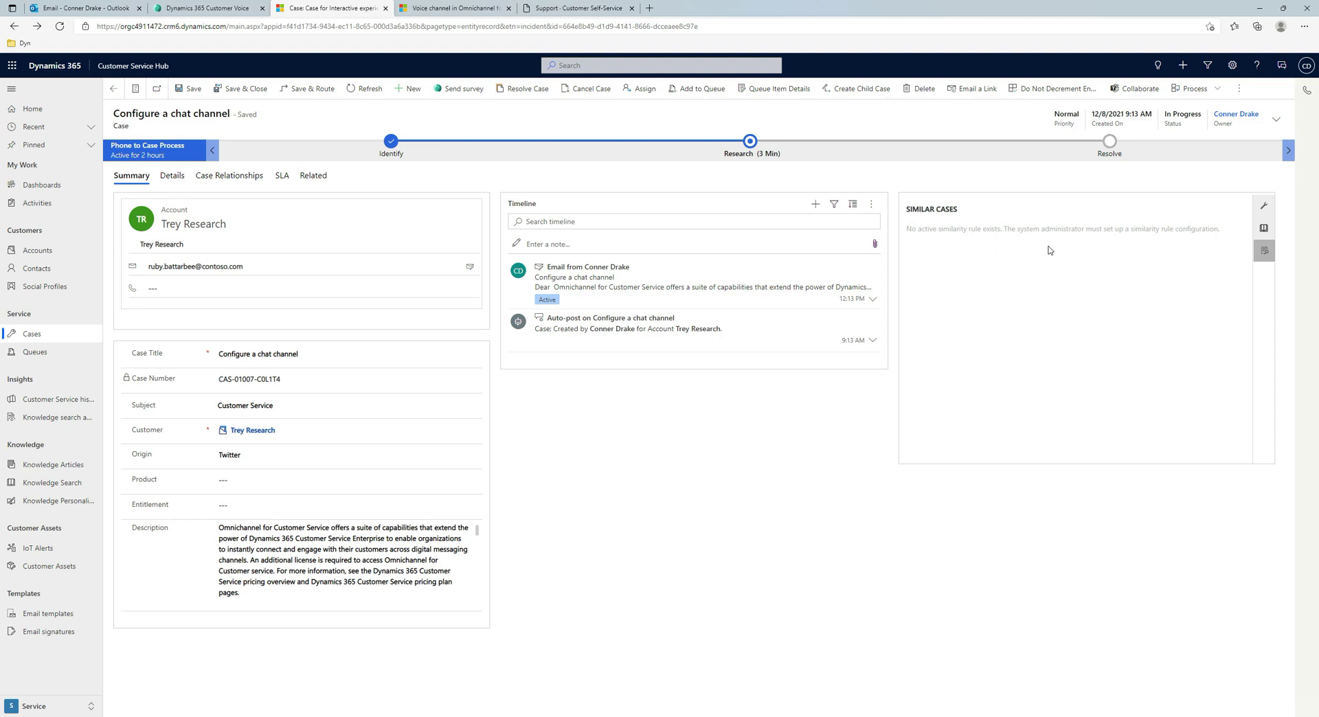
drag(287, 549, 355, 586)
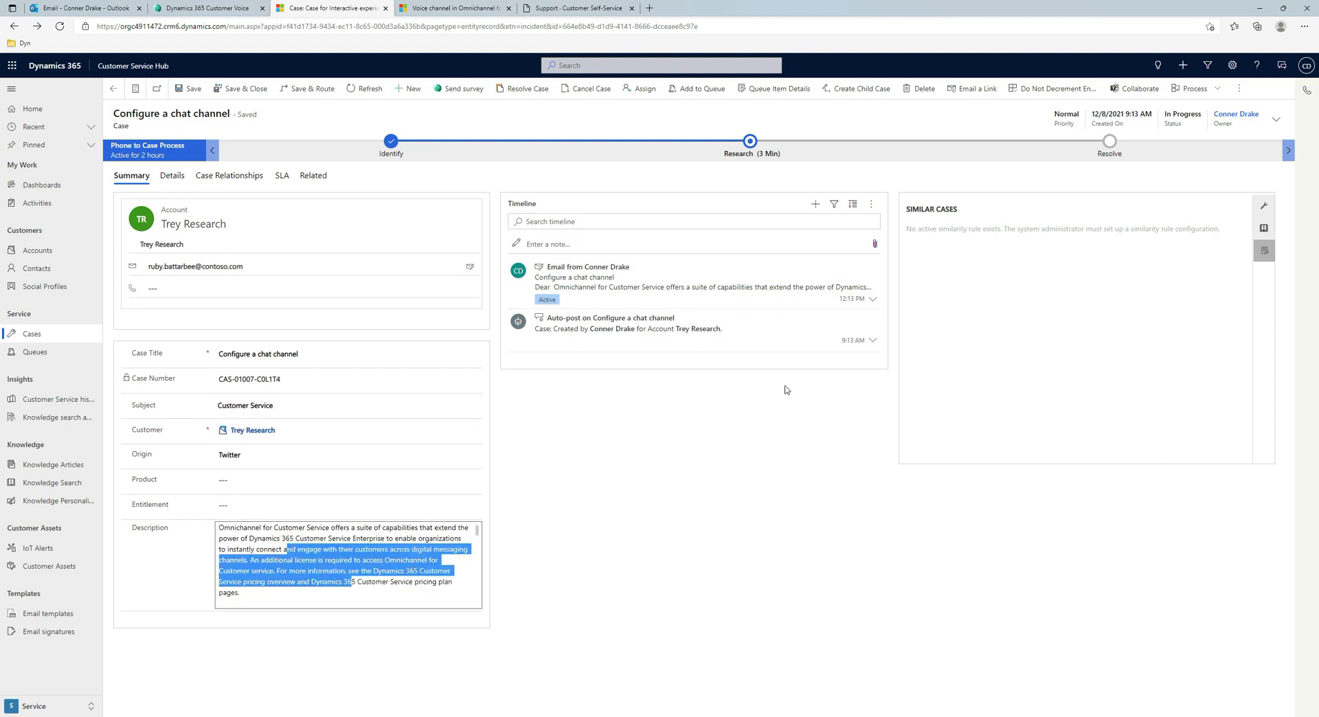
click(1040, 330)
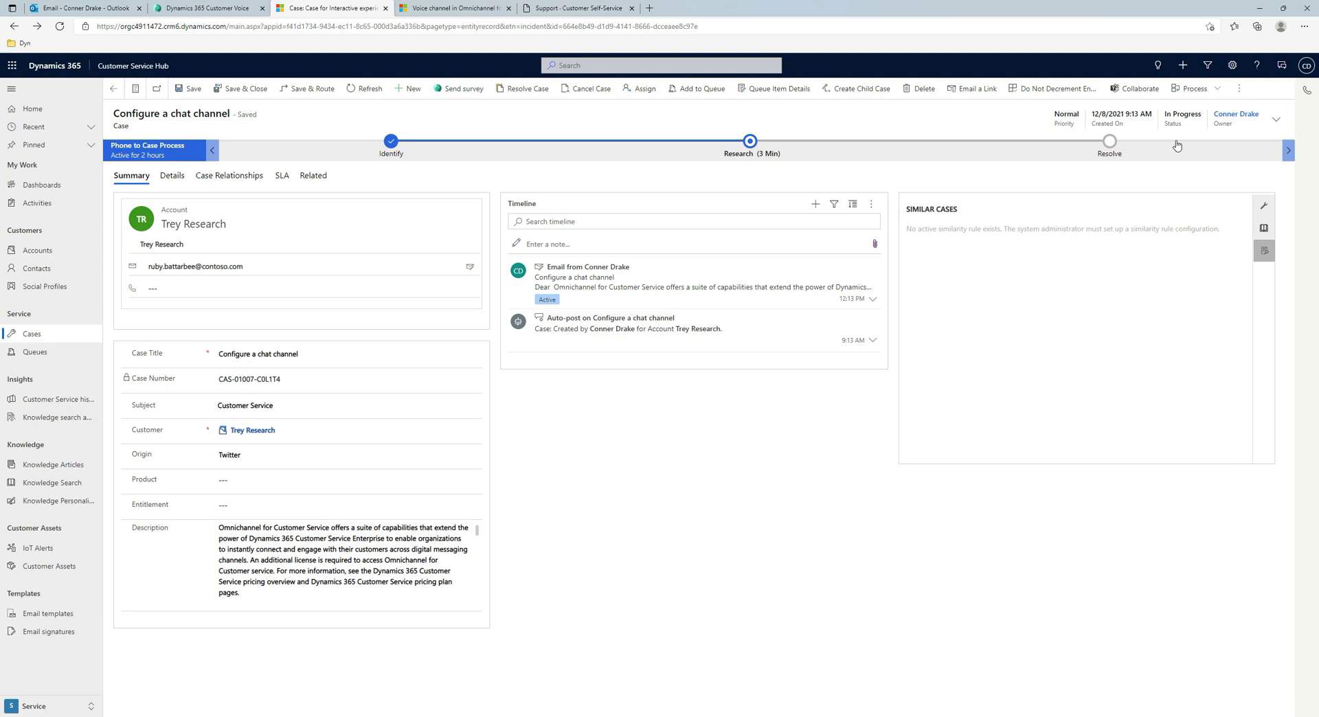
Open the Teams chats linked to the case, examine the conversation options and close the chats
click(1281, 67)
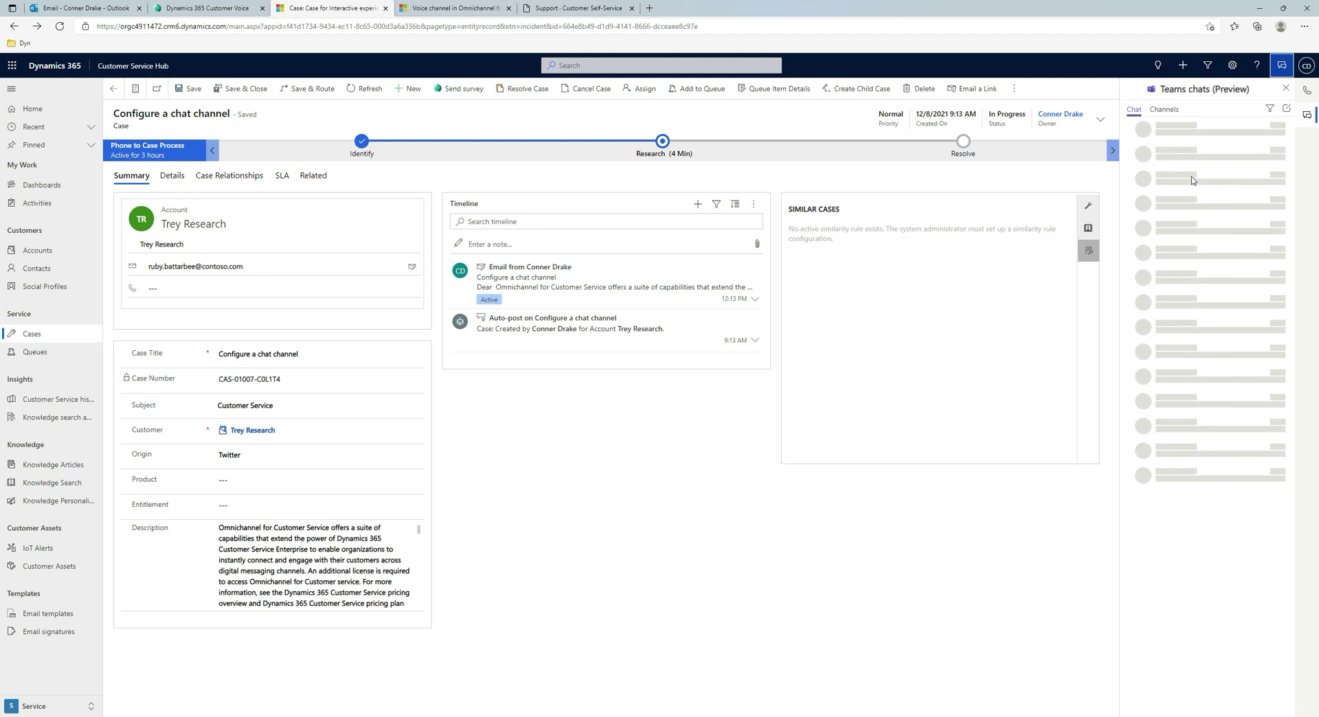
click(1207, 318)
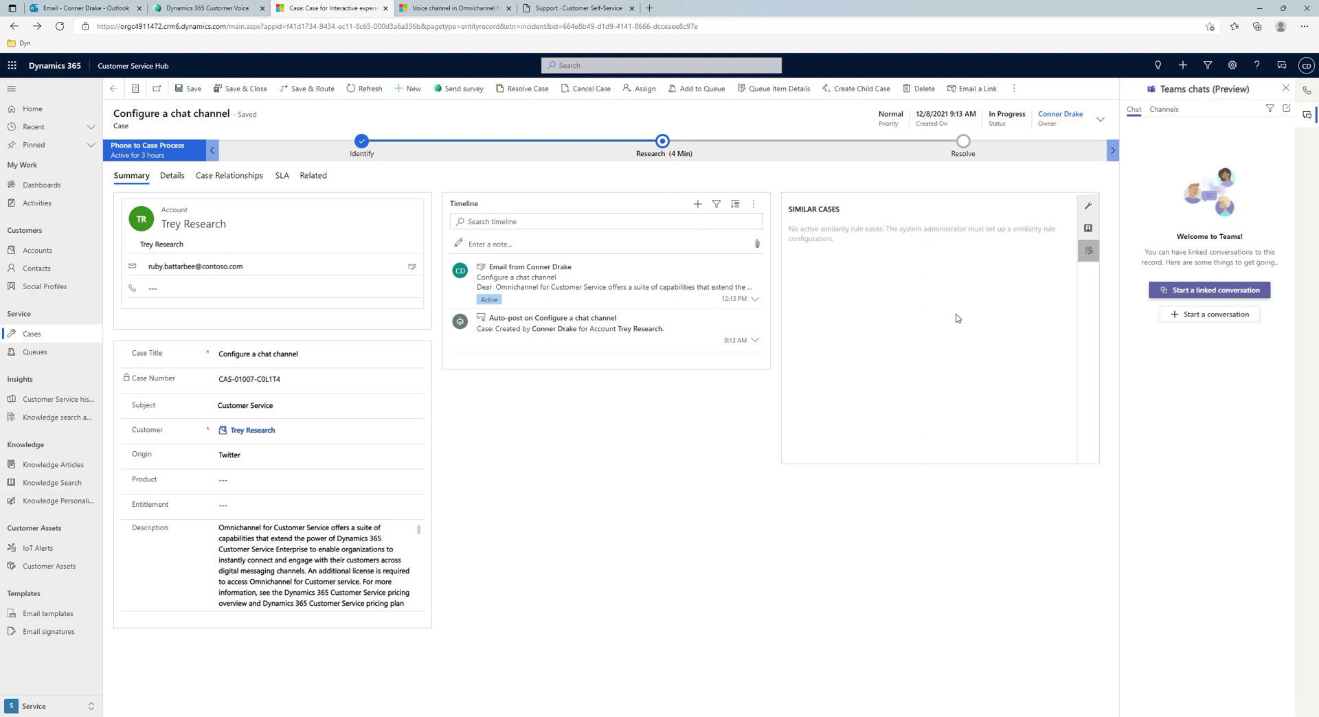
click(1286, 92)
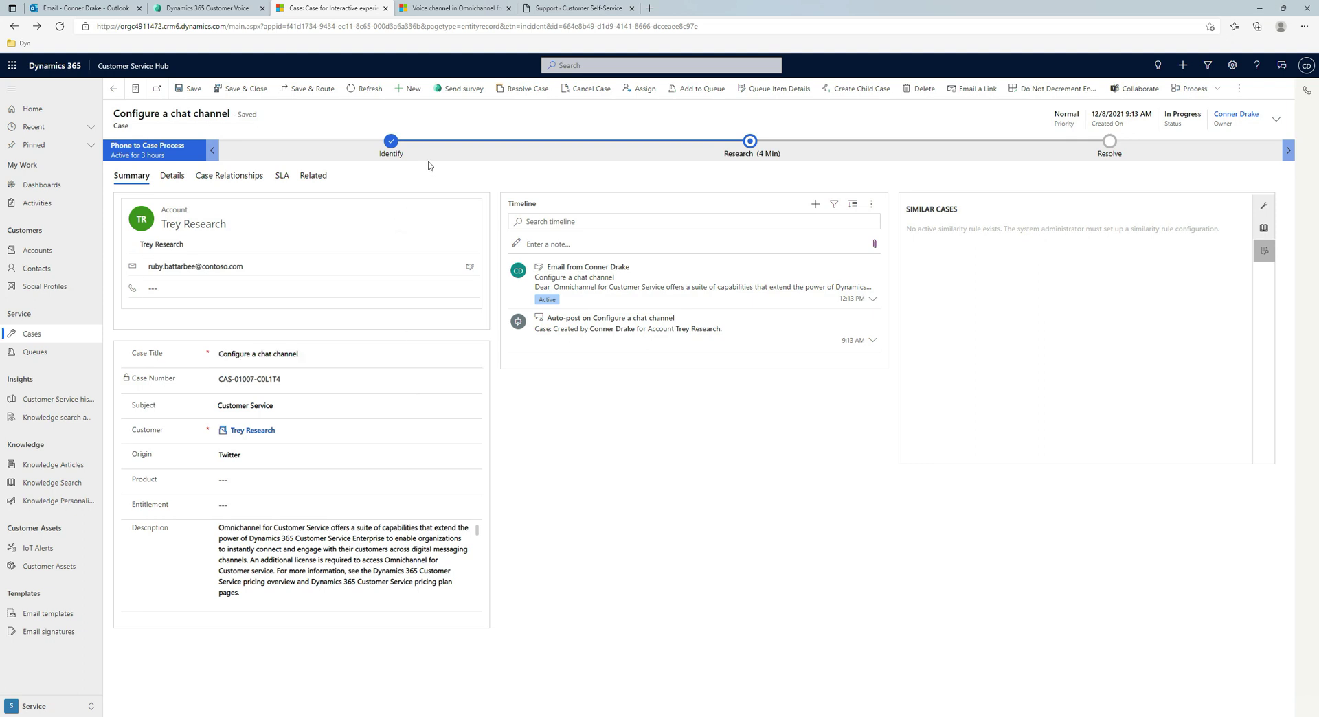
Switch to Customer Voice, open the design of the Periodic customer survey and look through its questions
click(215, 16)
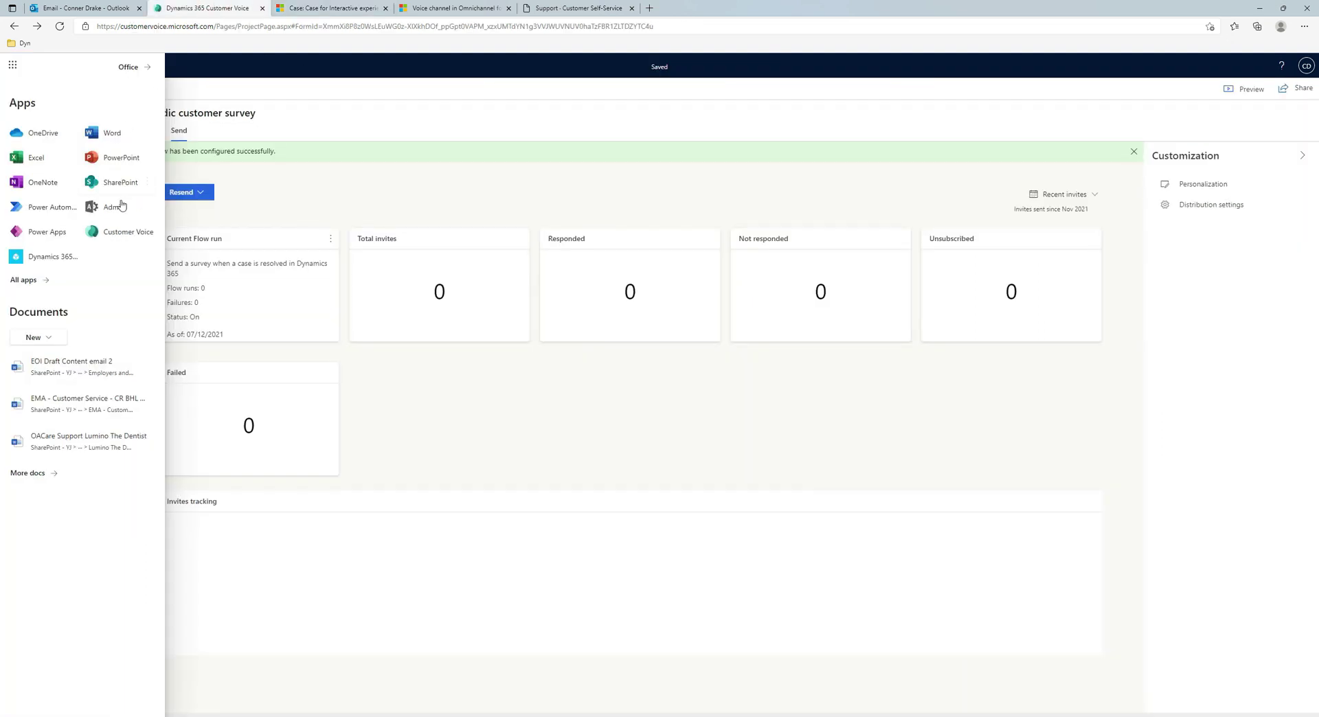
click(529, 409)
click(38, 172)
click(42, 171)
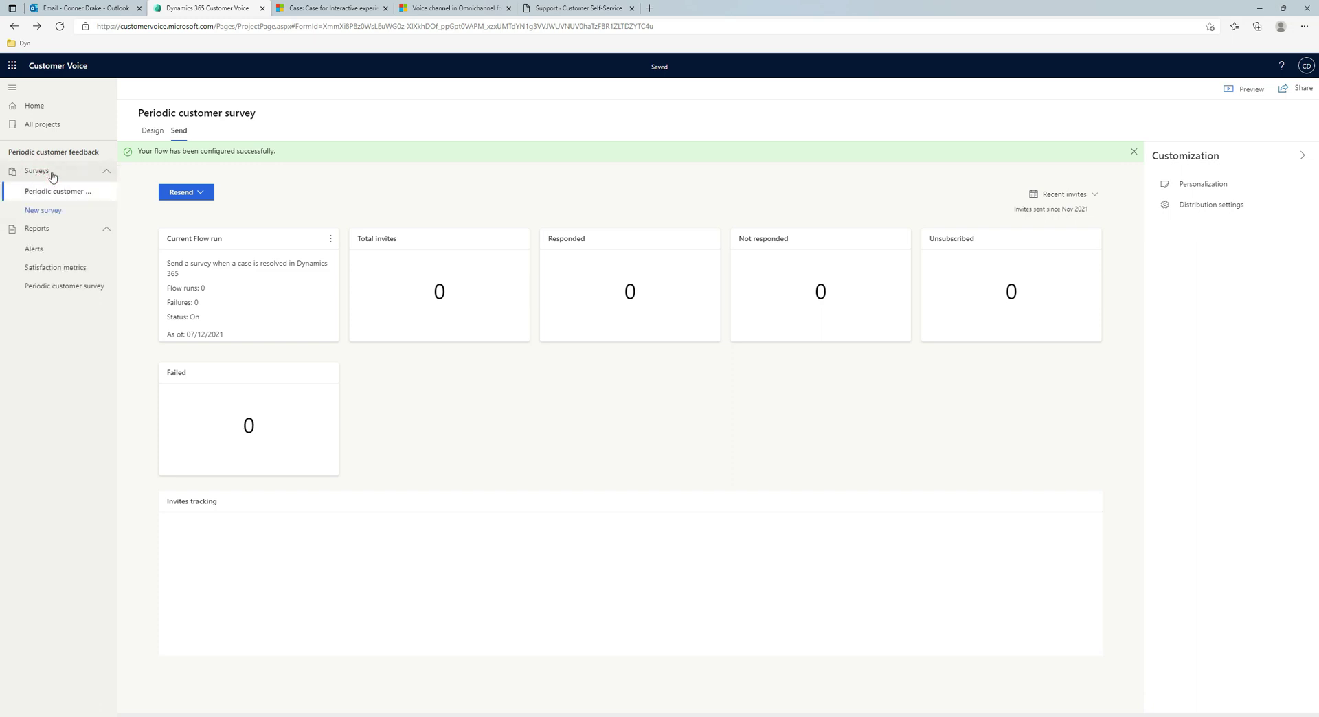
click(51, 191)
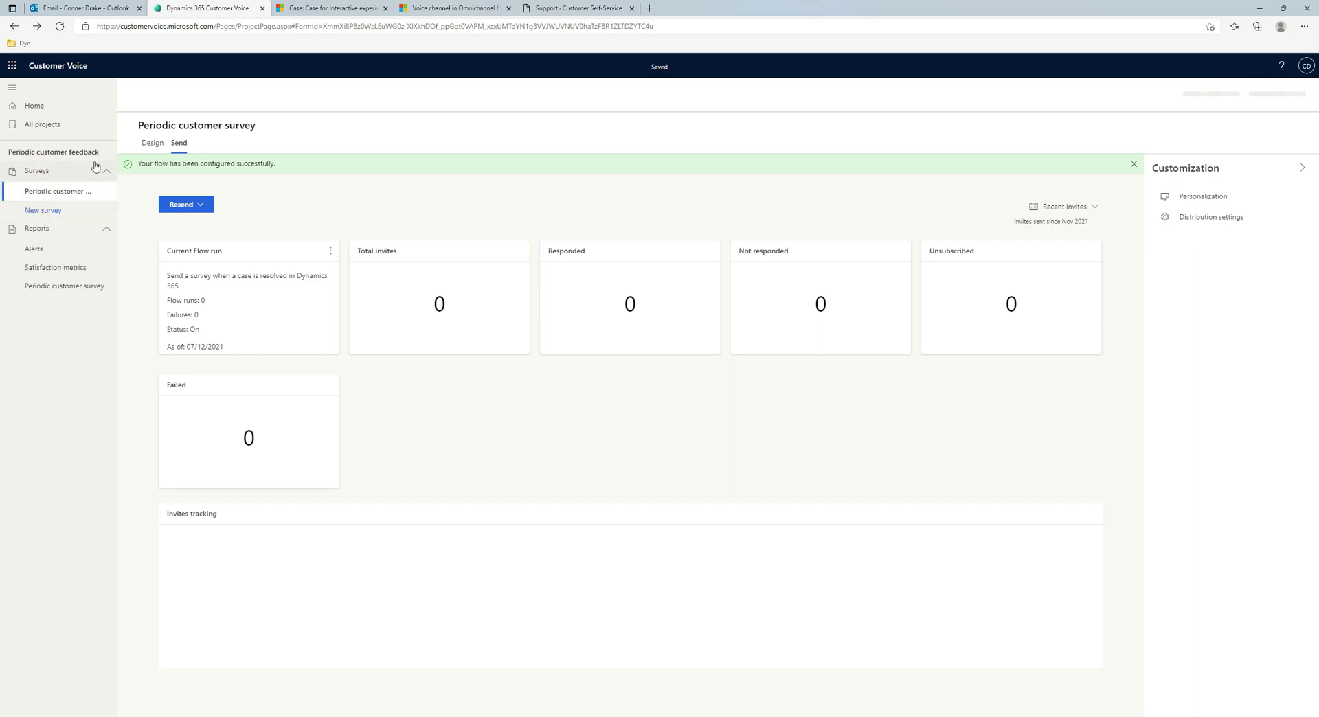
click(152, 143)
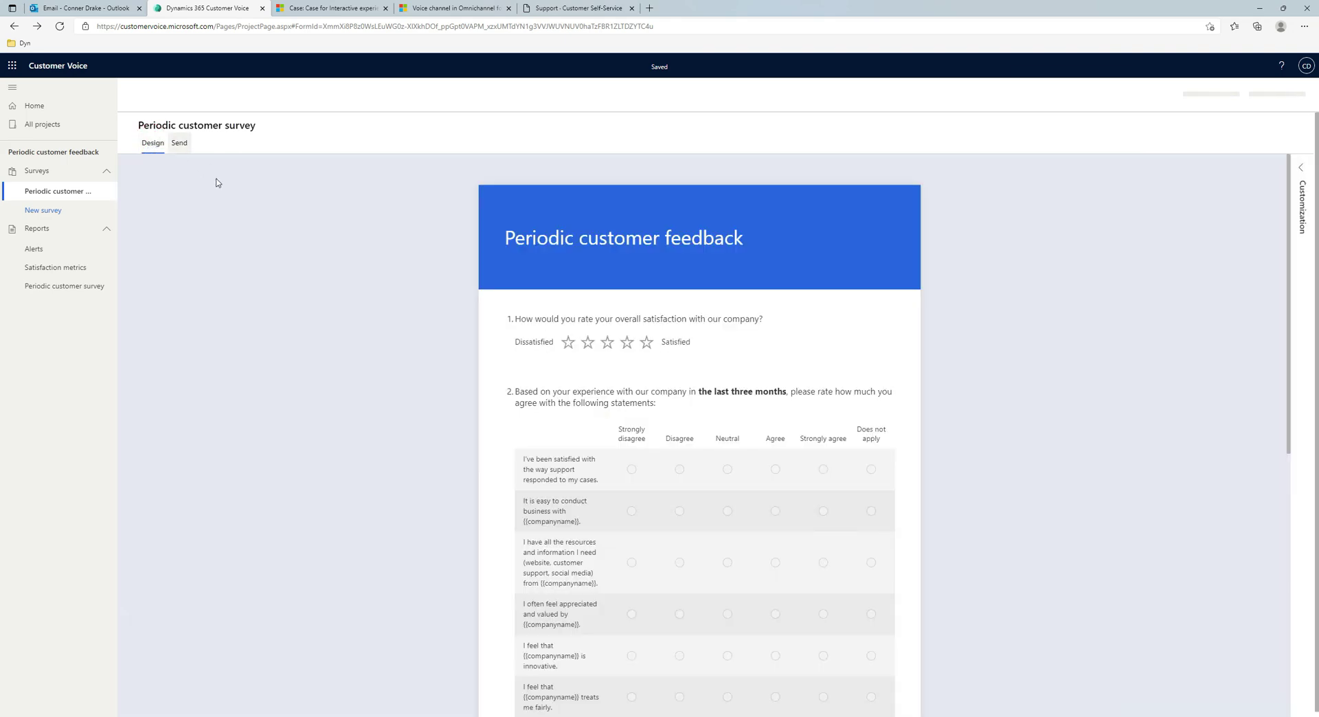
mouse_move(624, 247)
scroll(612, 359, down, 10)
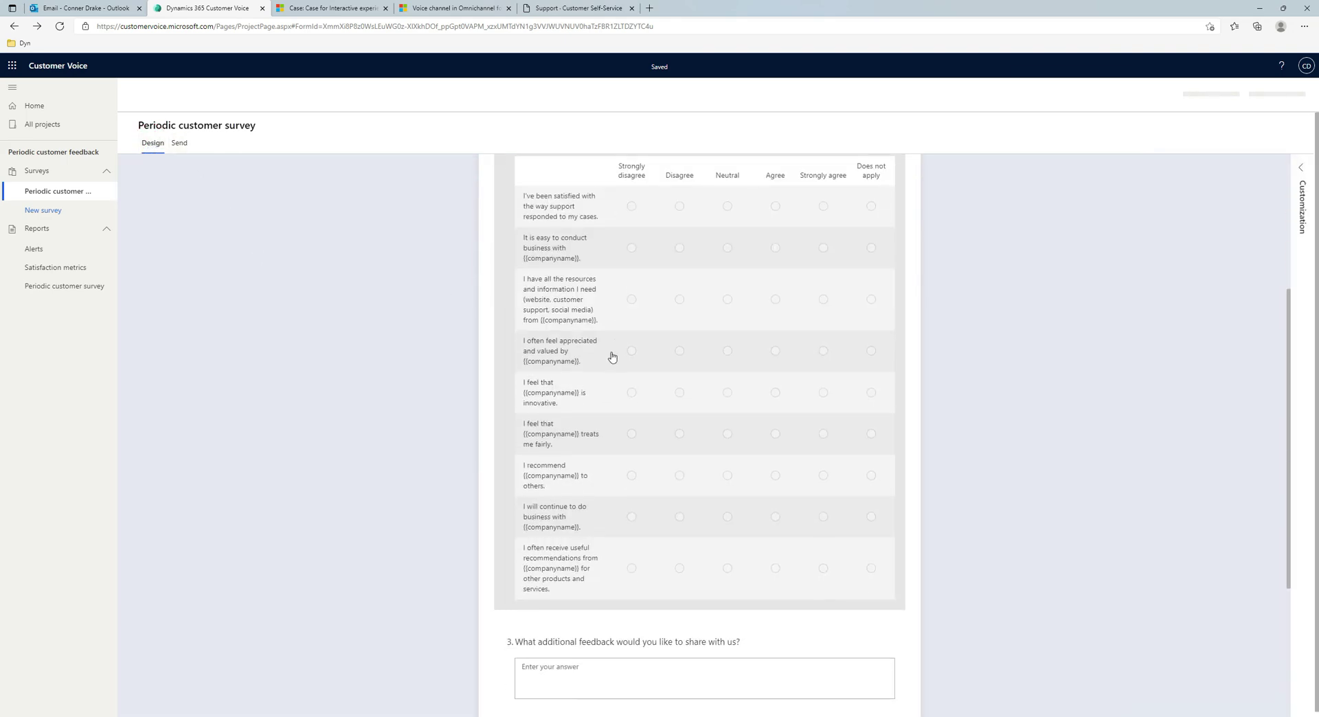
scroll(611, 473, up, 10)
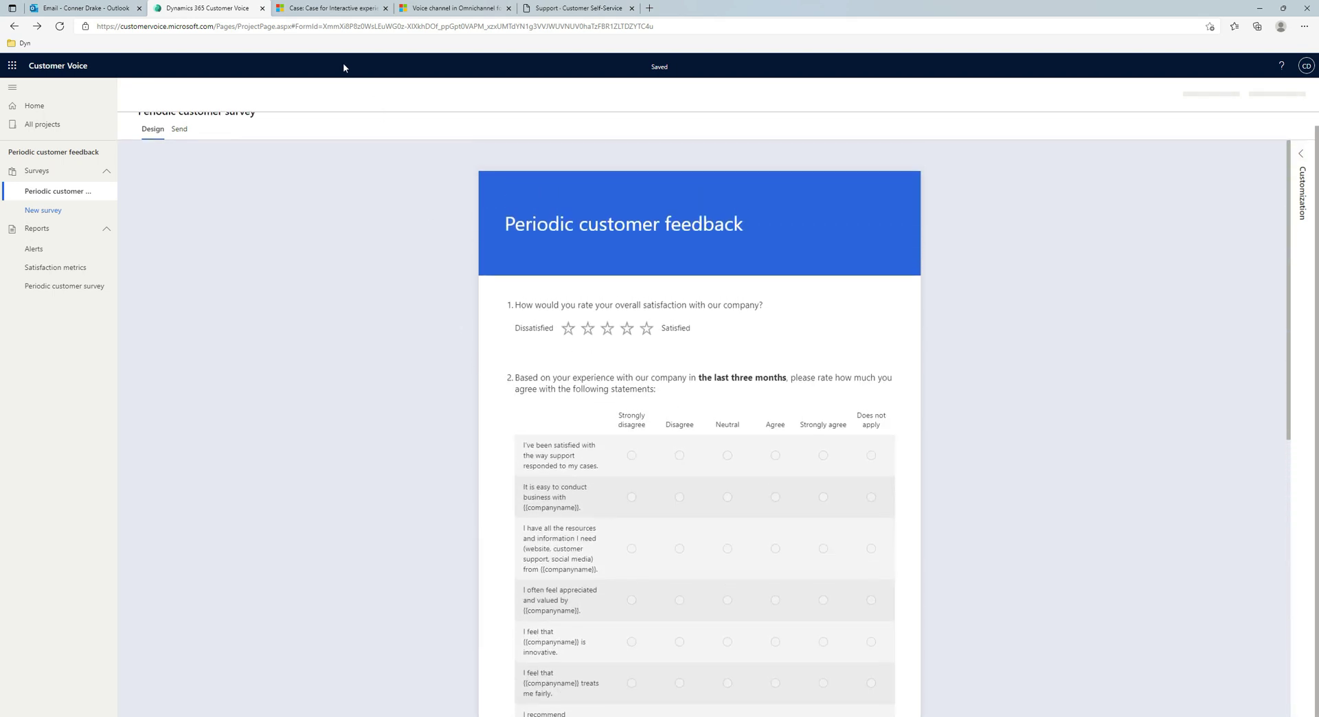
Open the automation options for sending the survey and browse the full set of flow templates
click(178, 129)
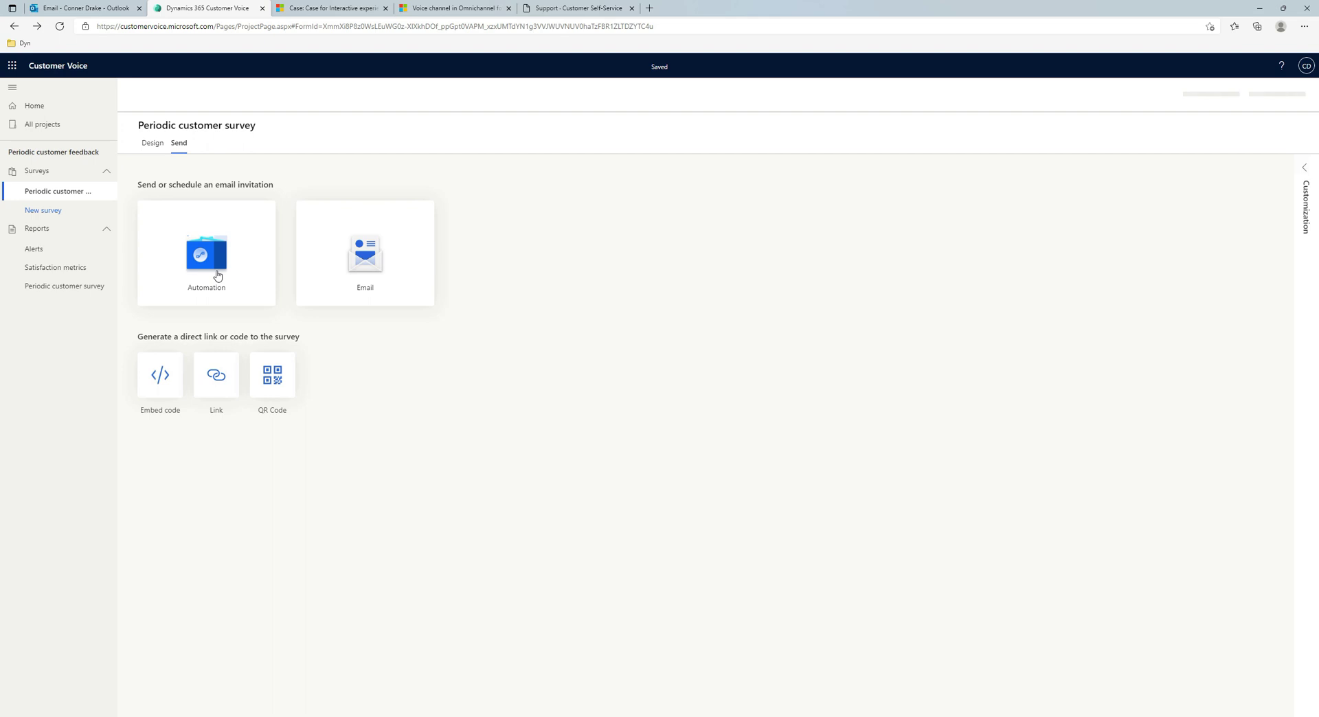
click(218, 275)
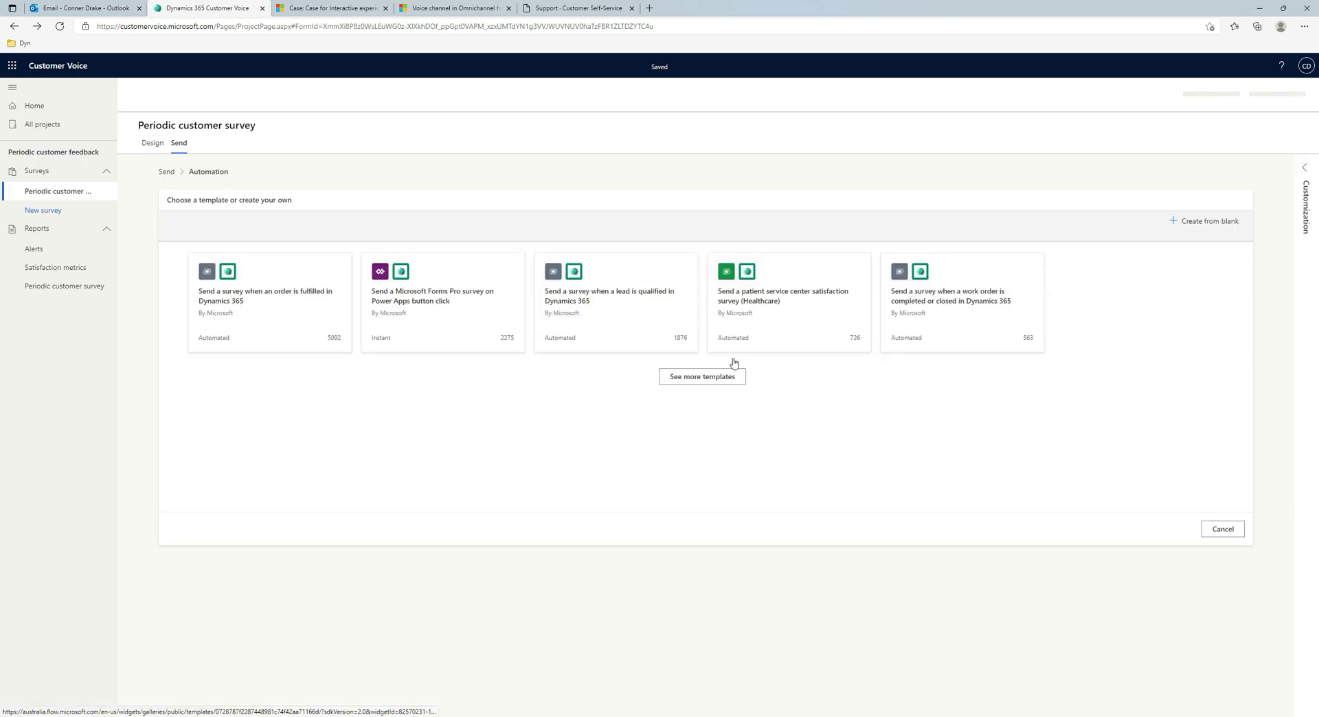
click(718, 377)
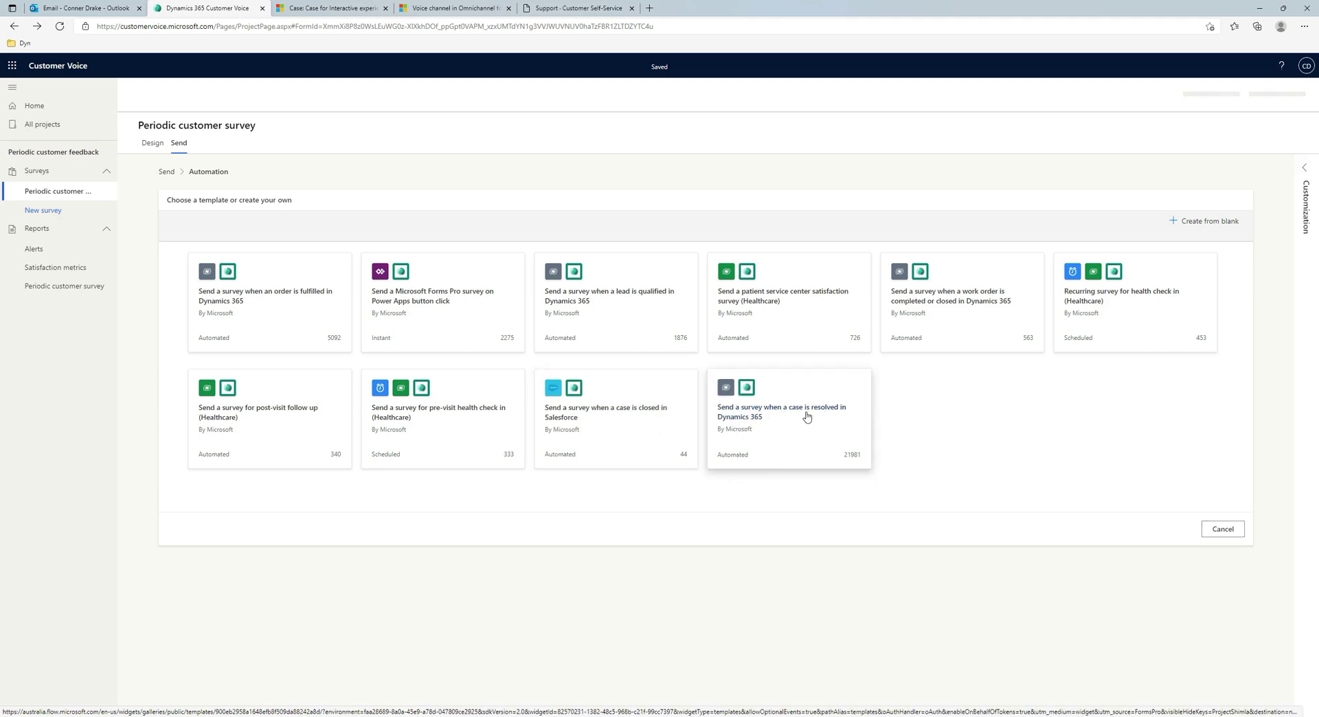
Return to the case in Dynamics 365 and choose the Periodic customer survey to send from it
click(591, 8)
click(453, 8)
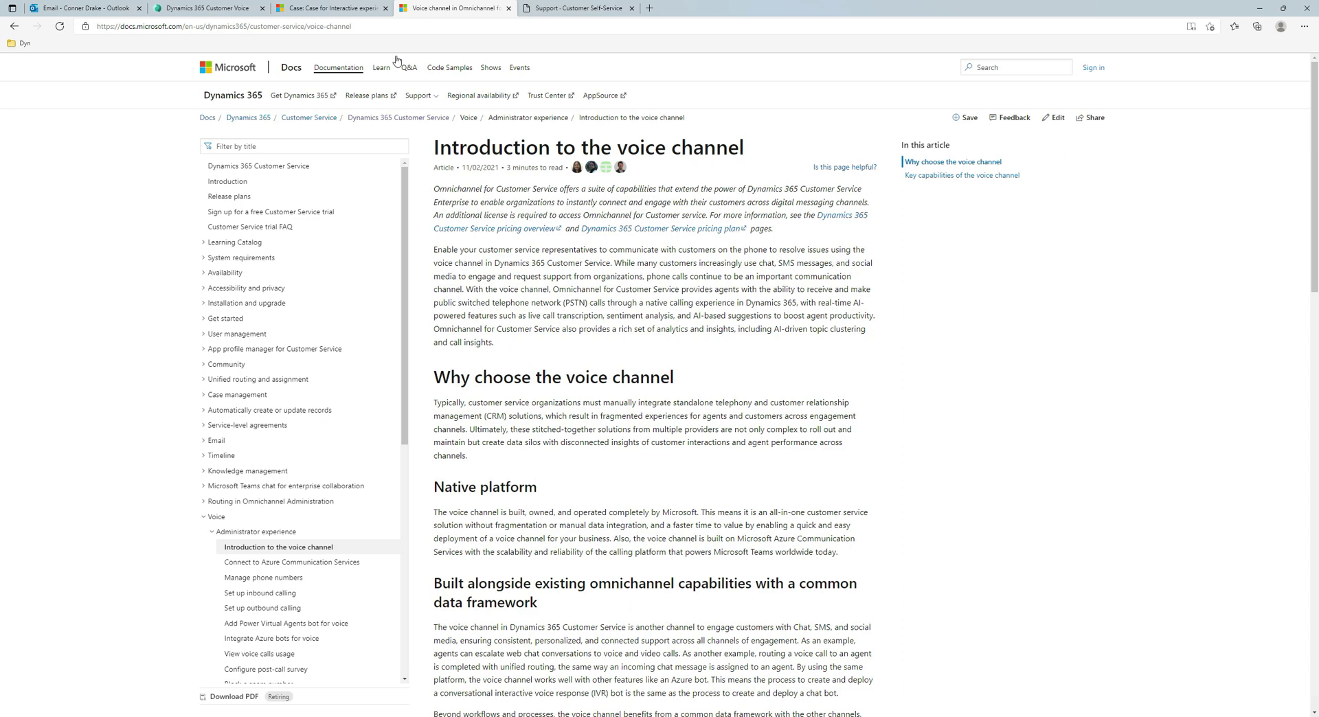
click(330, 8)
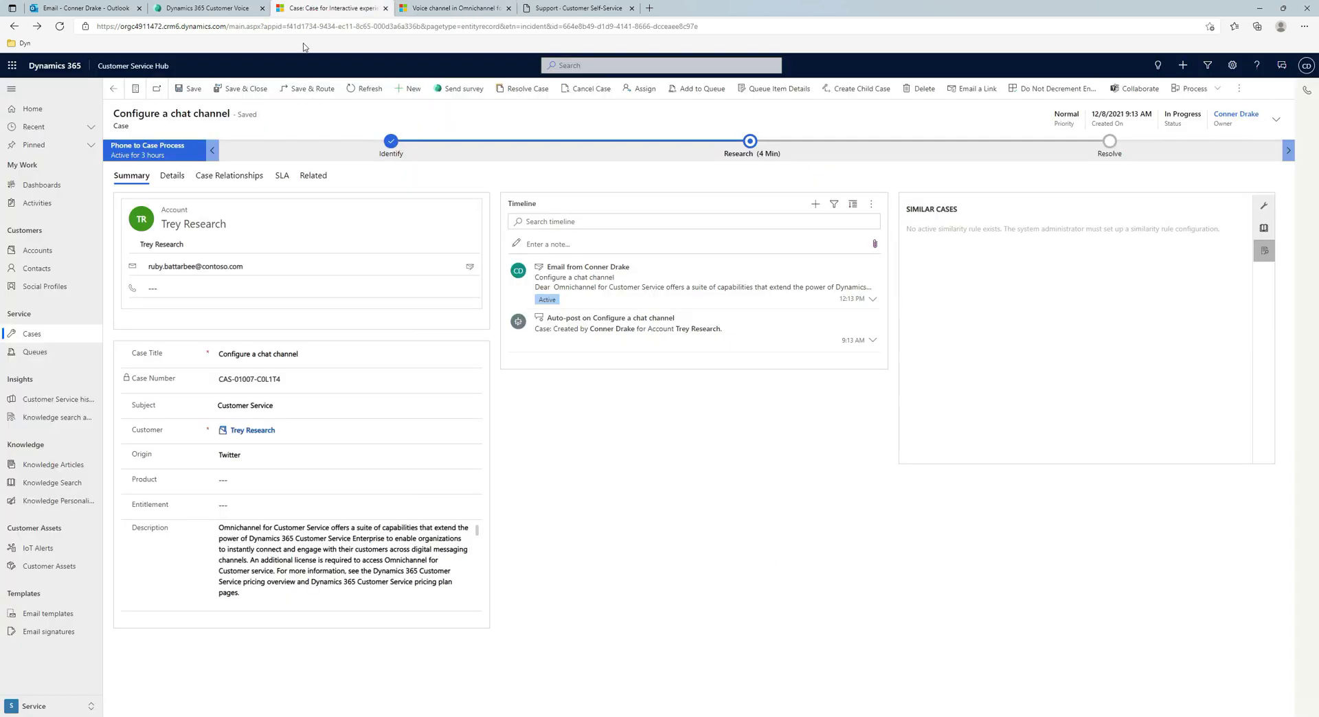
click(464, 99)
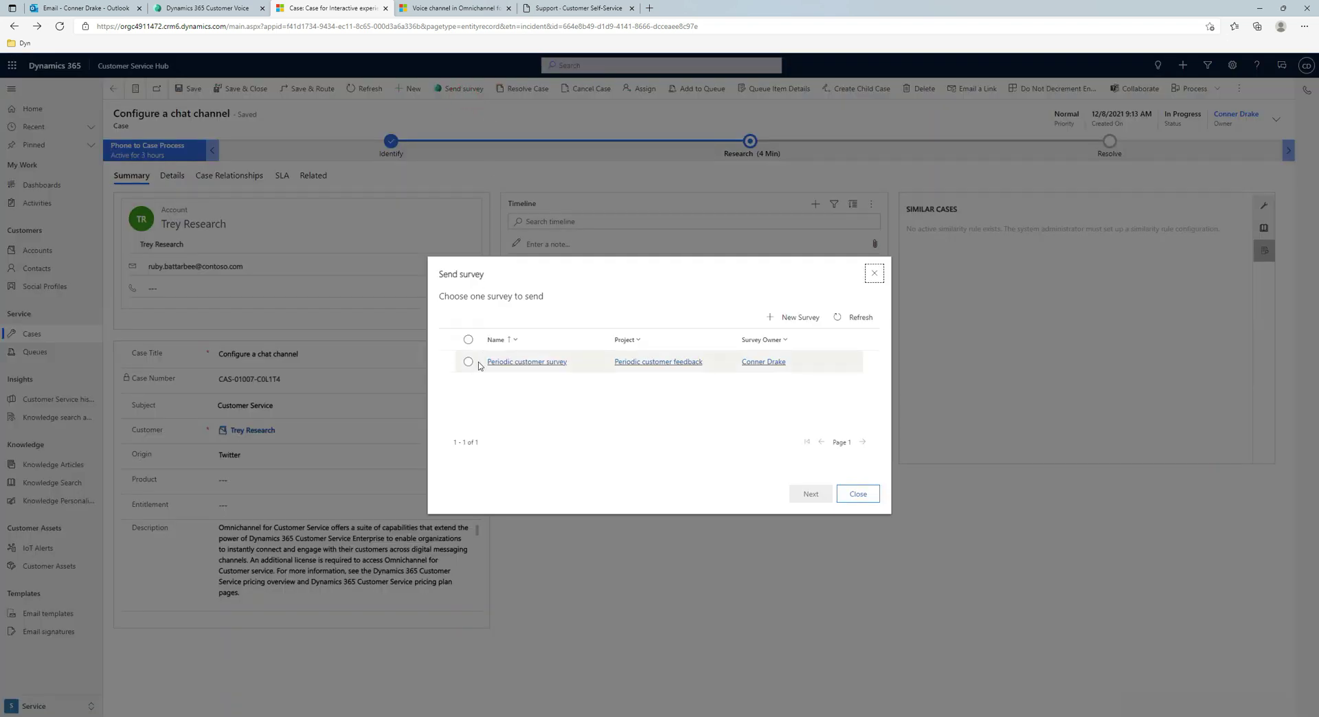
click(468, 362)
click(798, 501)
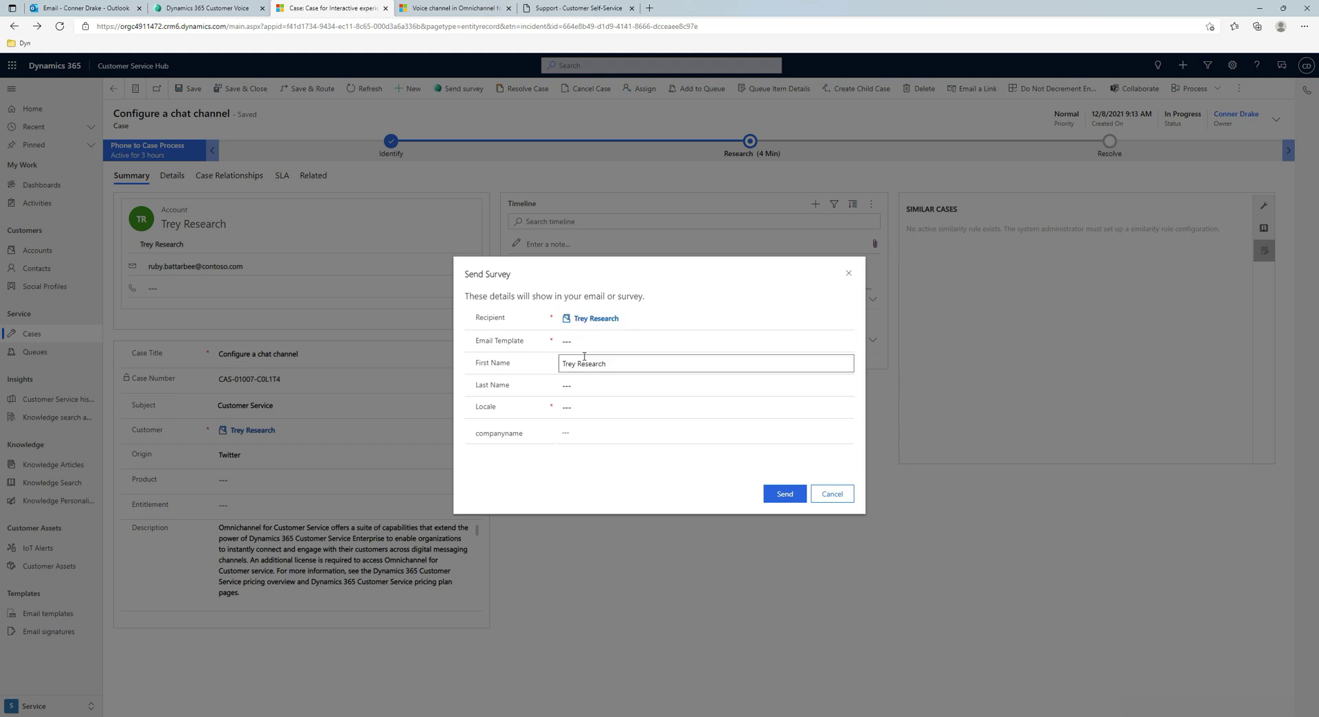
Set the survey's email template to Periodic customer feedback, choose a locale and send the survey to the case customer
click(580, 342)
click(728, 377)
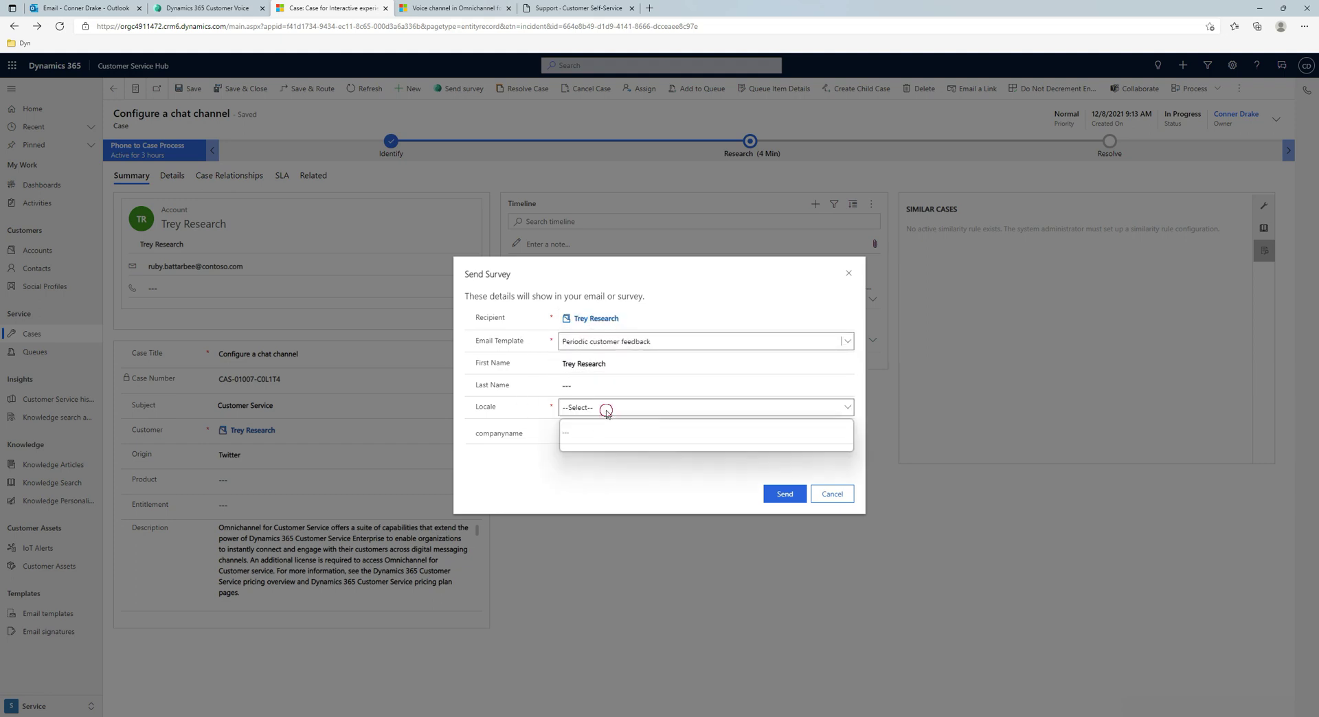
click(603, 411)
click(584, 444)
click(790, 495)
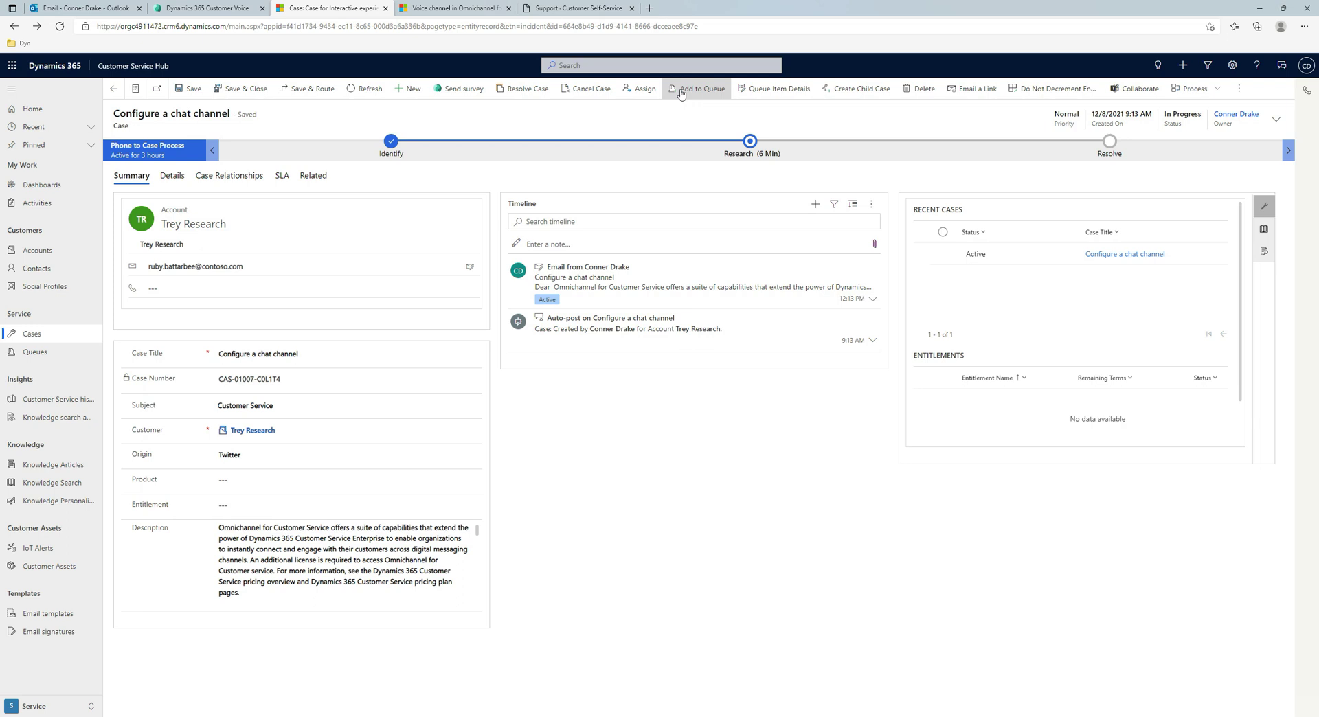
Check the queue items being worked on and reopen the Configure a chat channel case from My Active Cases
click(59, 354)
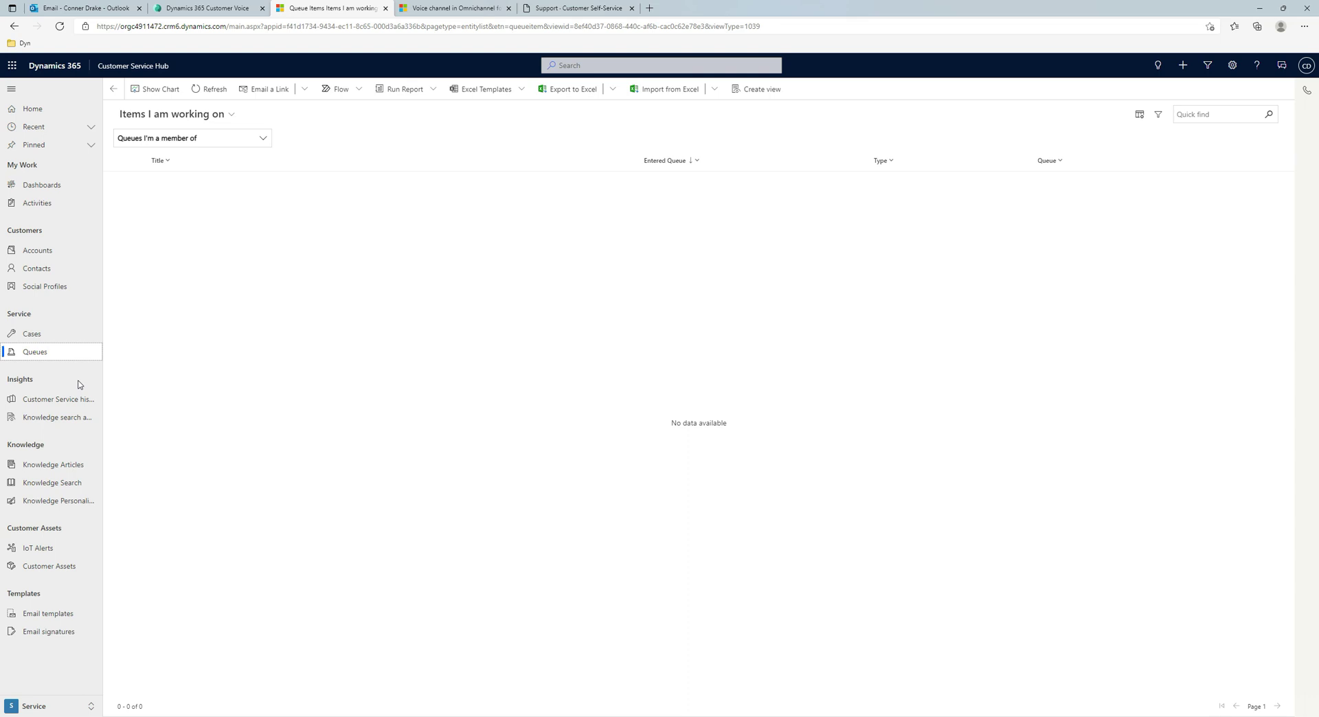
click(28, 333)
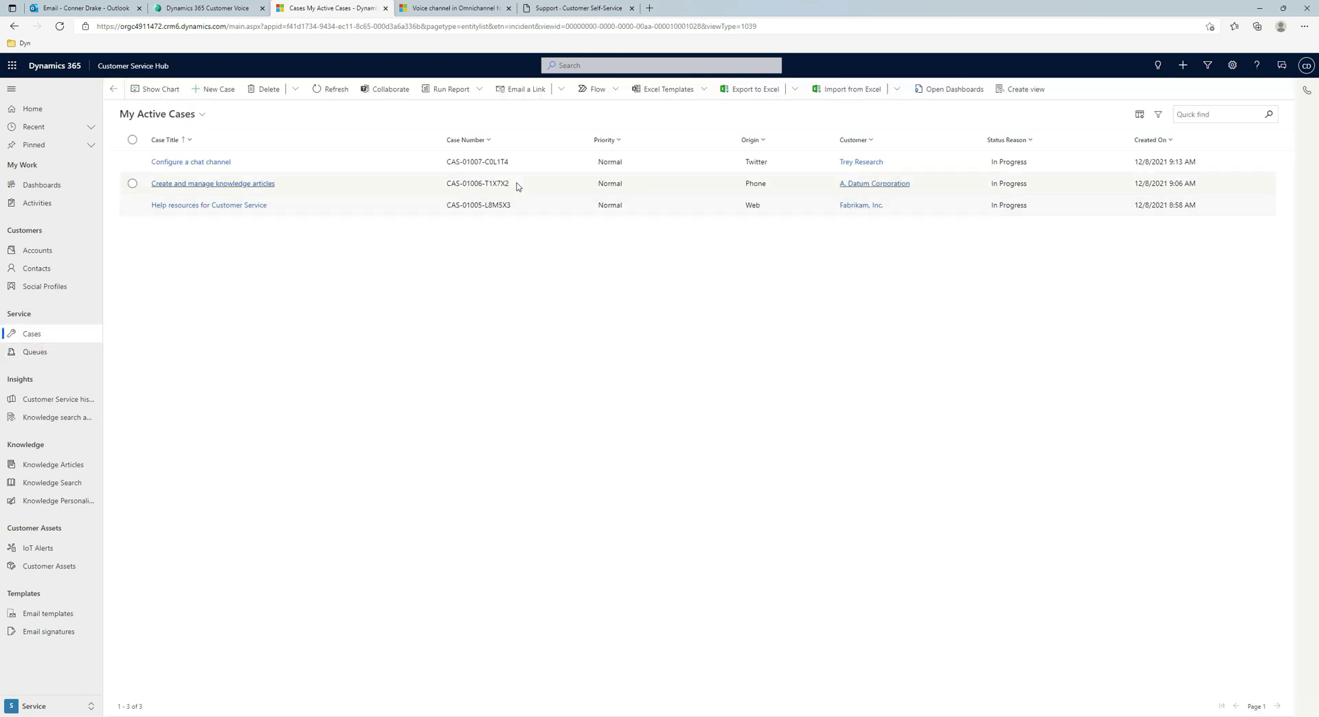
double_click(306, 161)
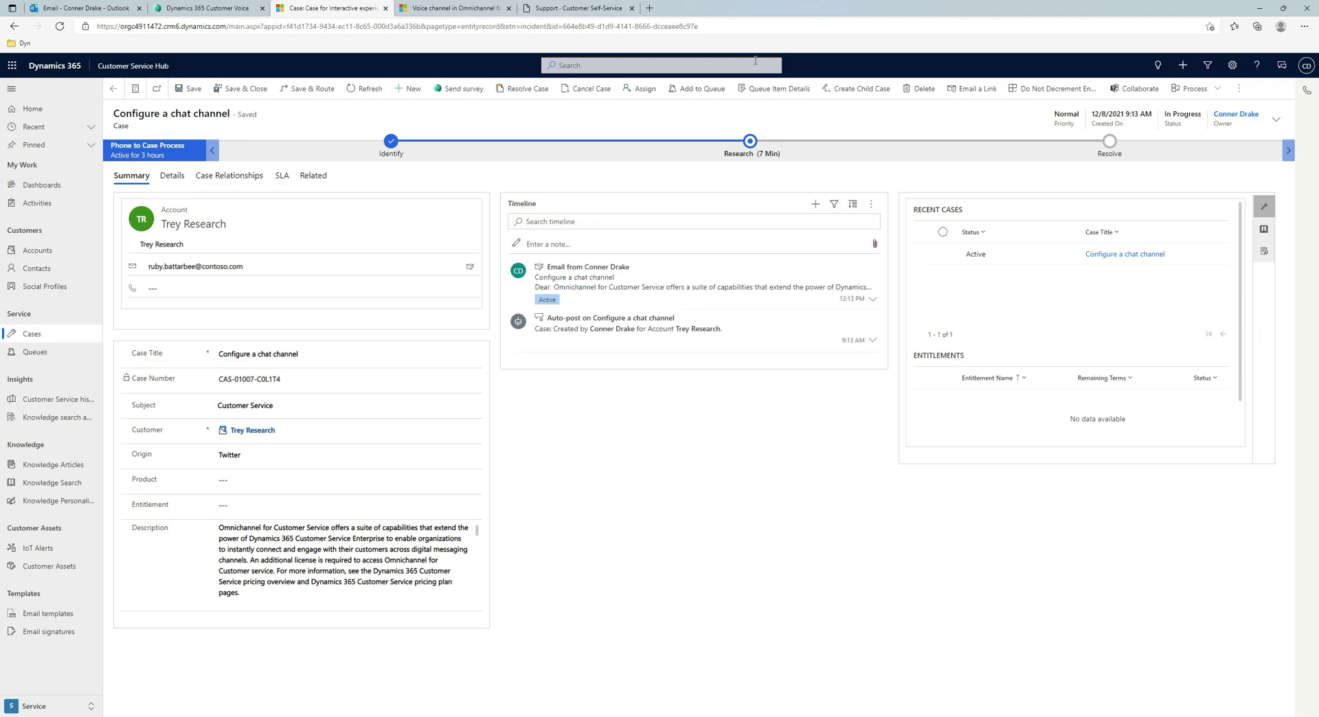
click(700, 101)
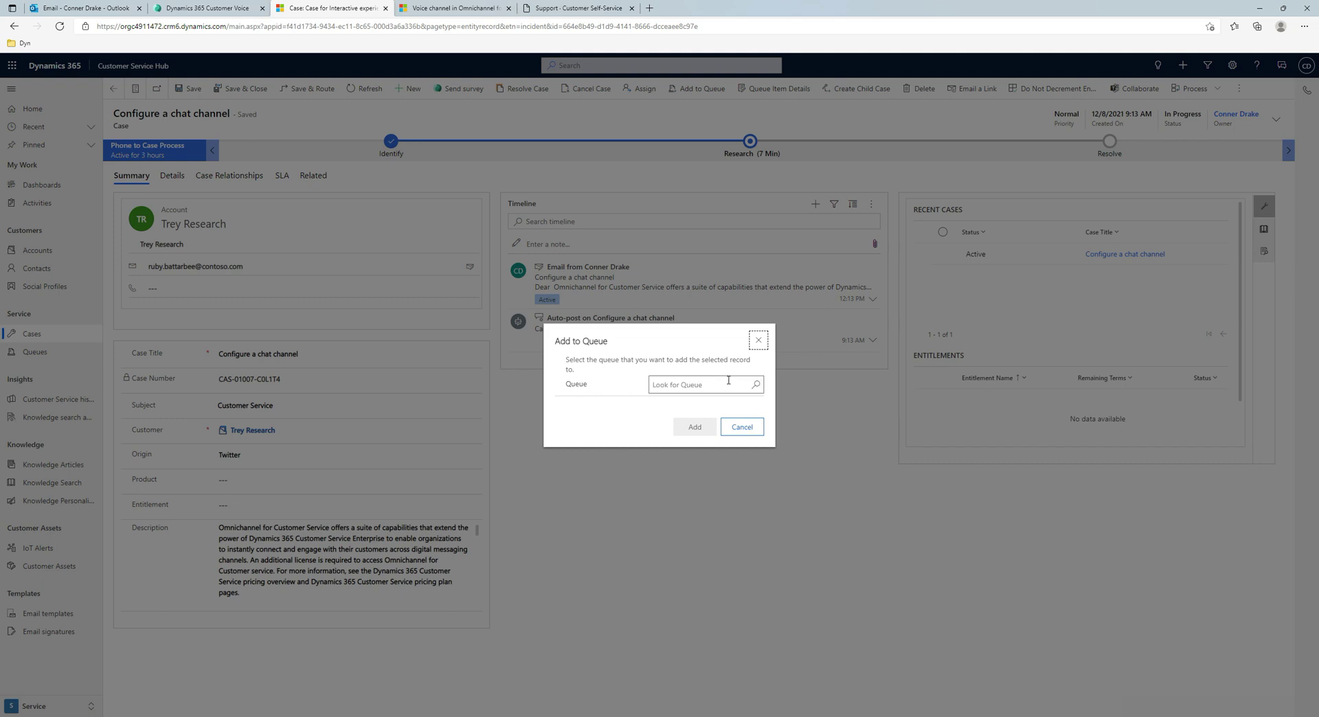
click(728, 381)
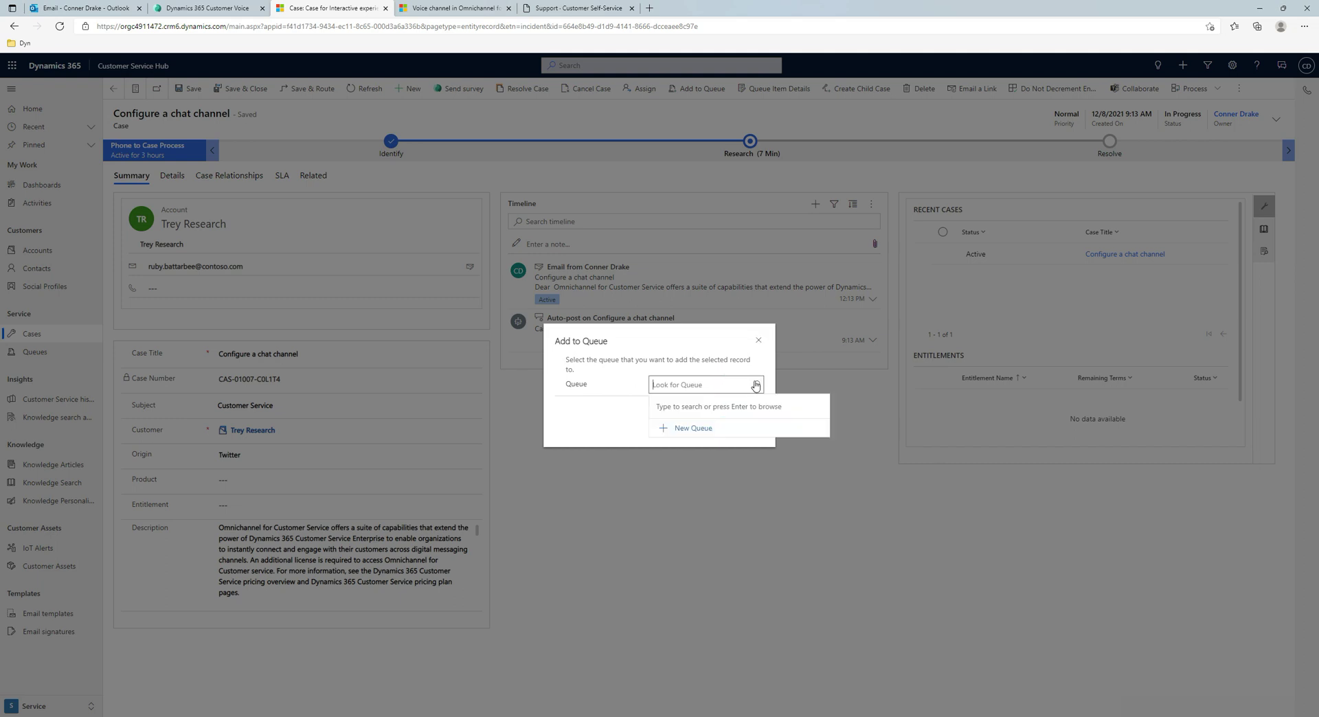
click(758, 340)
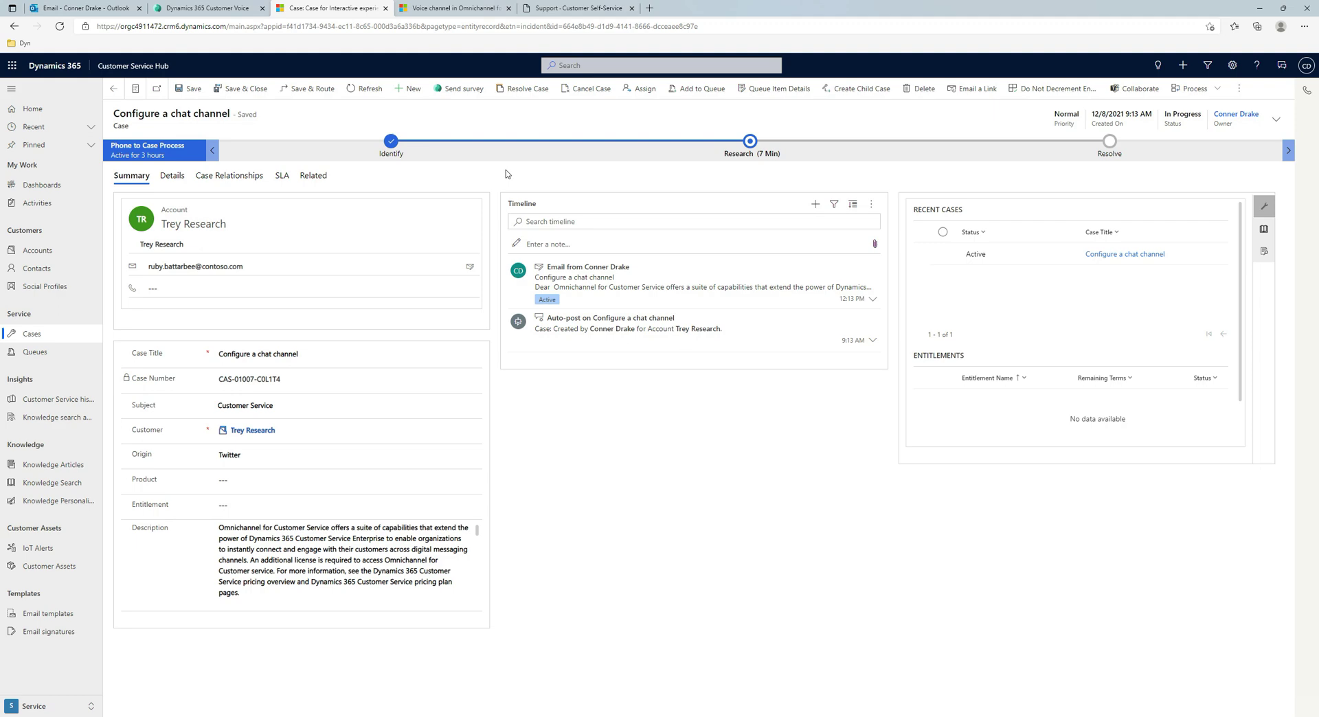
Try to save the case and route it based on the active routing rule set
click(307, 90)
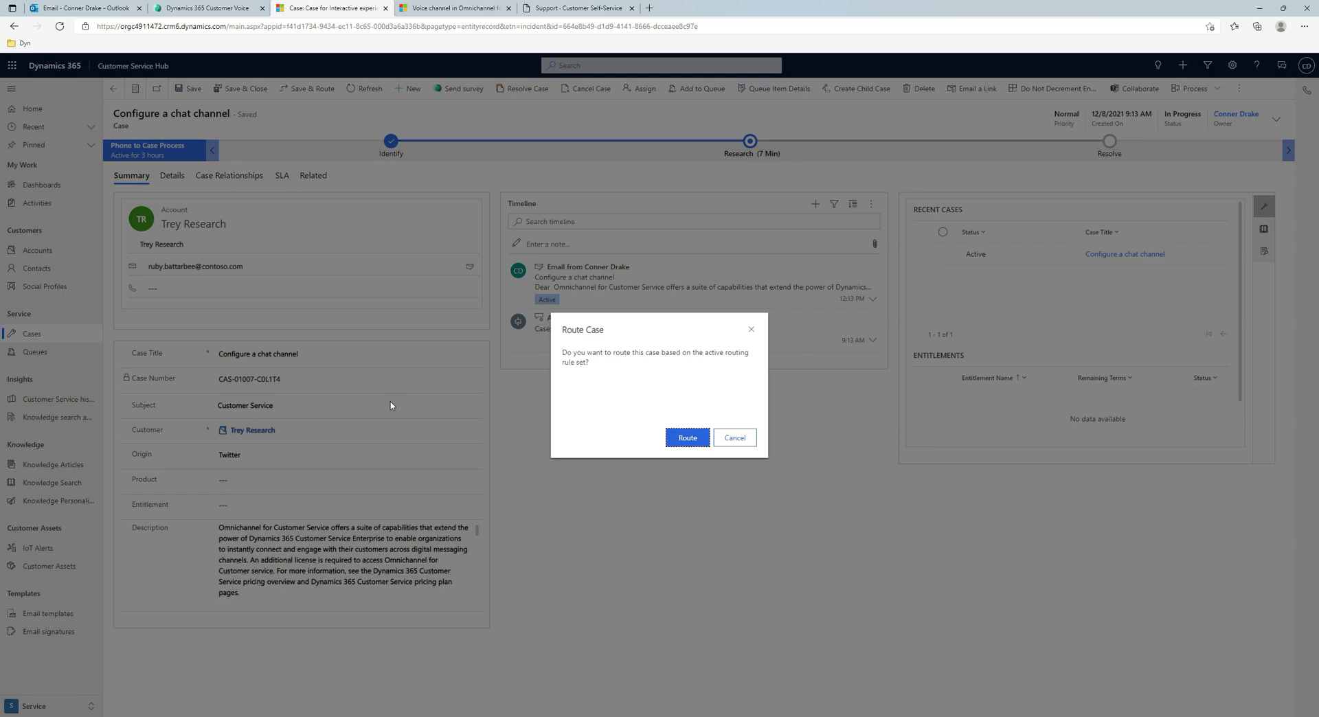
click(680, 440)
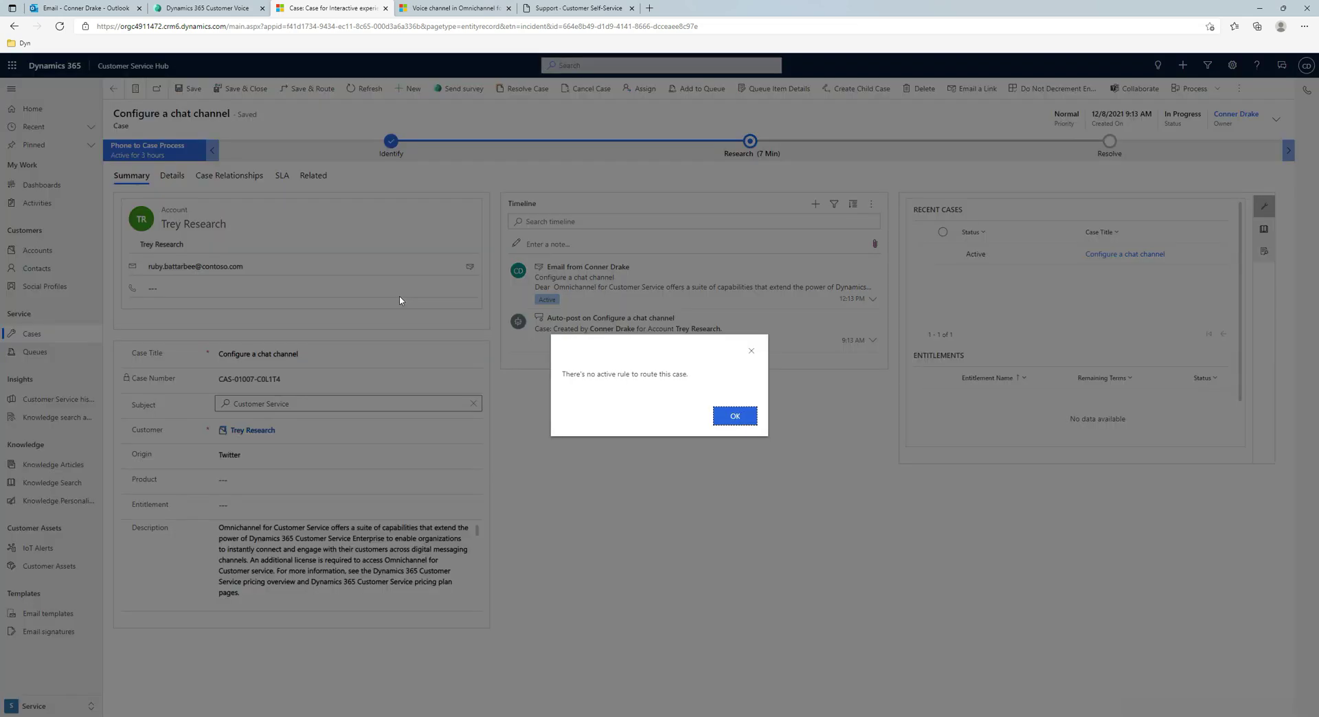
click(732, 416)
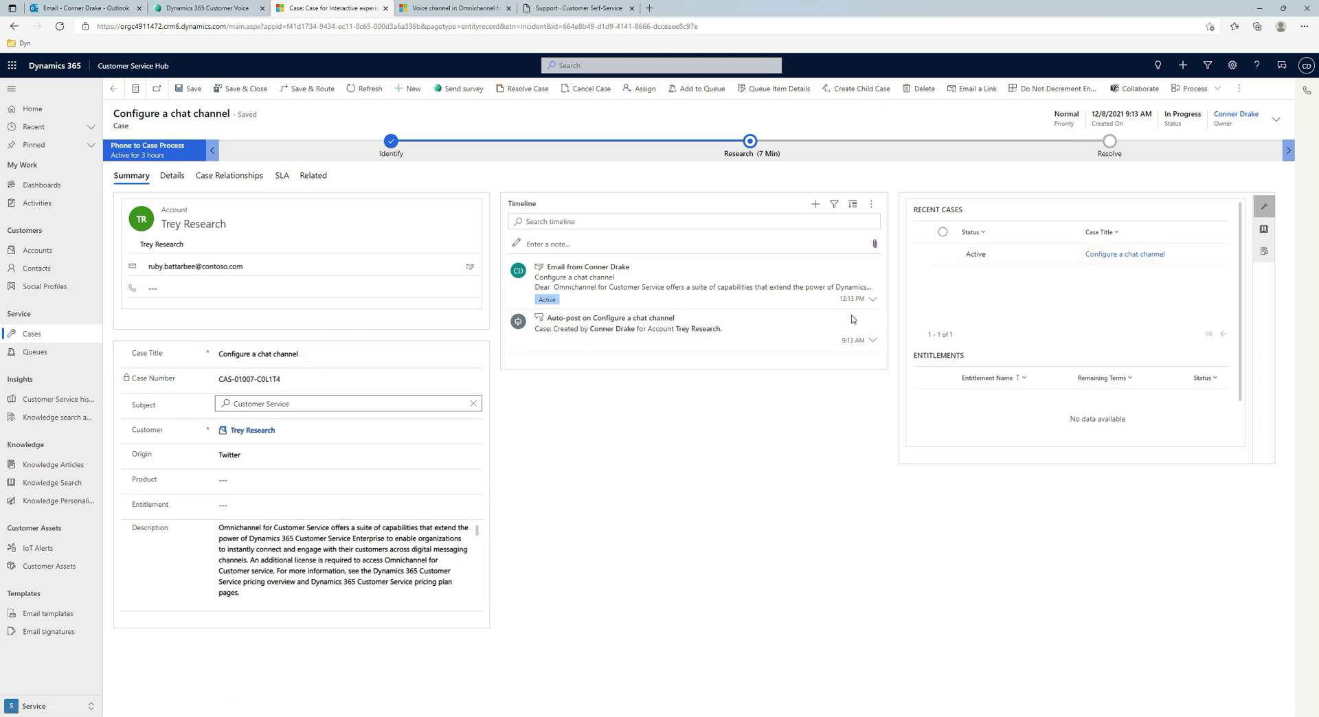
Start converting the Configure a chat channel case to a knowledge article and review the proposed title and content
click(416, 582)
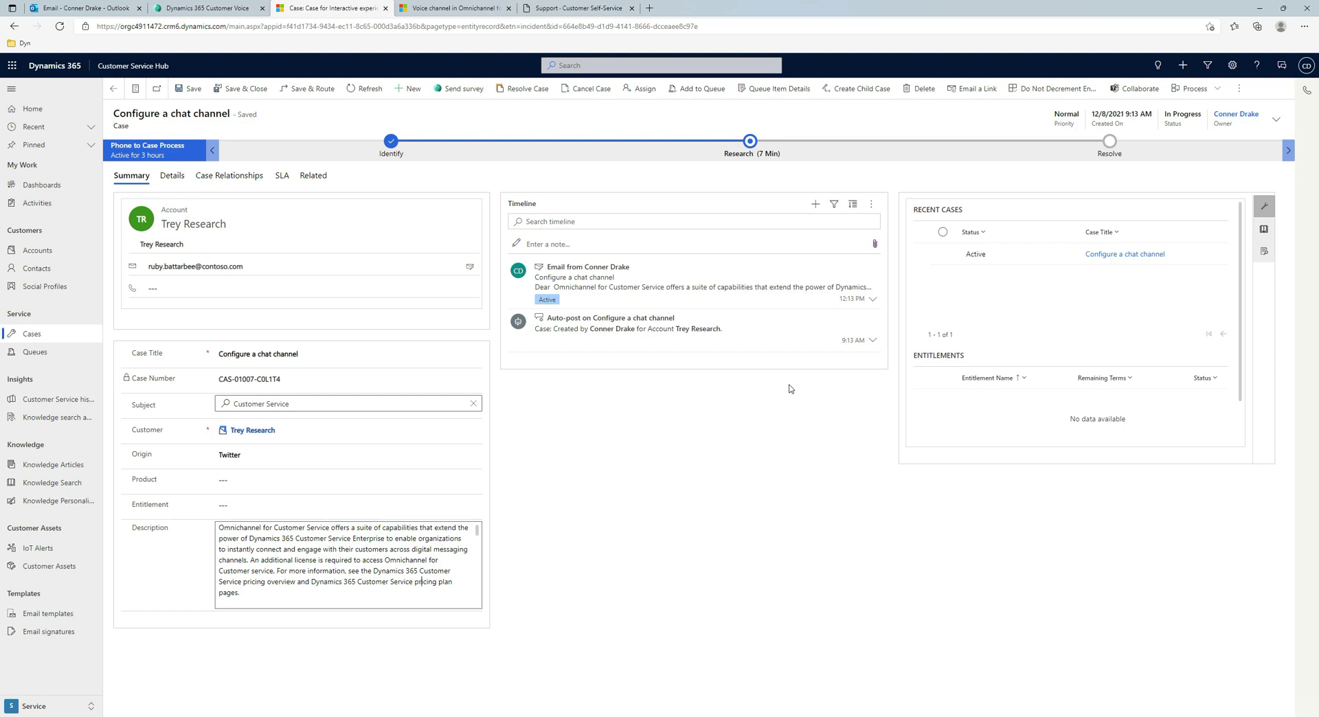
click(1240, 90)
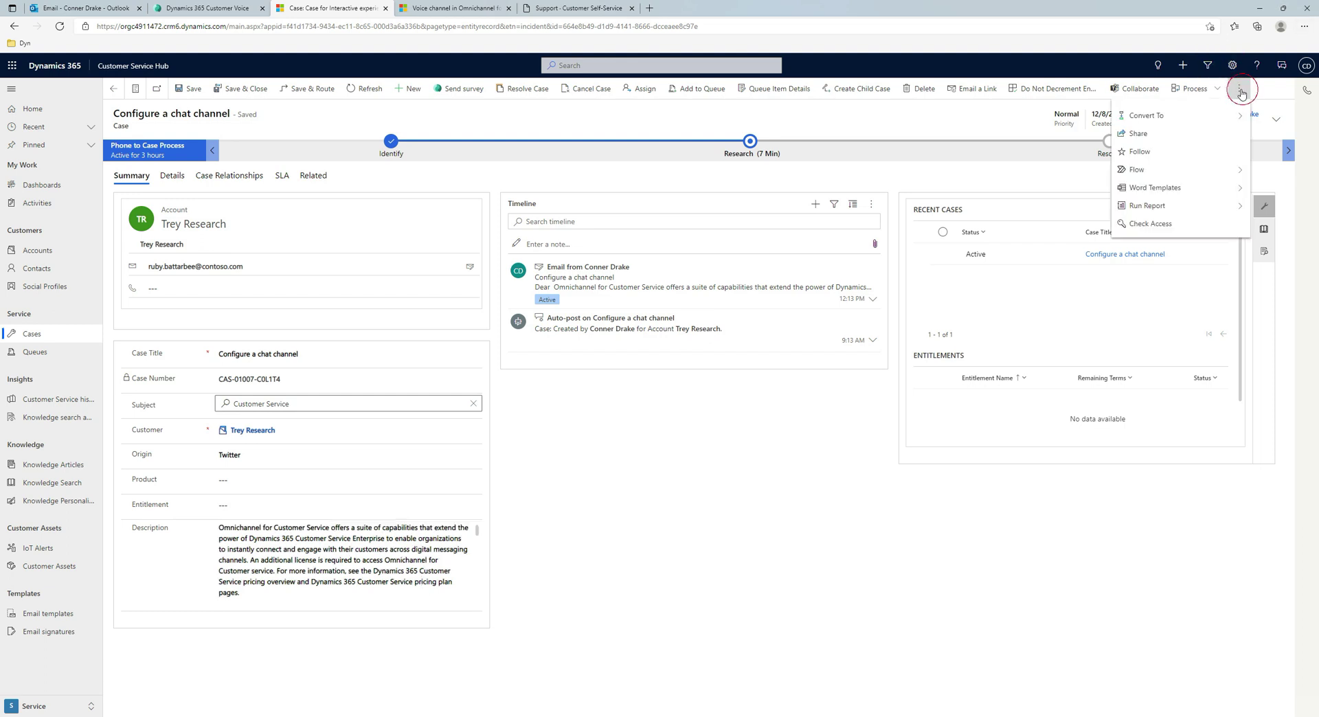
click(1207, 116)
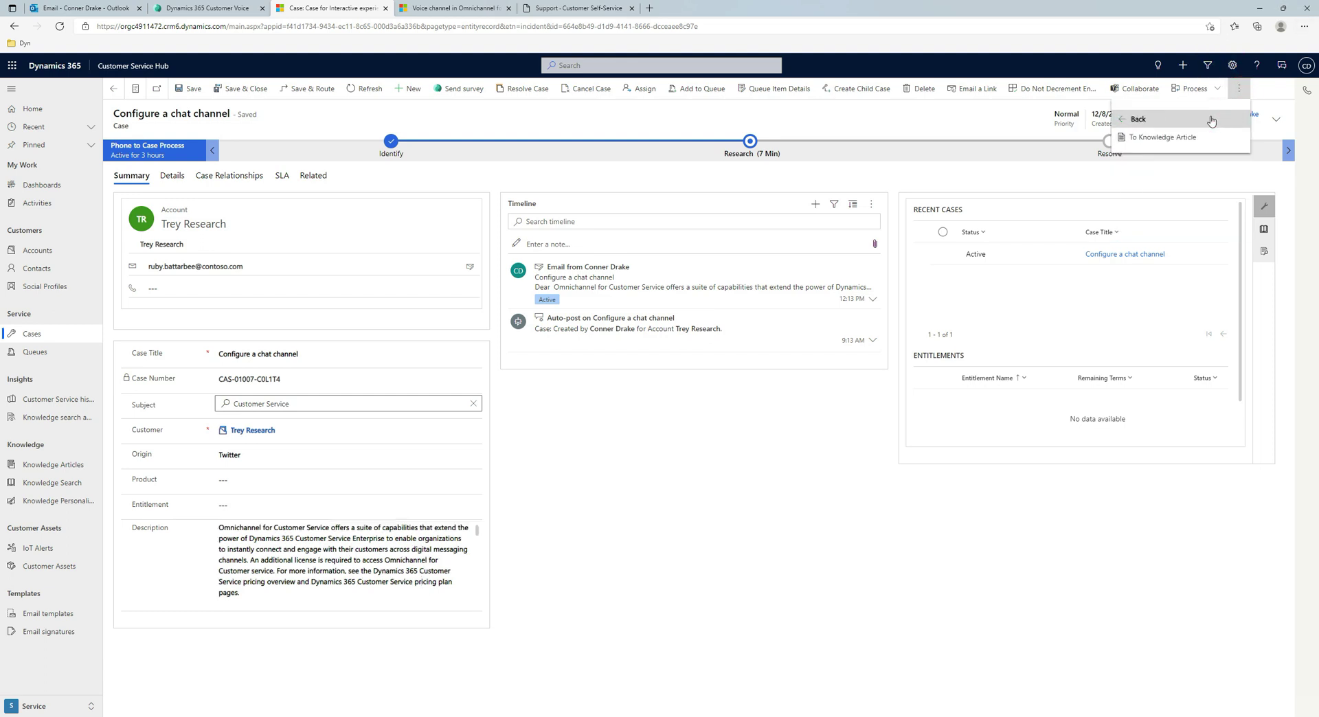
click(1169, 139)
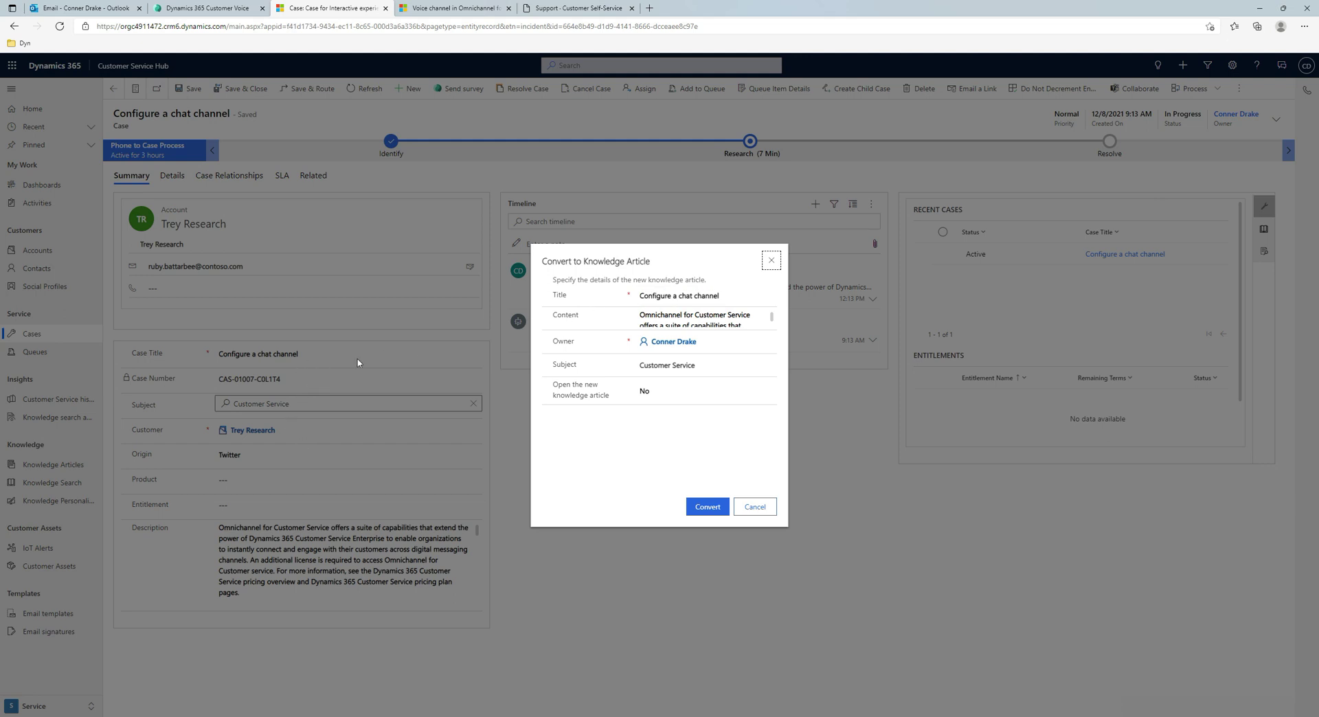
click(641, 295)
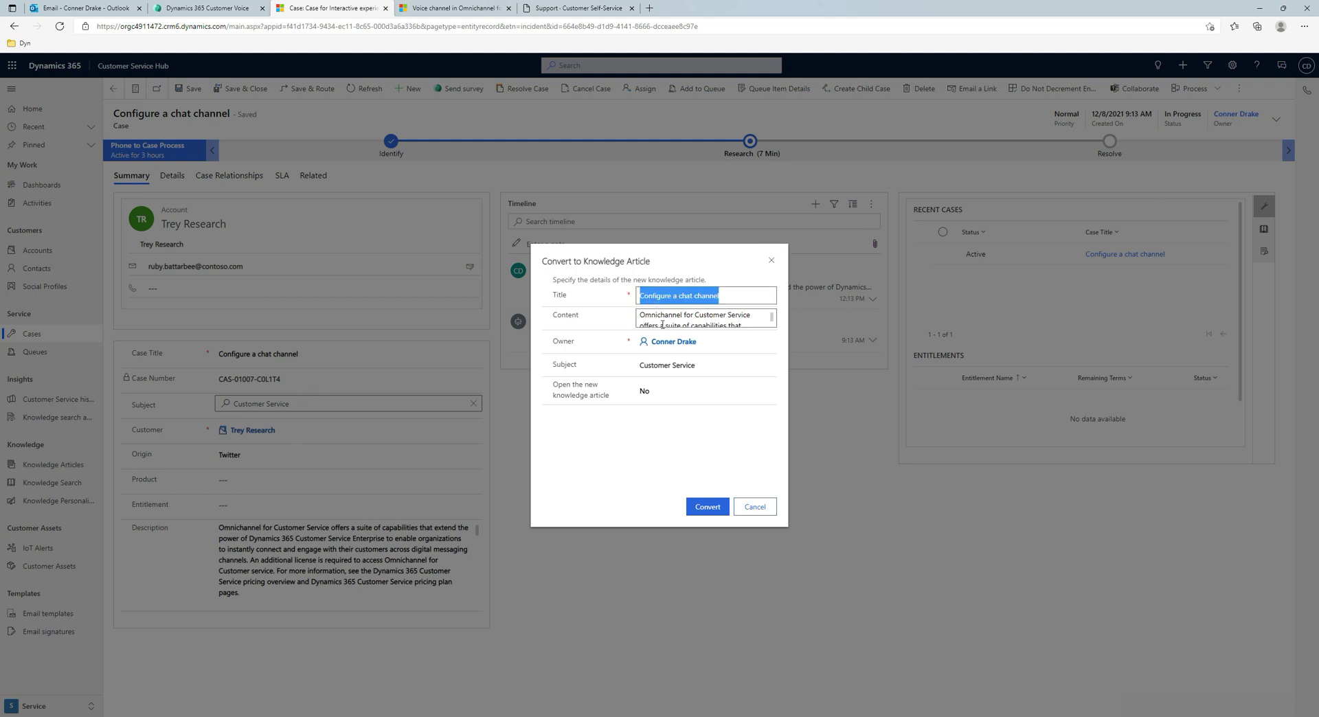
click(668, 316)
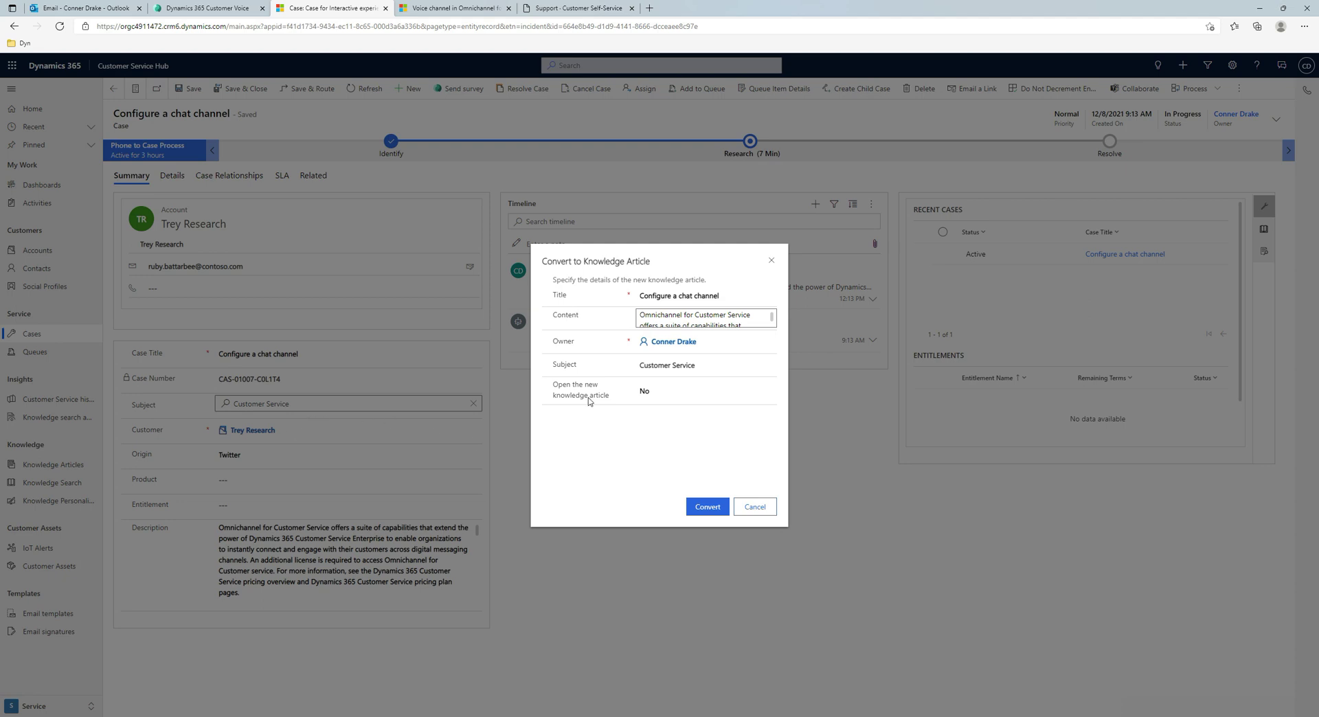
Try the Dynamics and Knowledgebase subjects for the new knowledge article, ending on Customer Service
click(768, 370)
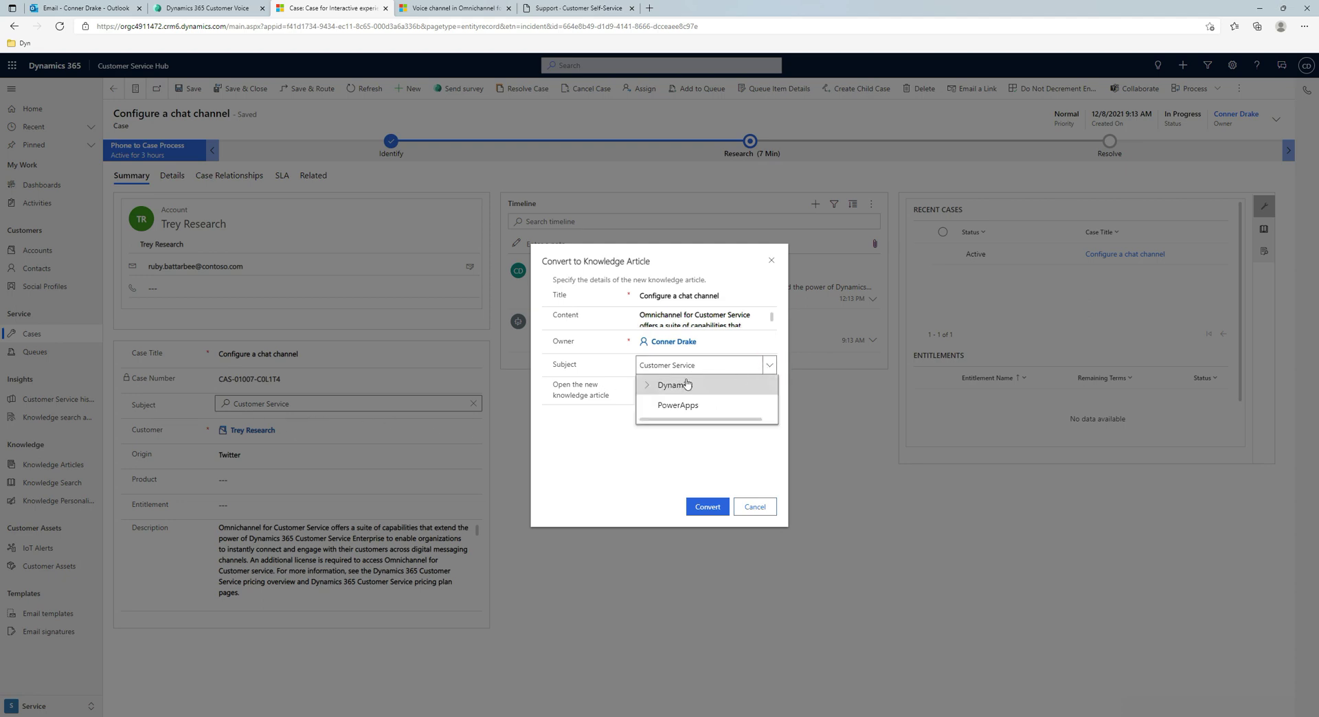
click(650, 399)
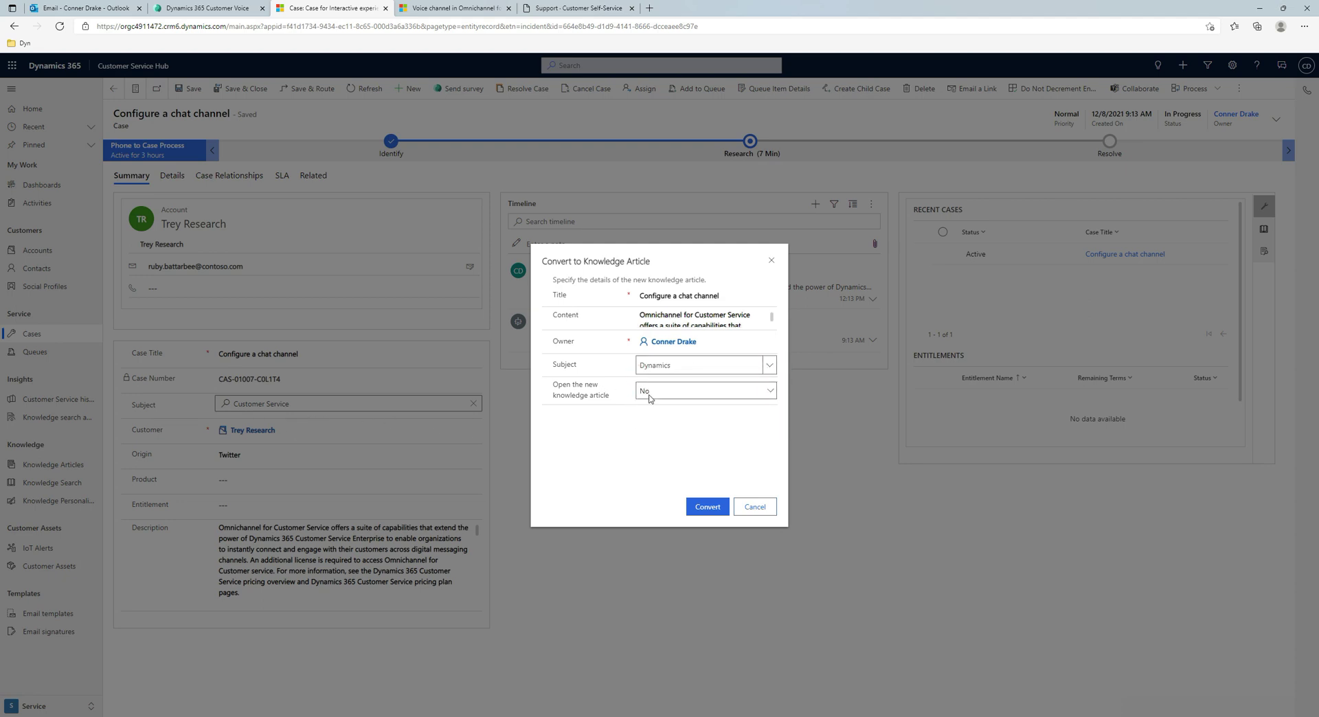
click(768, 366)
click(653, 387)
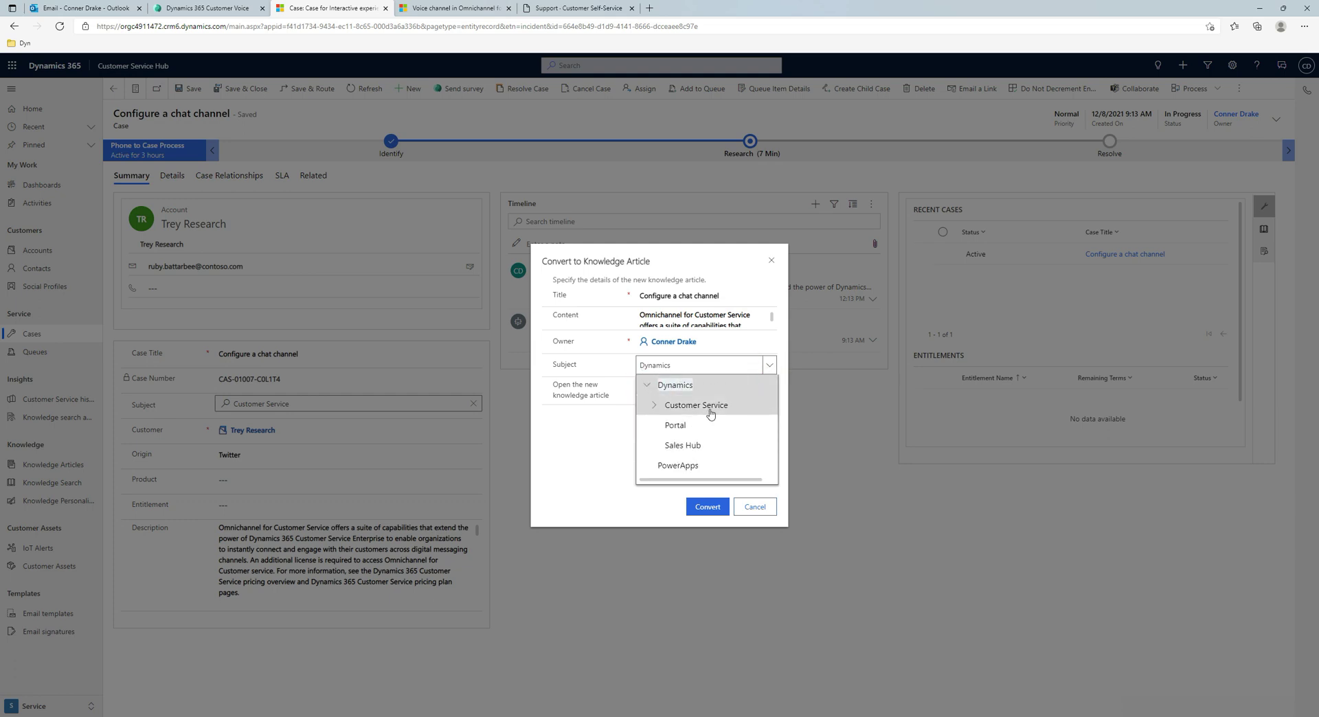
click(654, 405)
click(696, 430)
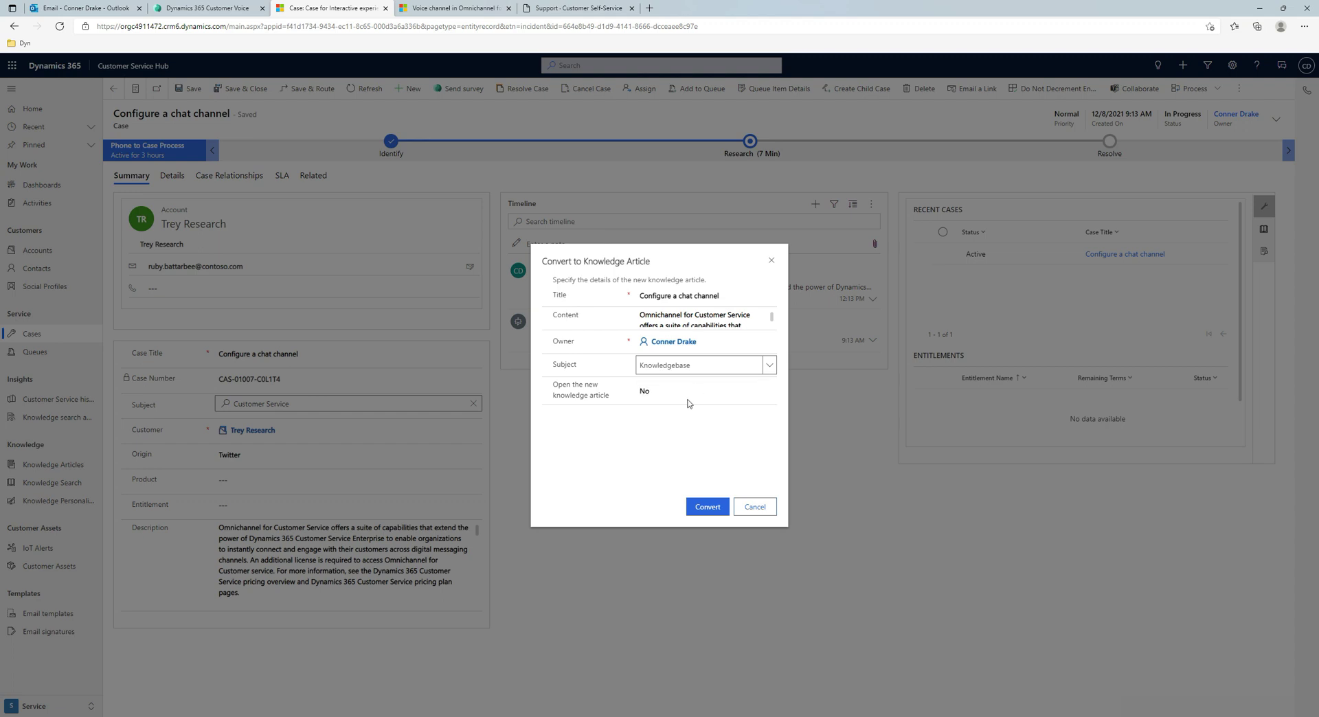
click(768, 366)
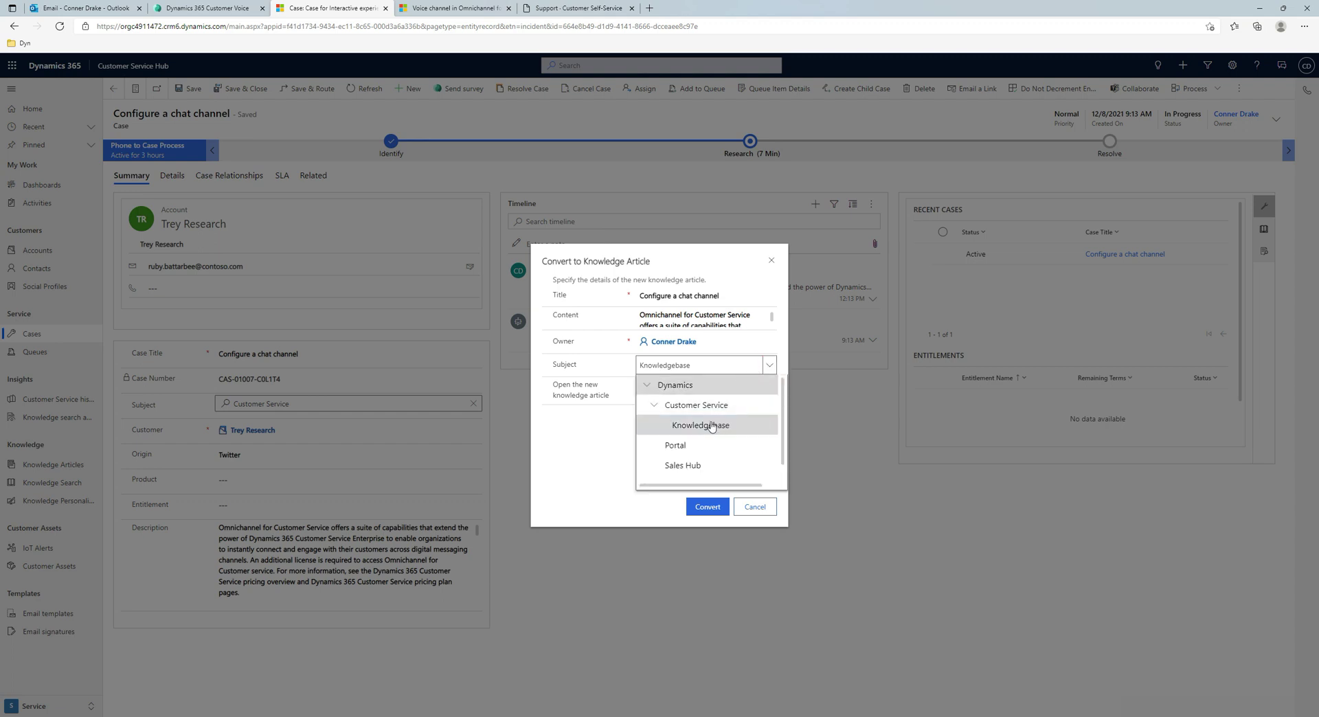
click(698, 406)
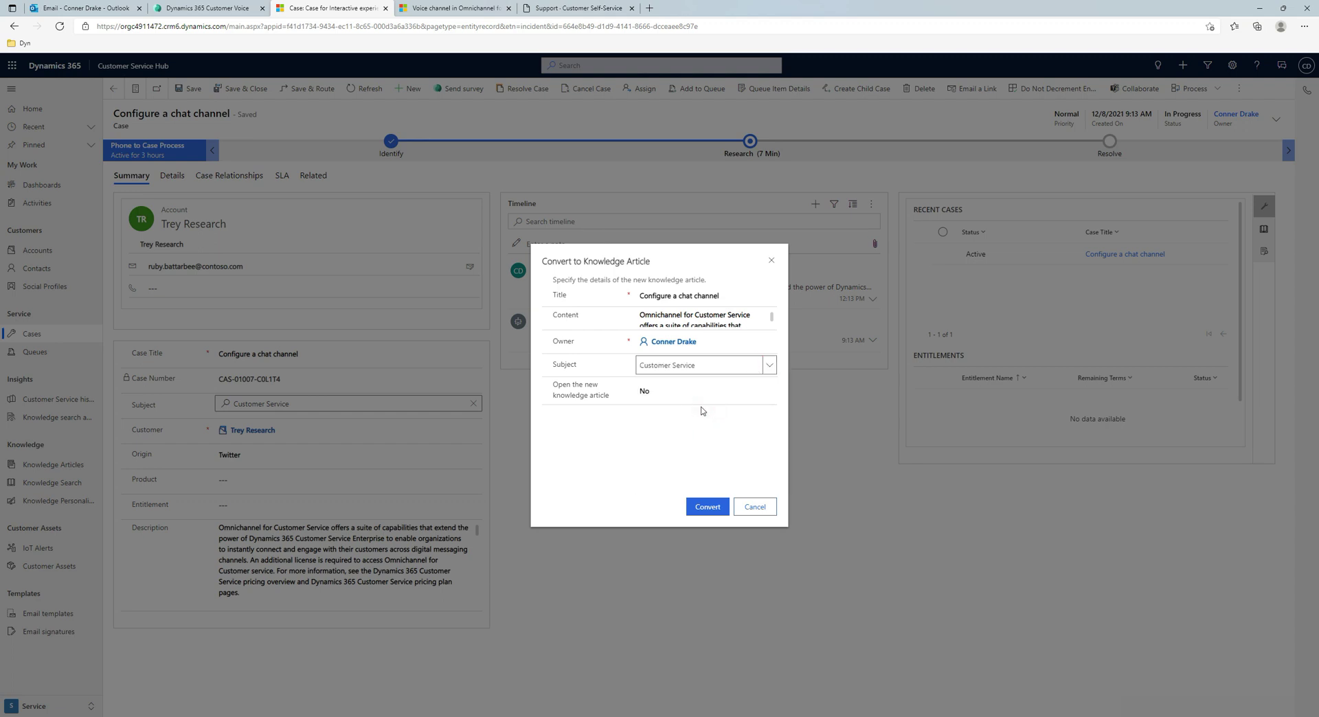
Set Open the new knowledge article to Yes and convert the case
click(651, 395)
click(653, 427)
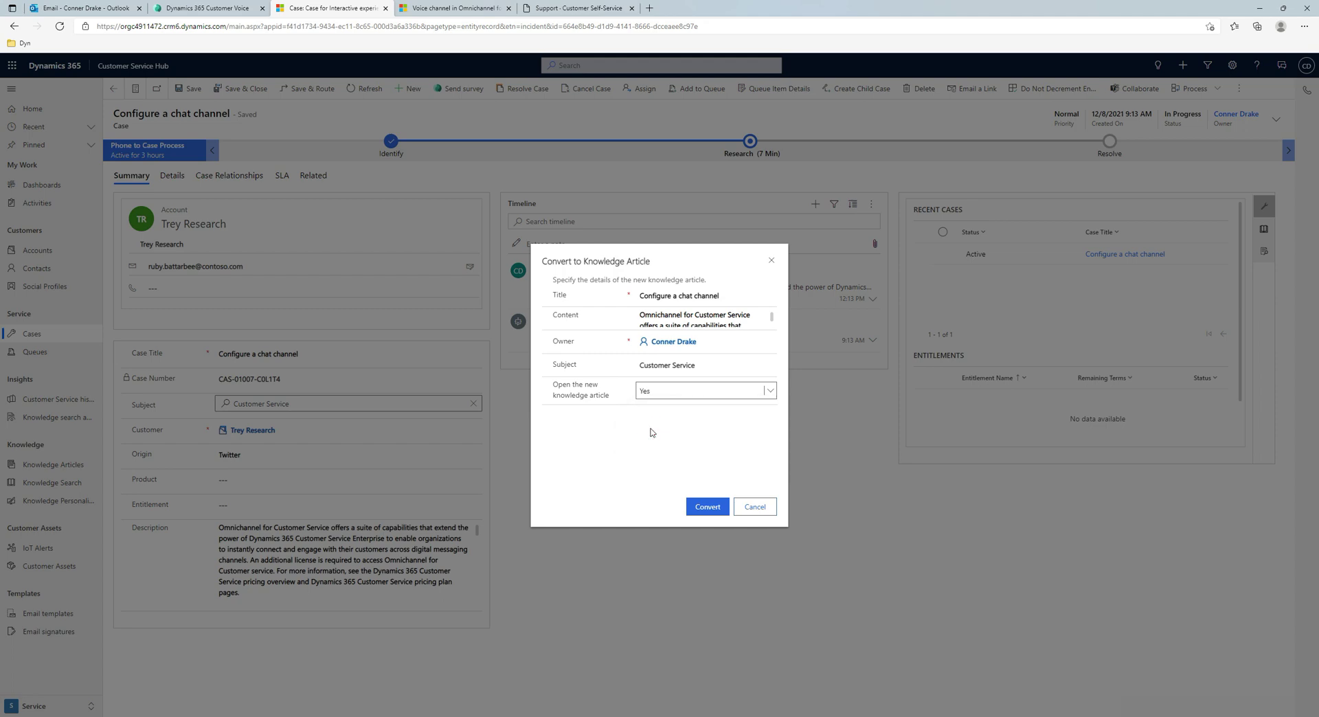
click(707, 513)
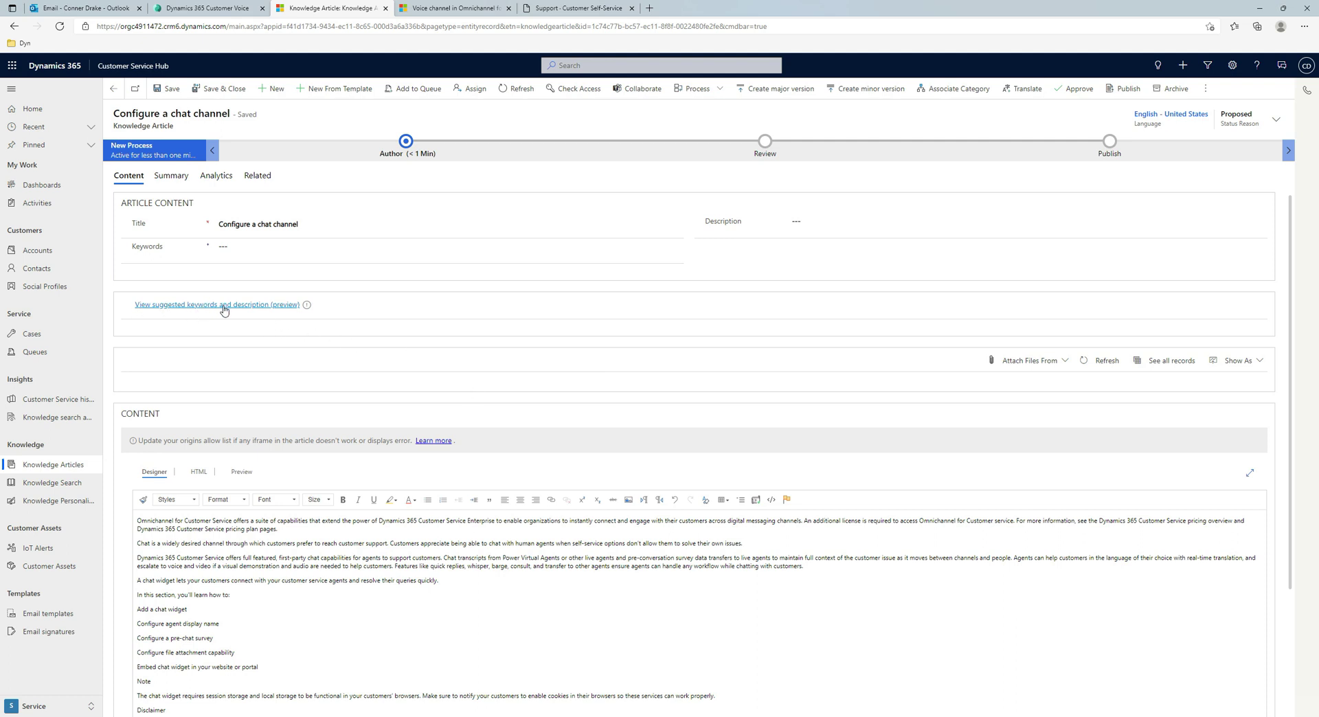
Insert the suggested description for the article and shorten it to end at "digital messaging"
click(275, 306)
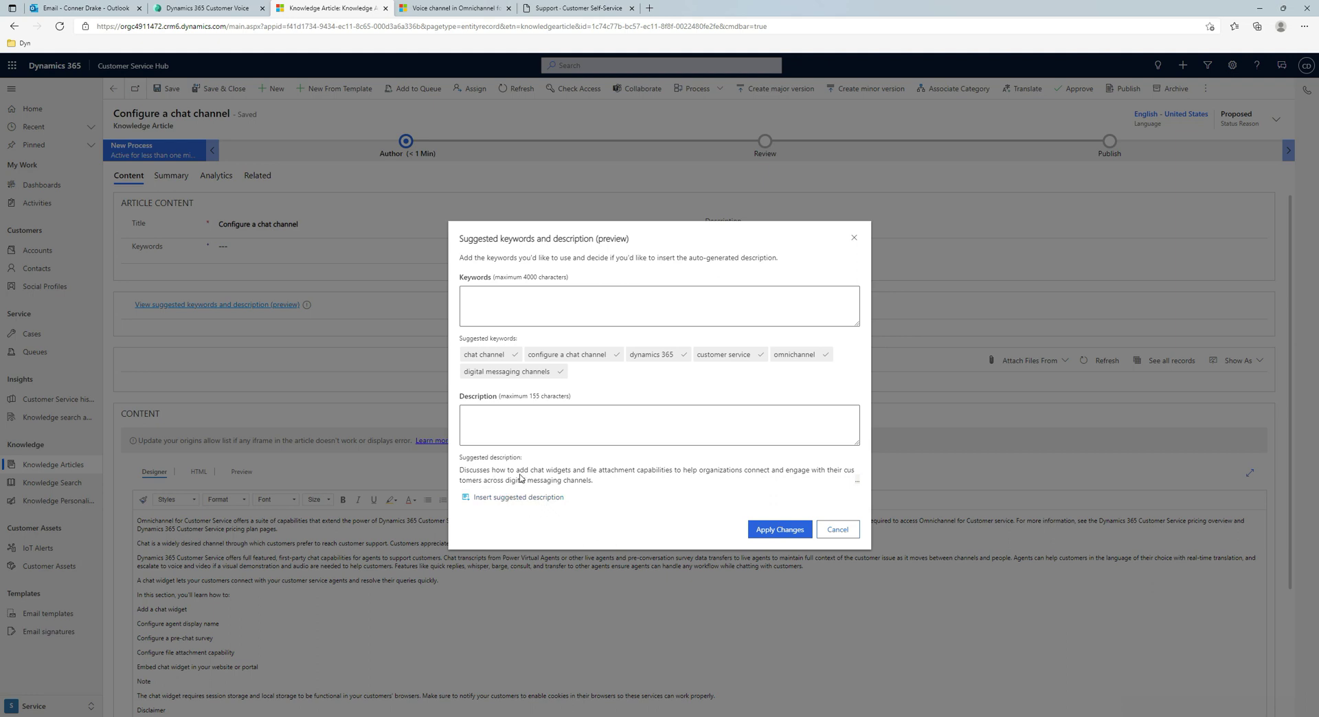
click(489, 498)
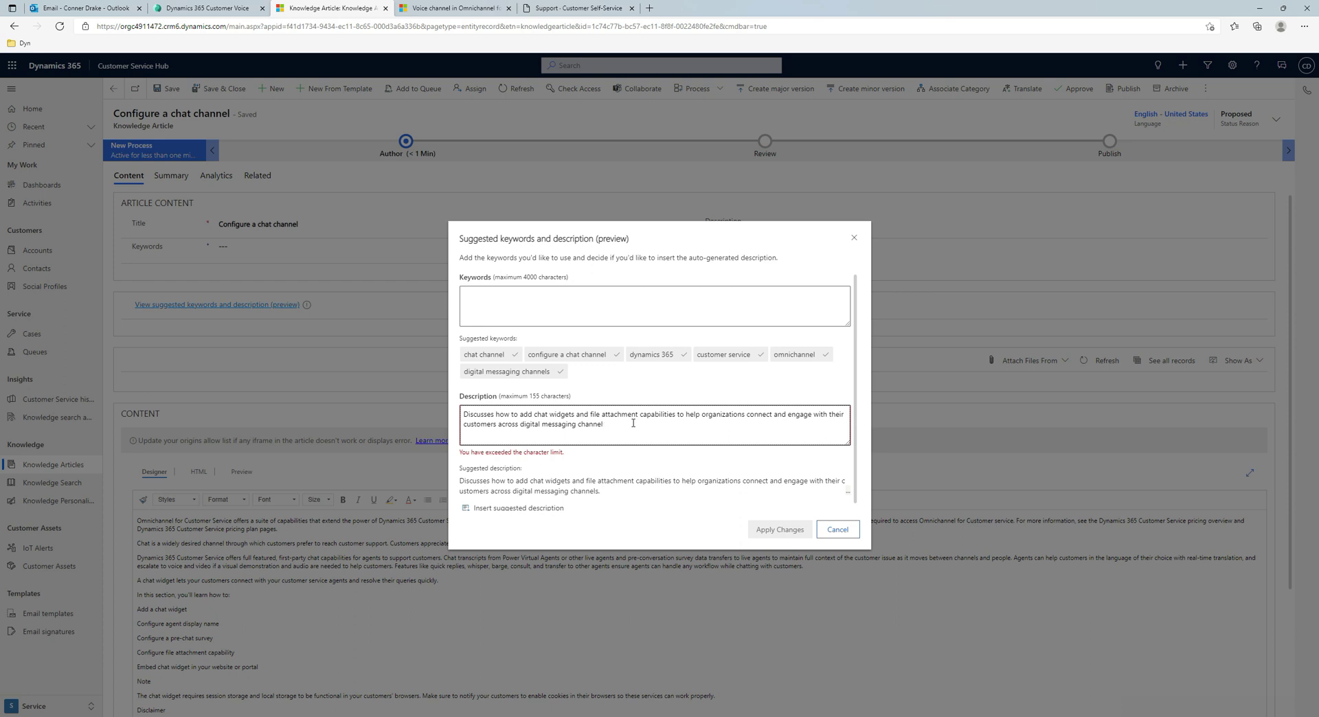
key(BackSpace)
key(BackSpace)
key(BackSpace)
key(BackSpace)
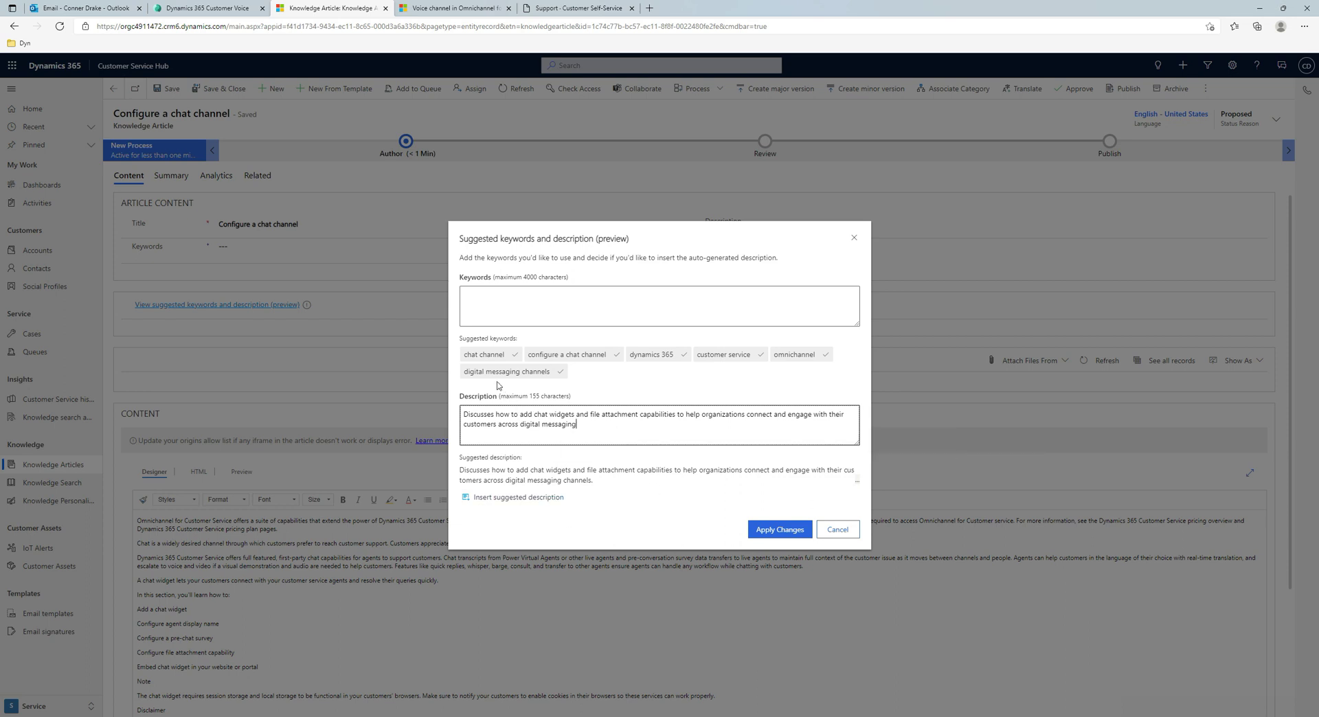
Add the suggested keywords chat channel, configure a chat channel, dynamics 365 and customer service, and apply the changes to the article
click(486, 354)
click(490, 357)
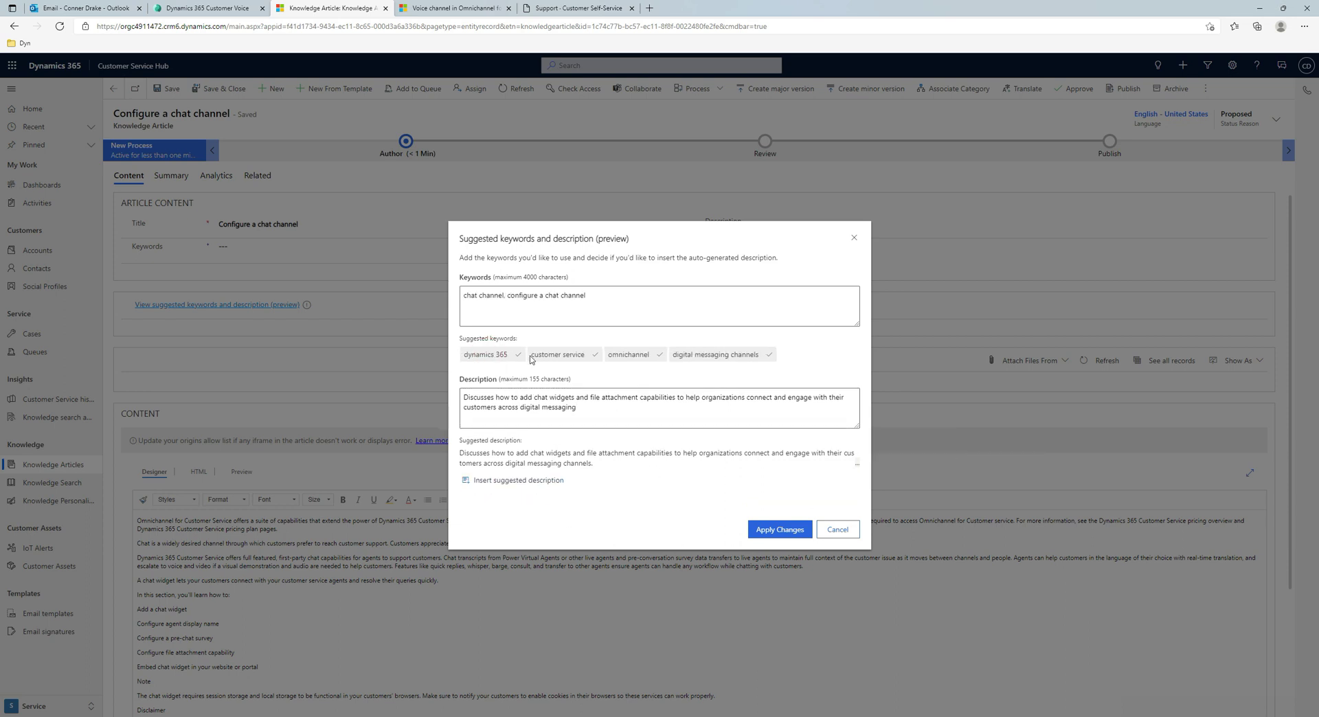
click(487, 355)
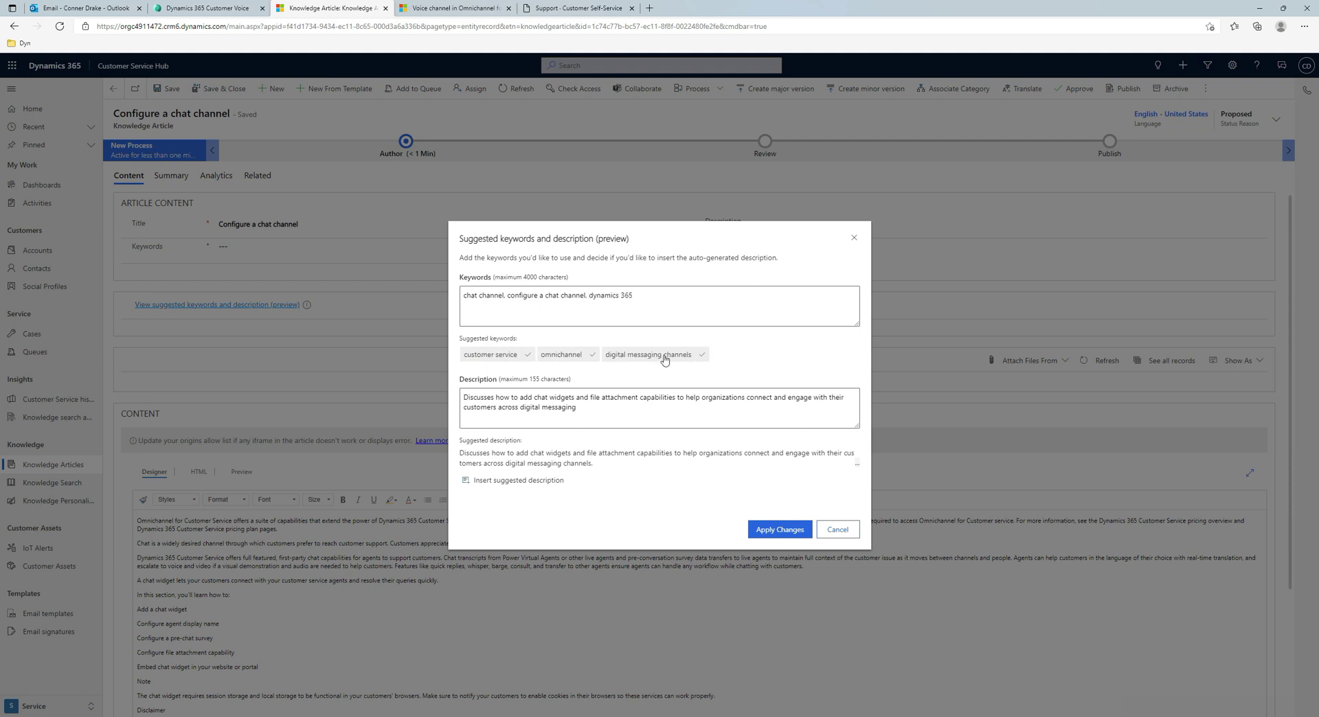
click(502, 357)
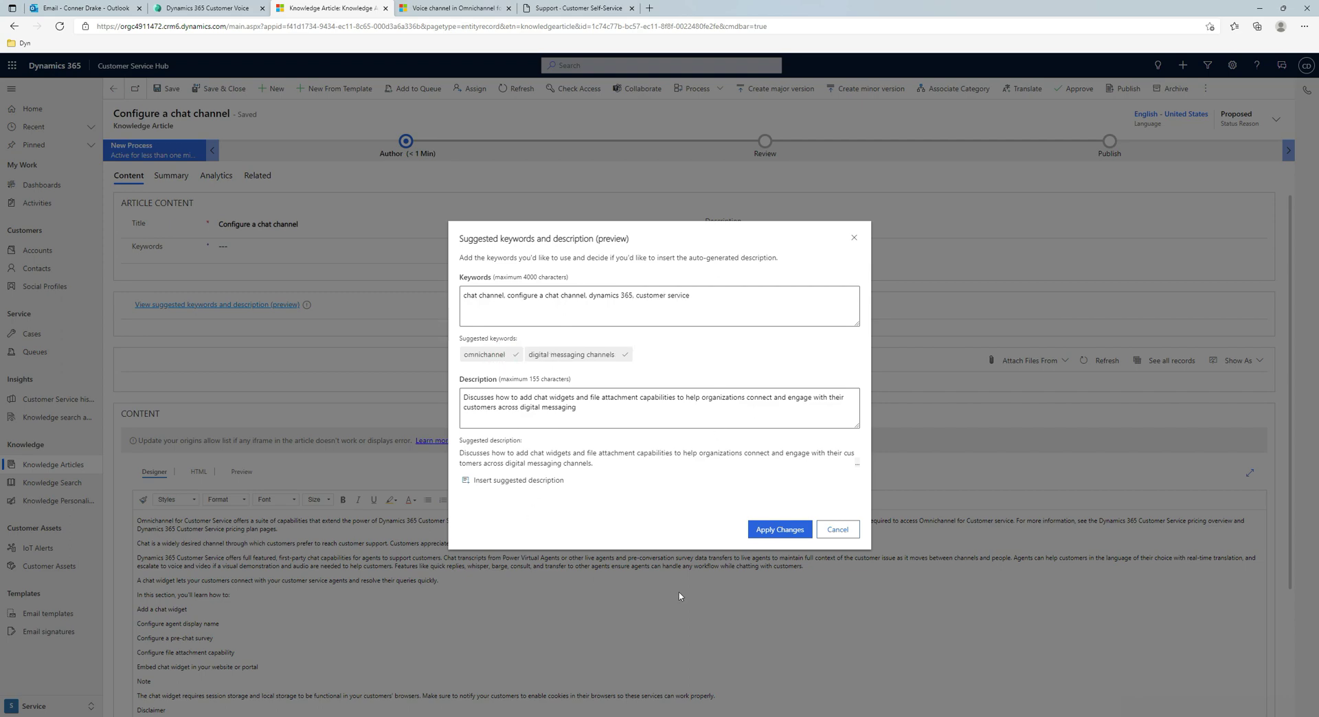
click(766, 530)
drag(506, 250, 176, 255)
drag(821, 223, 917, 270)
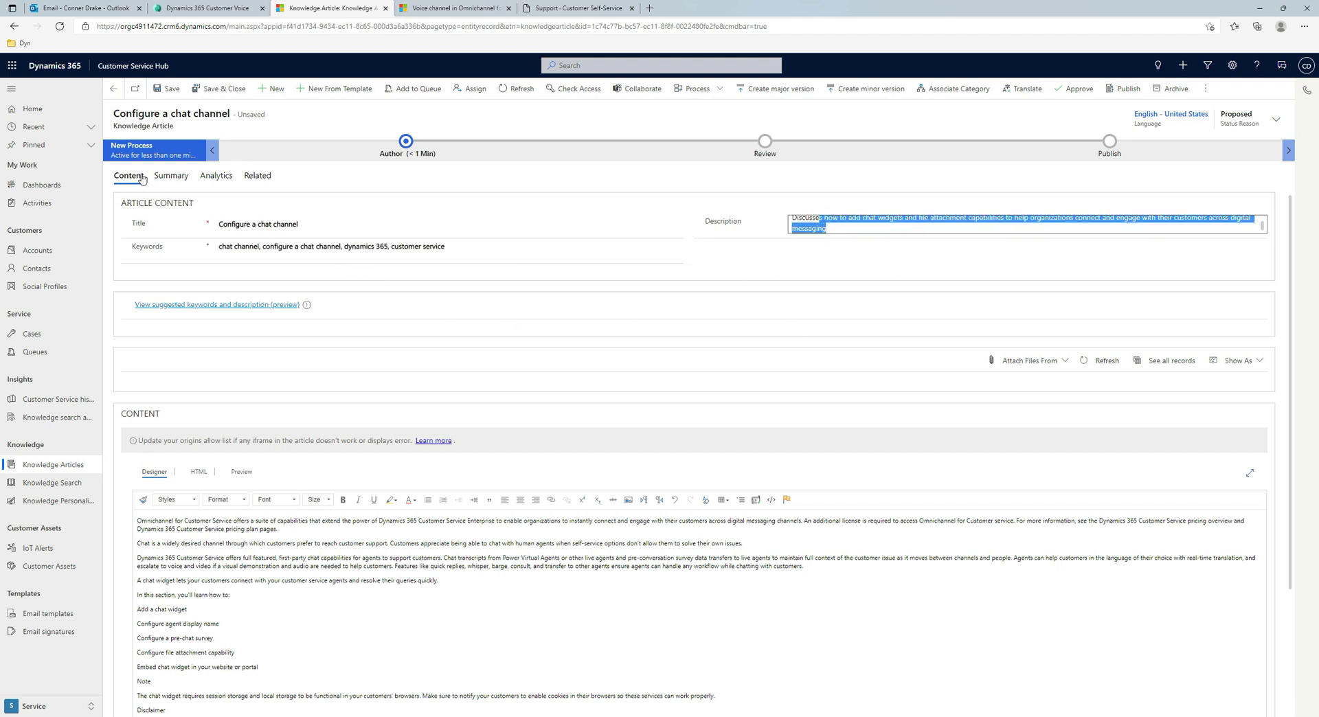
Review the Internal and Status Reason options in the article's basic settings and save the article
click(187, 179)
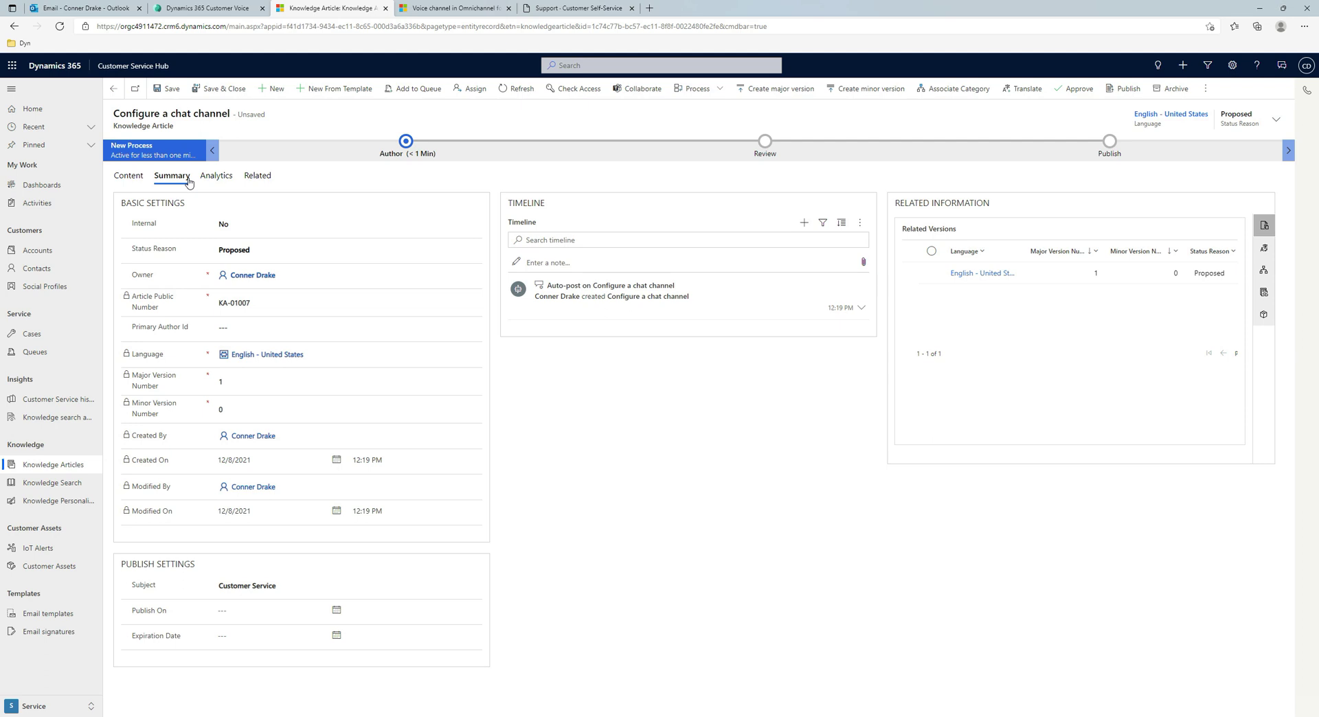
click(235, 224)
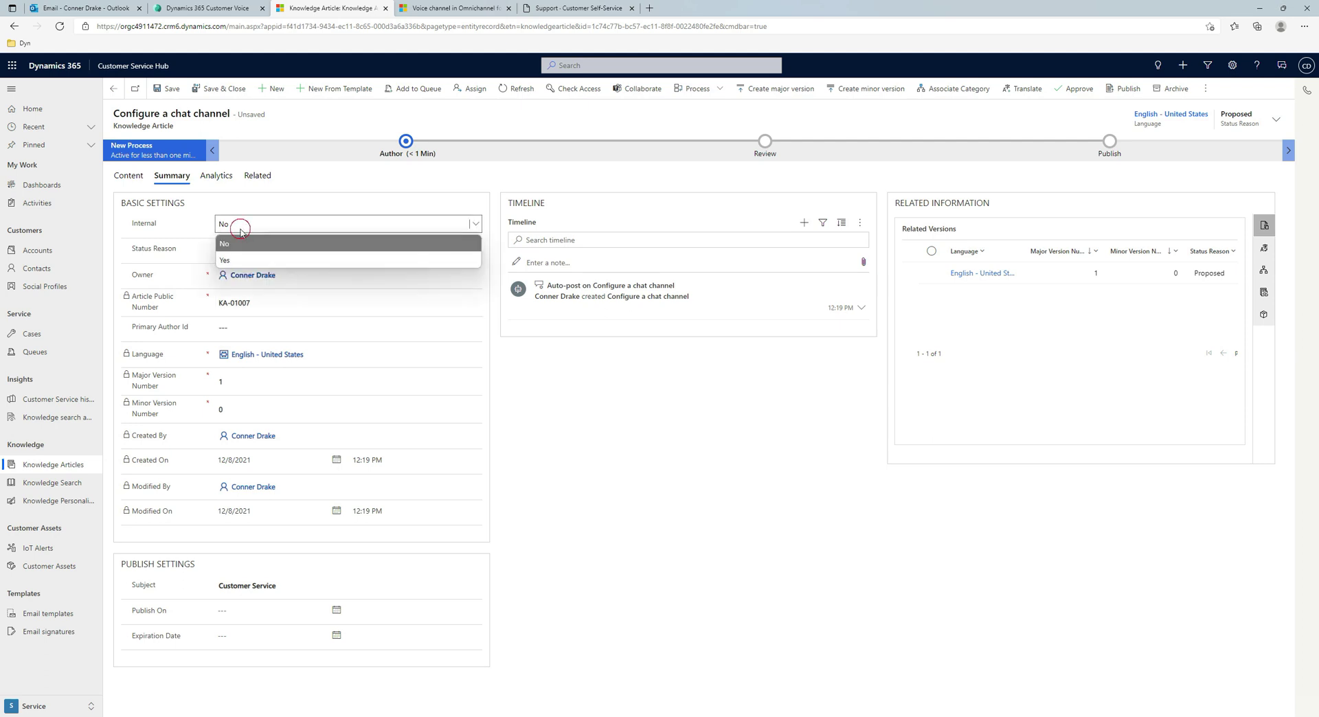
click(250, 250)
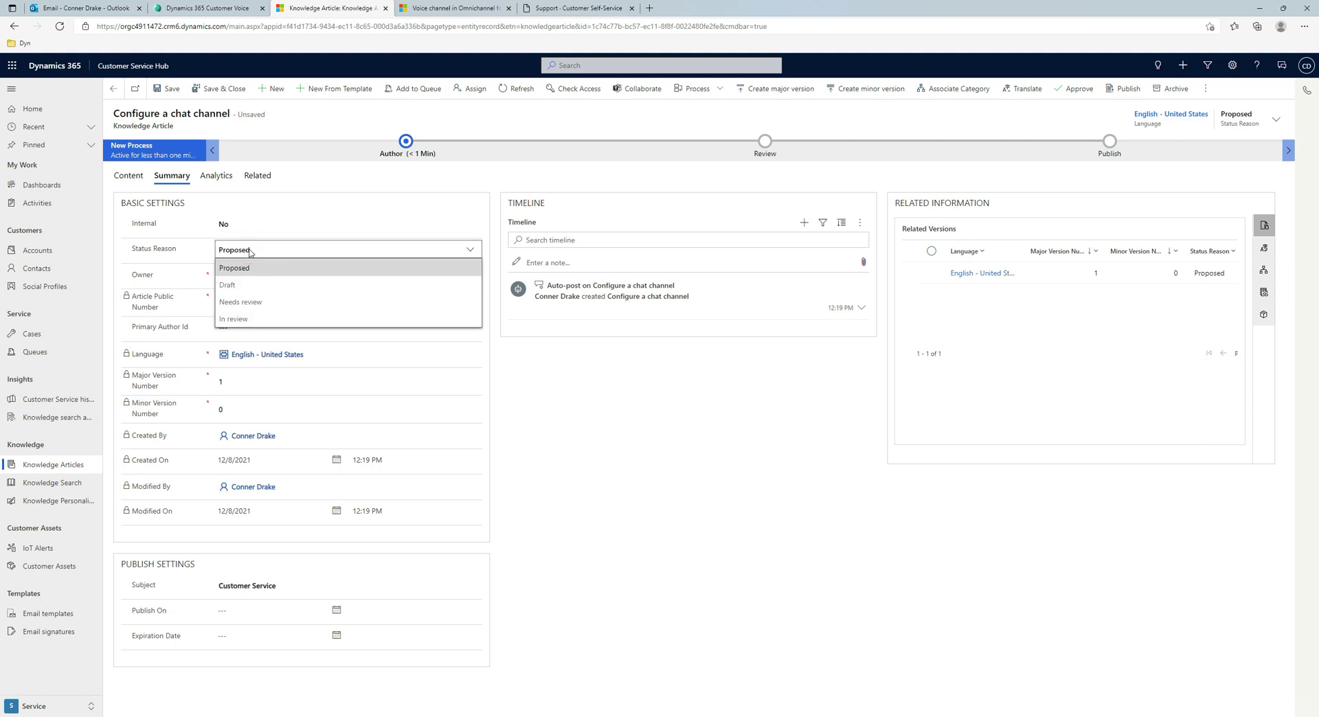
click(182, 248)
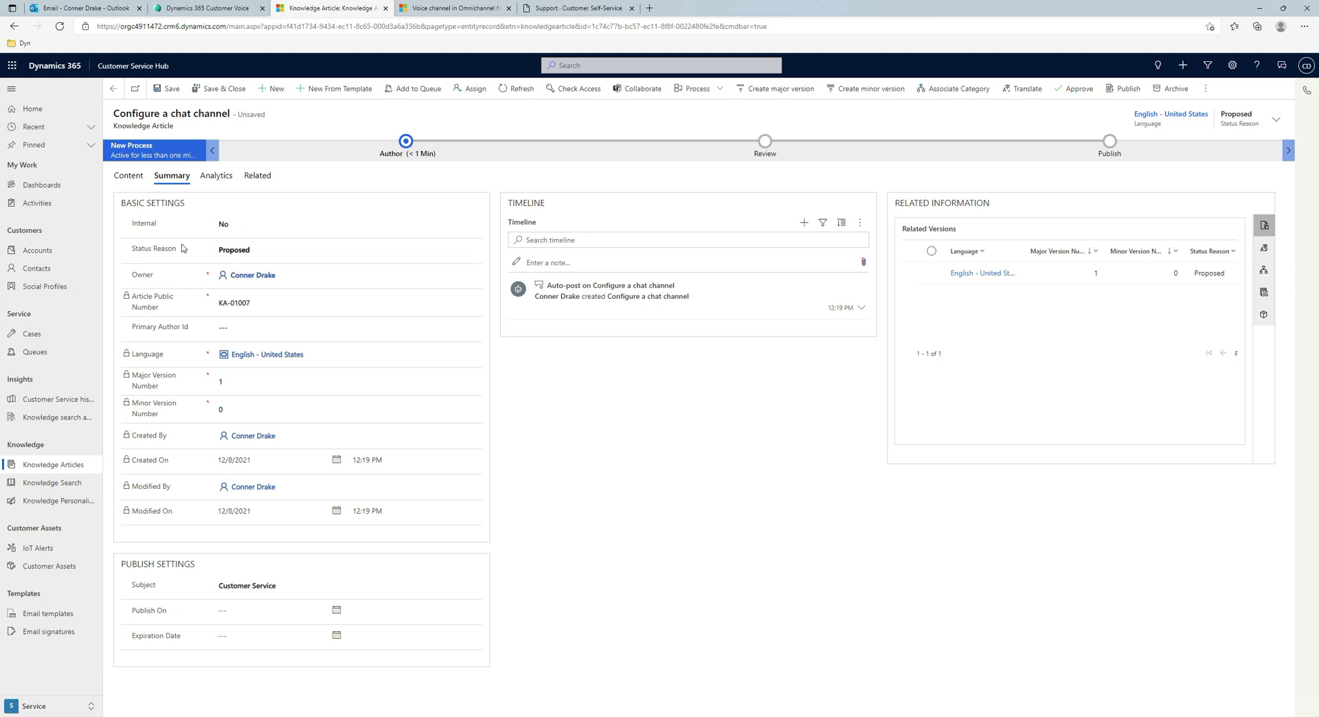
key(ctrl+s)
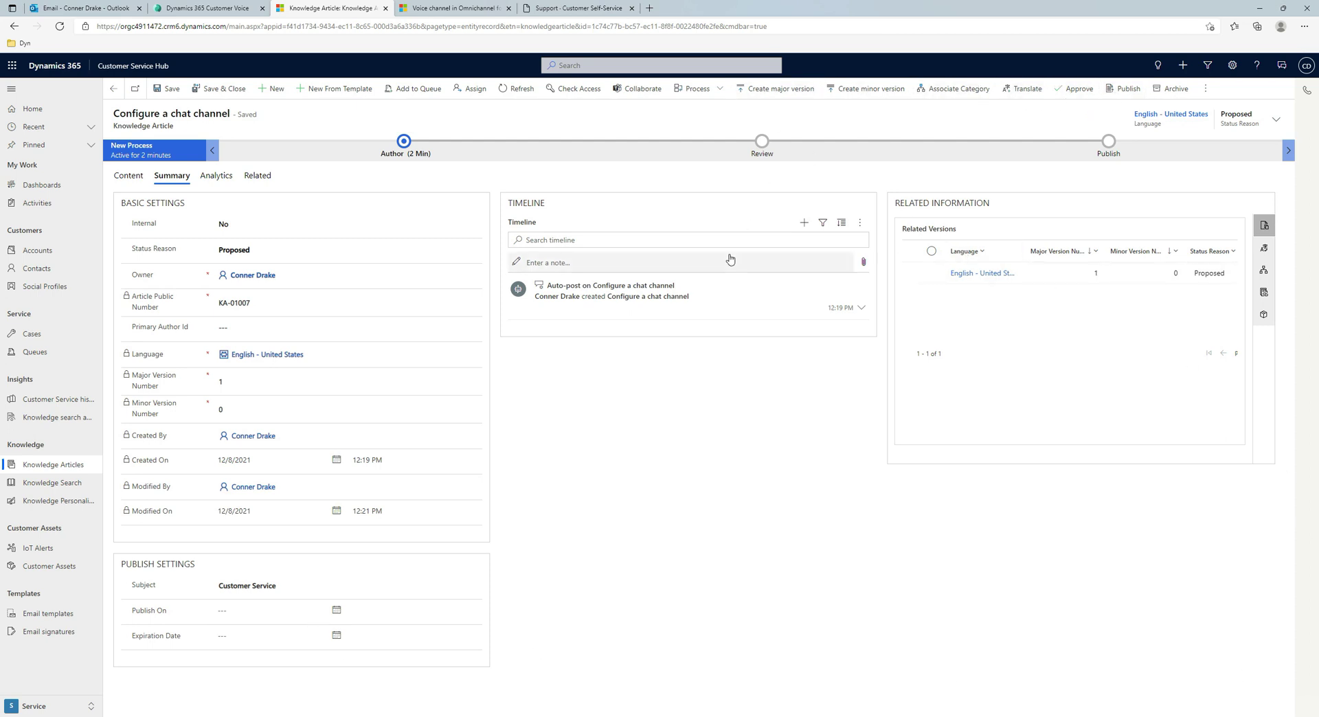
Go to the knowledge articles list and create a new article from the Dynamics template
key(alt+Left)
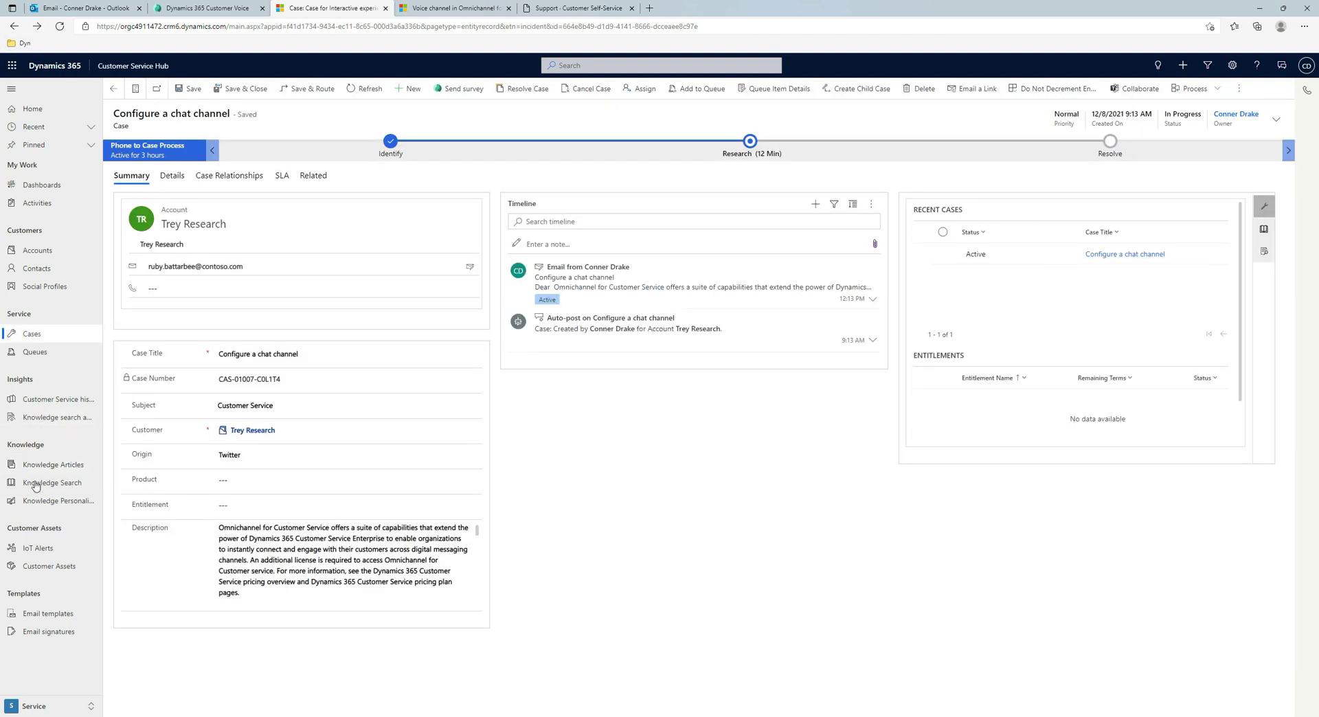
click(48, 467)
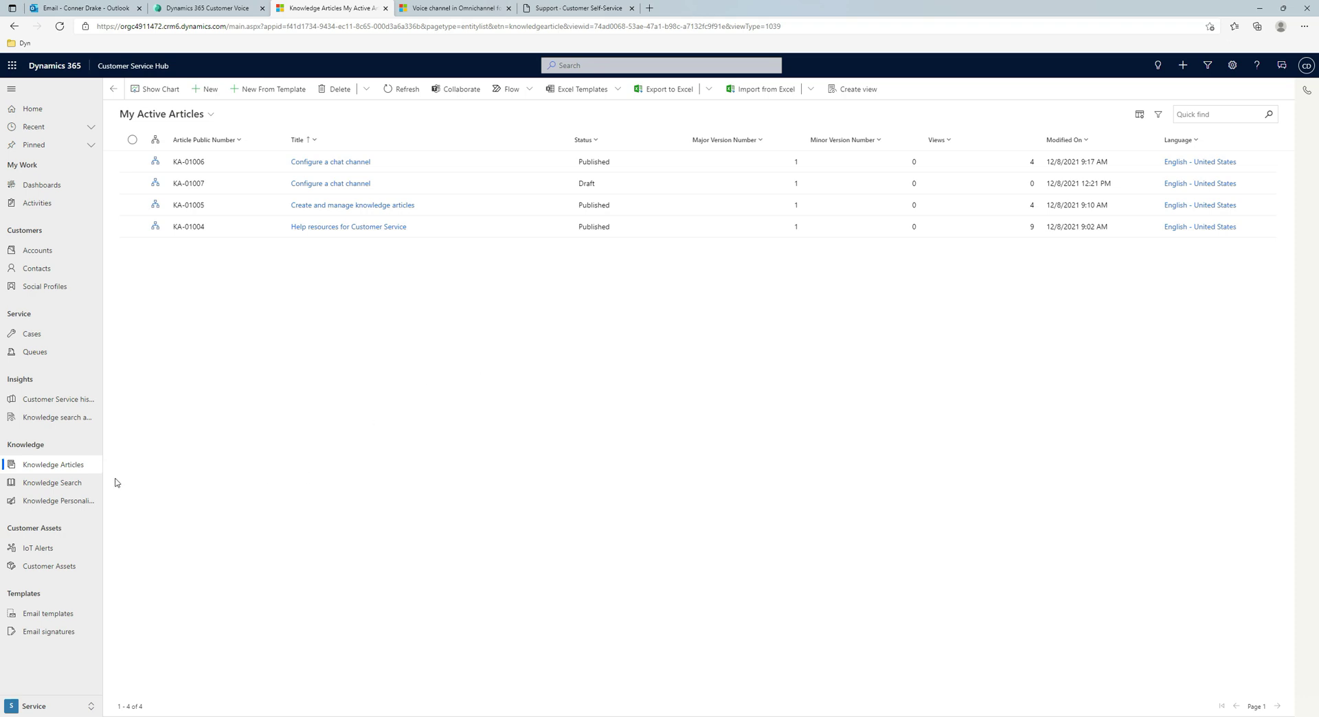
click(263, 94)
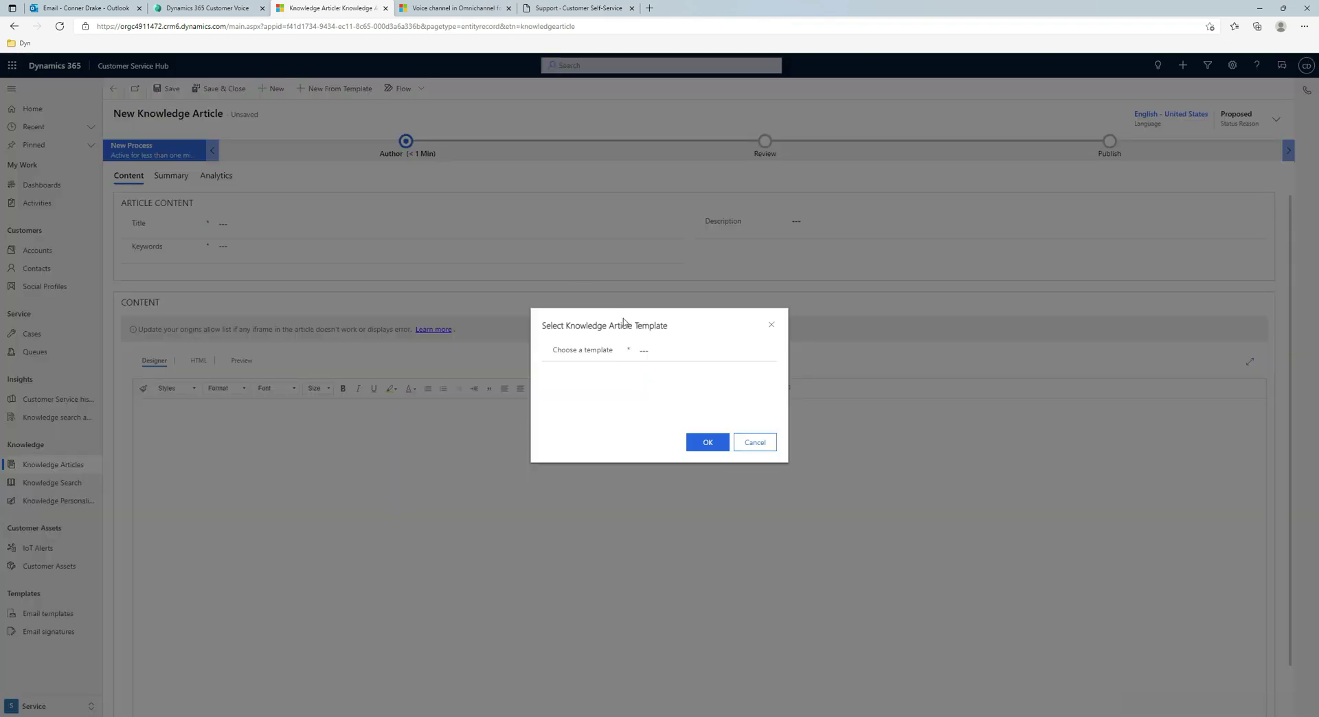
click(694, 355)
click(768, 350)
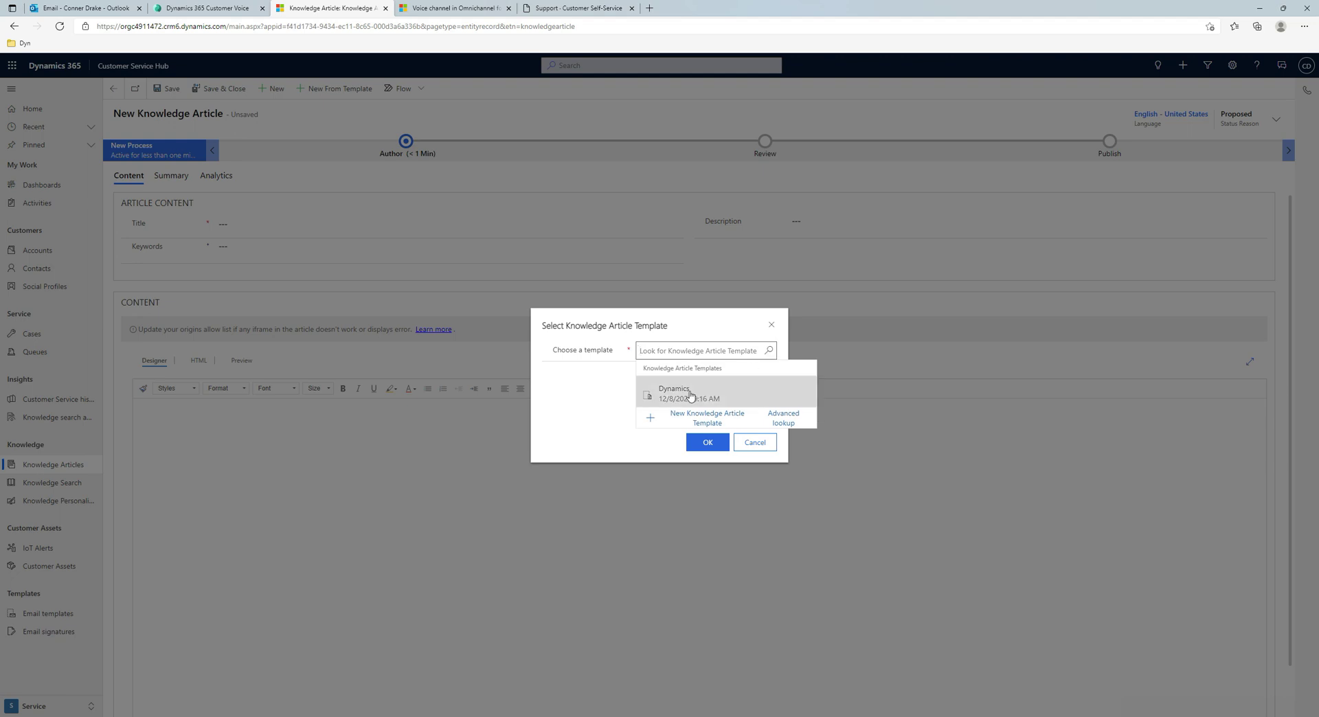
click(690, 395)
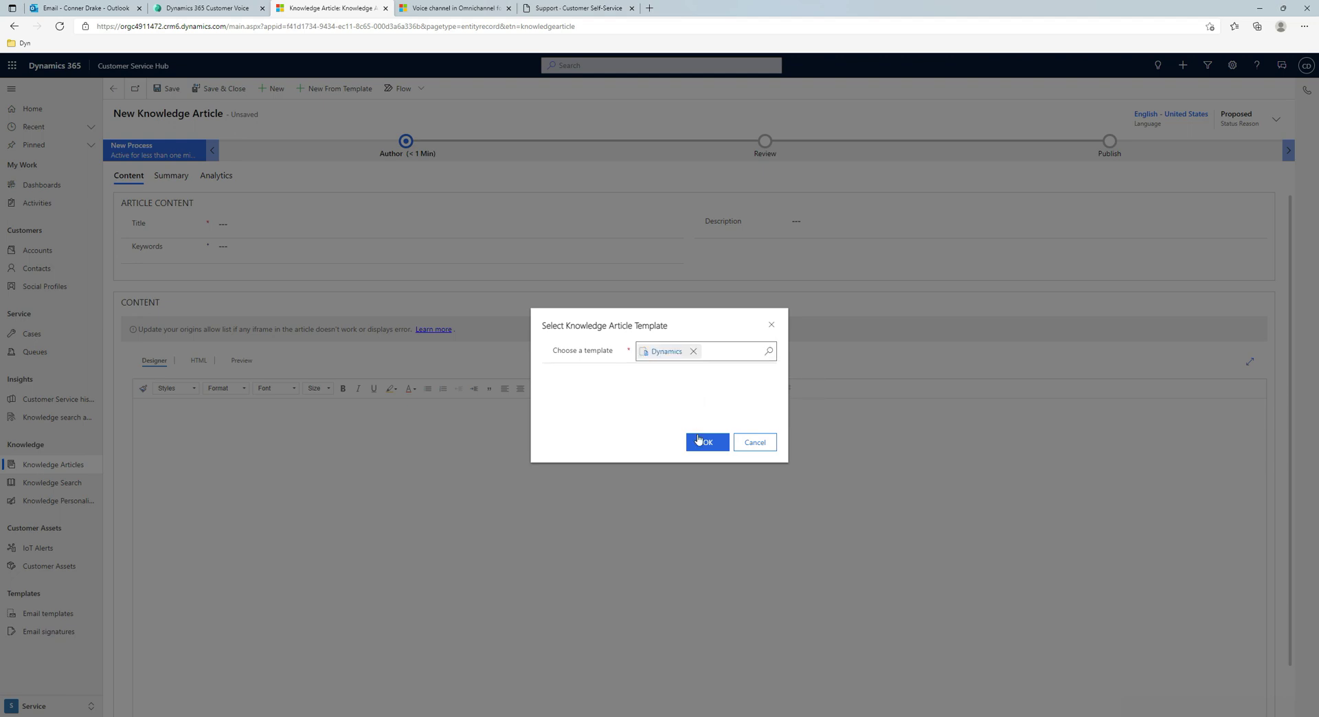
click(699, 441)
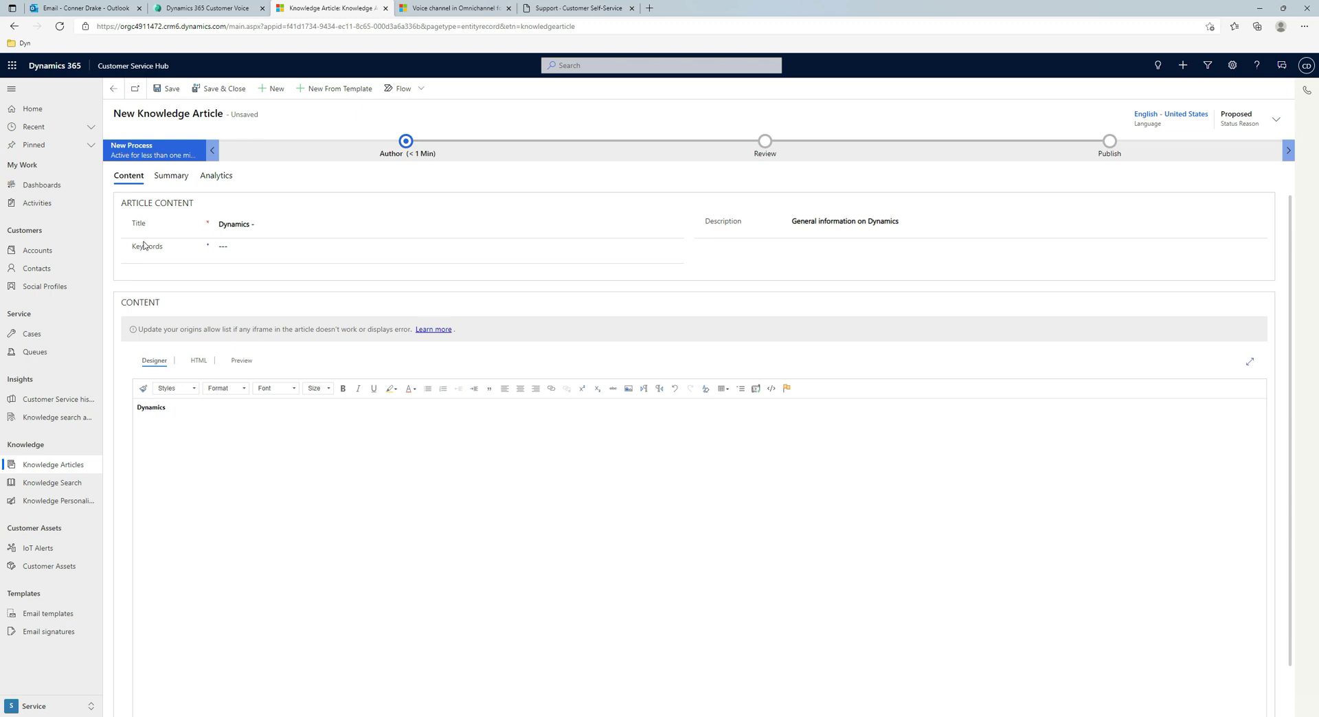
drag(266, 224, 192, 224)
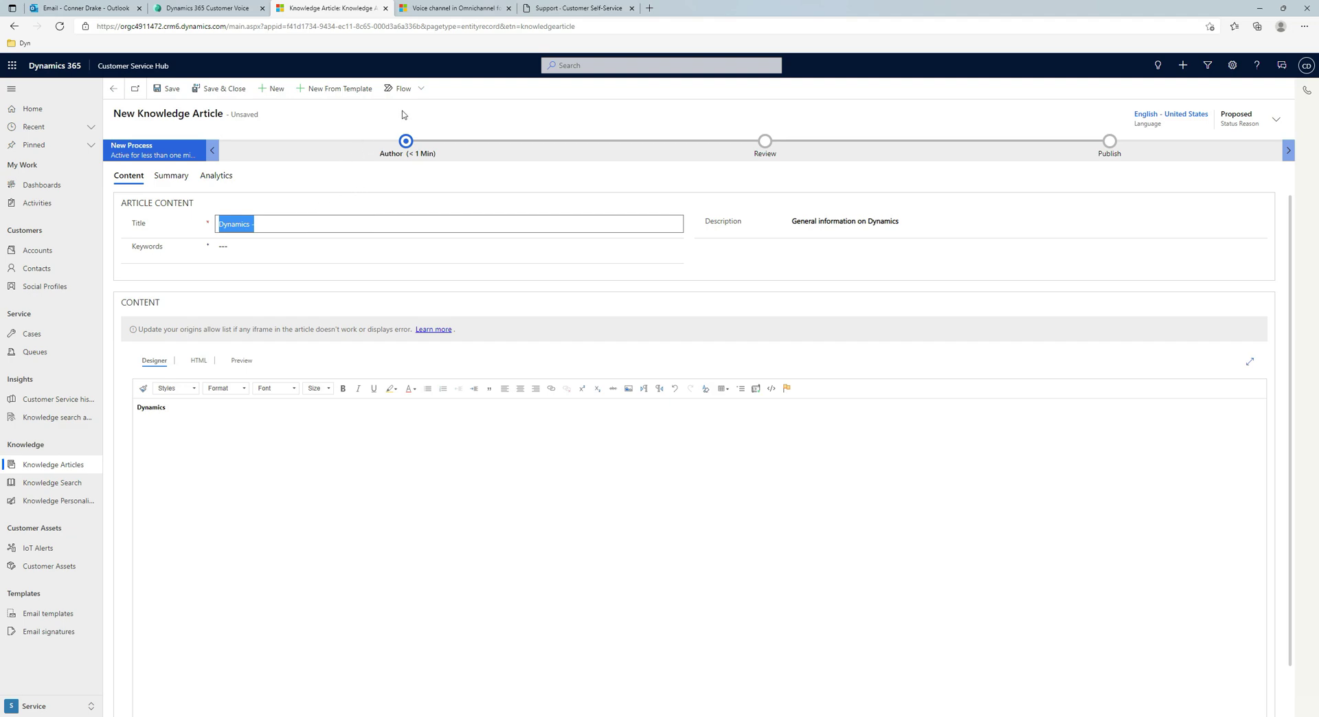
Switch to the Microsoft Docs tab, skim the voice channel introduction and return to the Customer Service help resources page
click(453, 8)
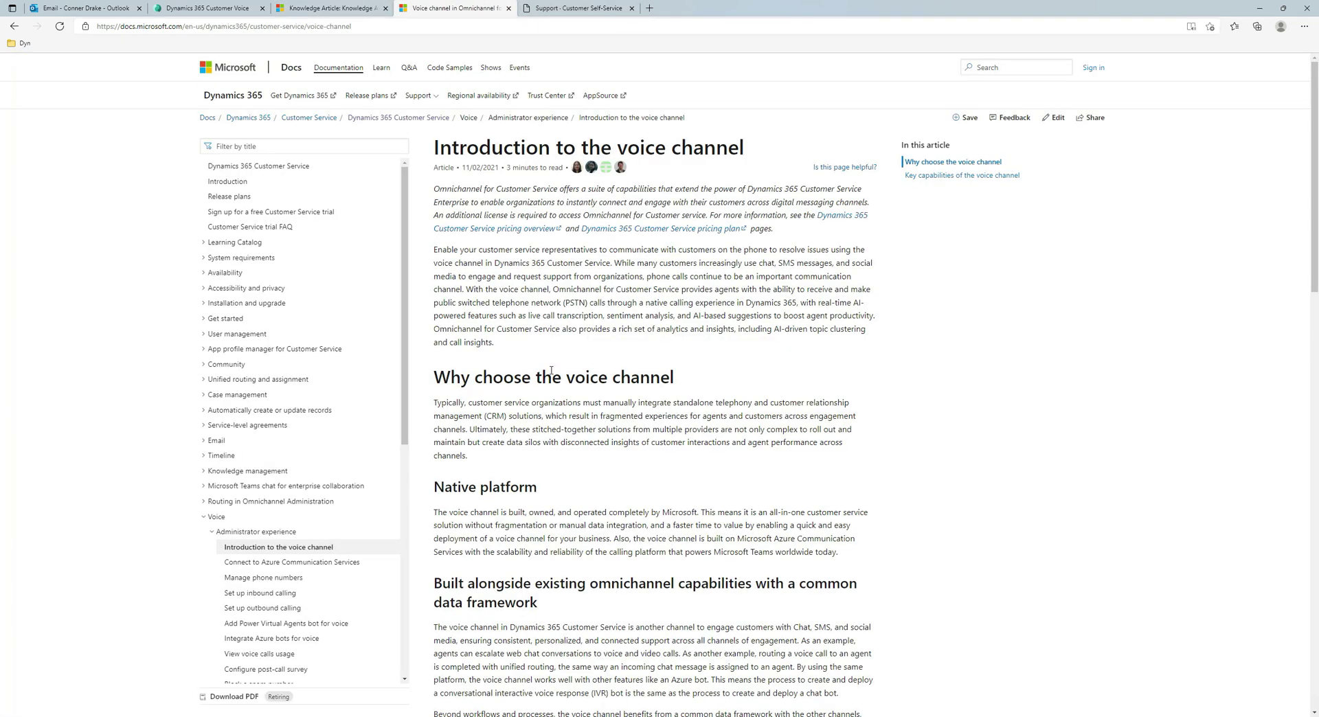
scroll(653, 385, down, 4)
scroll(652, 385, down, 2)
scroll(783, 699, up, 9)
key(alt+Left)
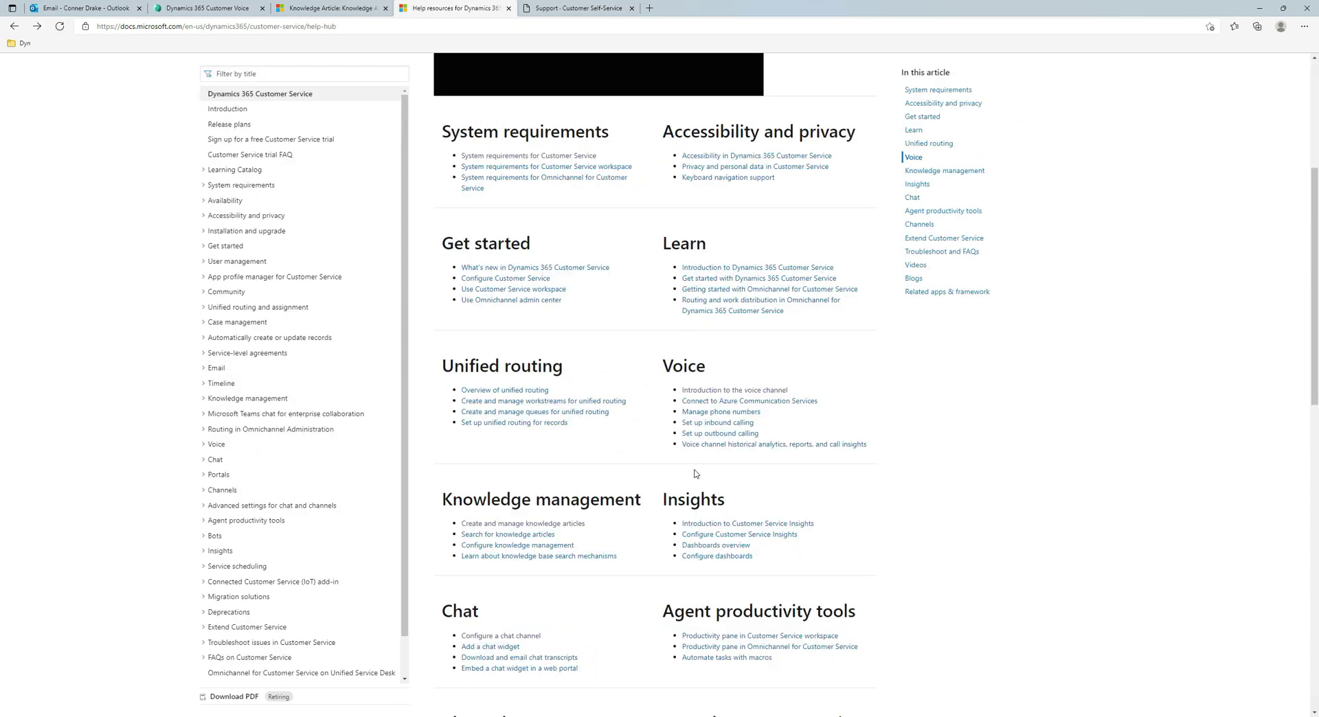
Open the docs page on searching for knowledge articles and copy the Knowledge Base Search control section, including its screenshot and 14-item list
click(529, 537)
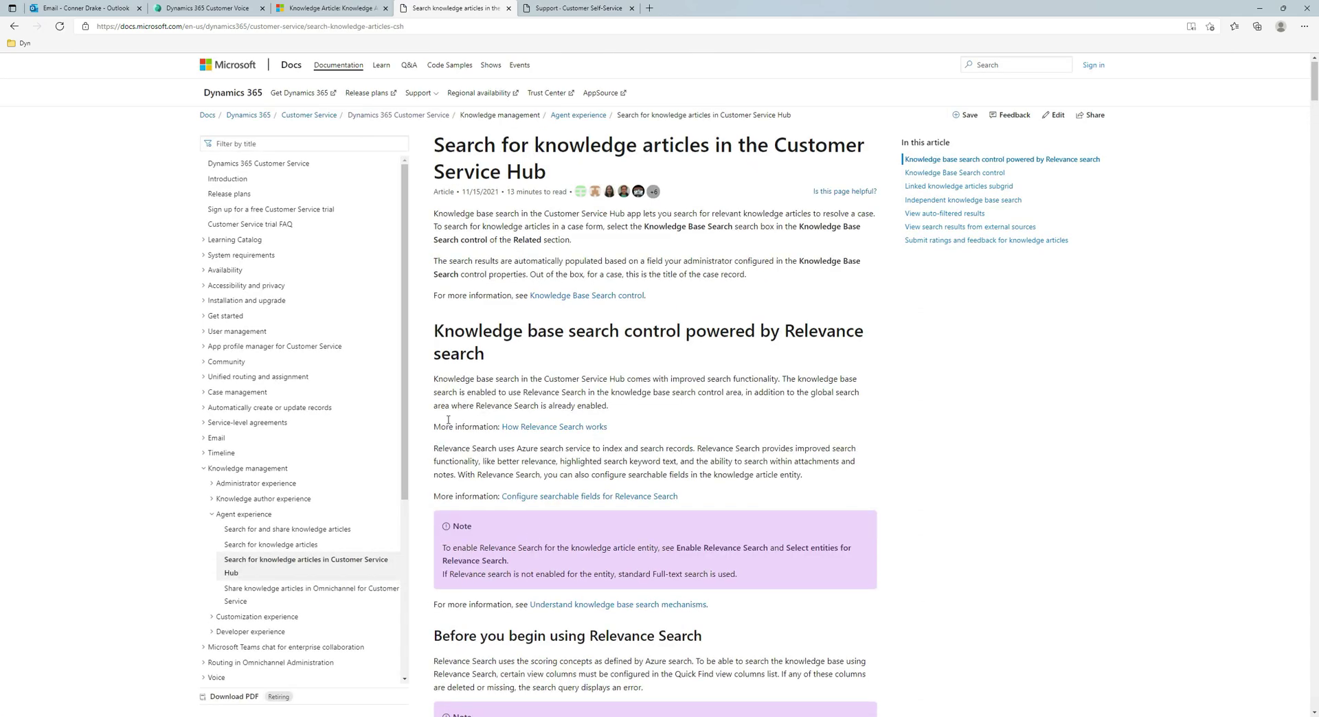
scroll(447, 419, down, 15)
scroll(433, 399, up, 7)
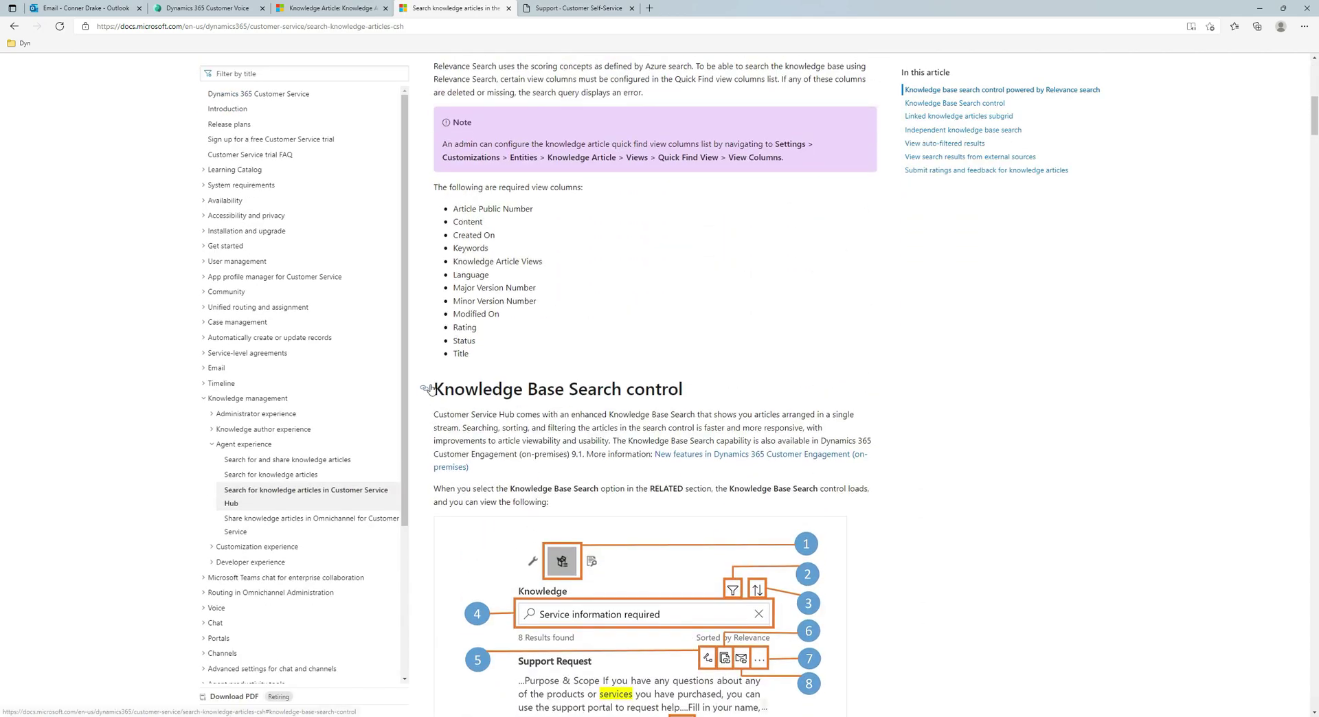
drag(430, 389, 764, 644)
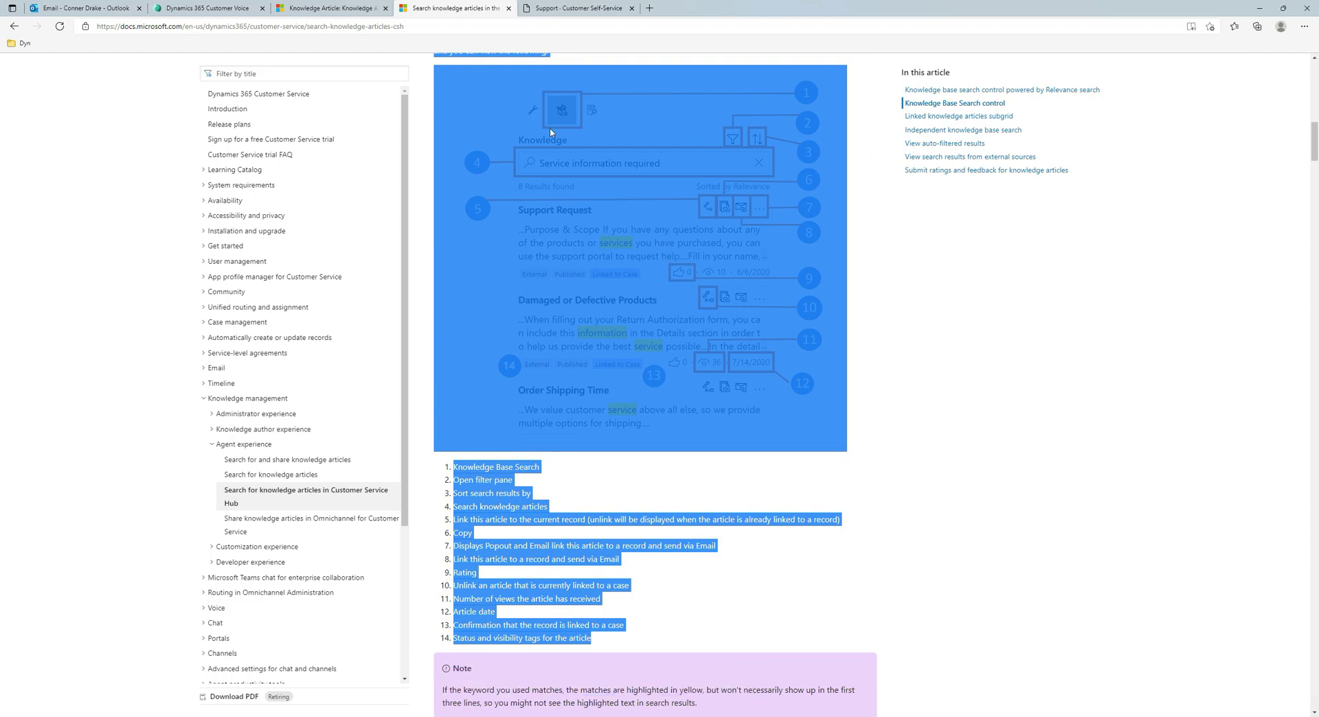
Return to the new Dynamics article, paste the copied section below its Dynamics heading, then save and close the article
click(330, 7)
click(336, 474)
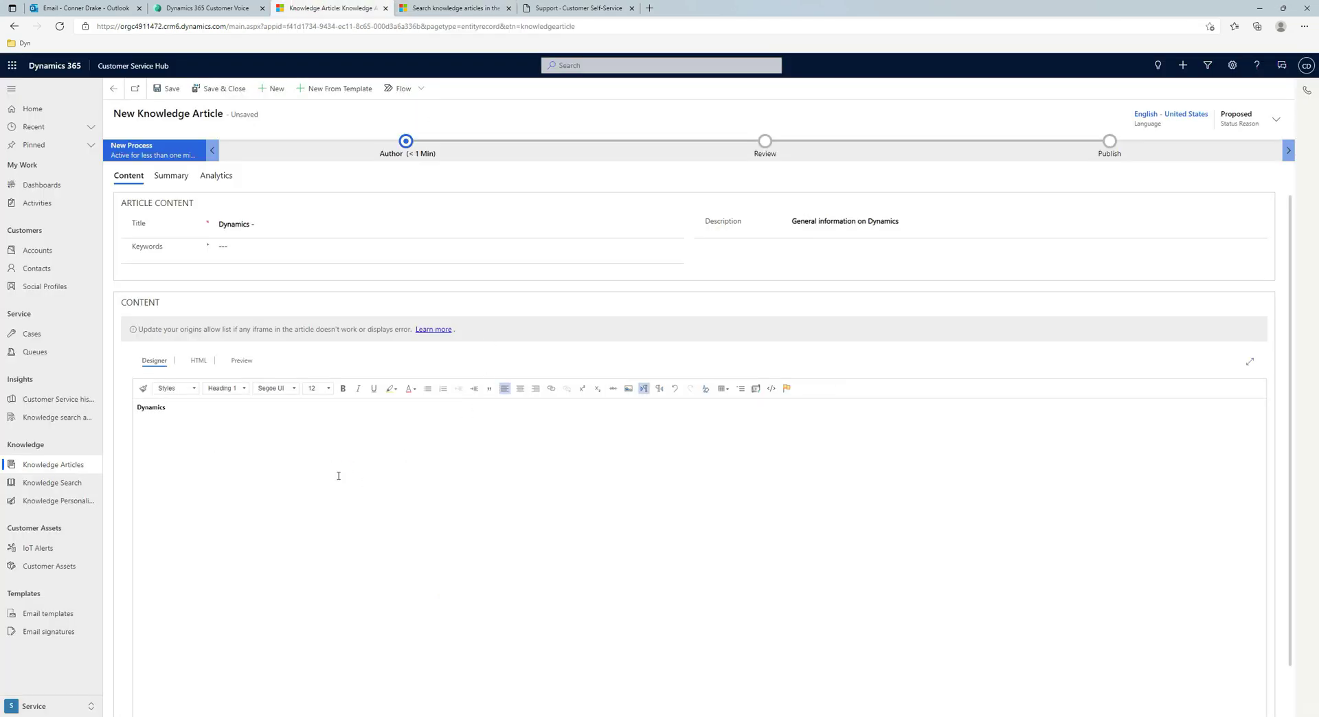
key(ctrl+v)
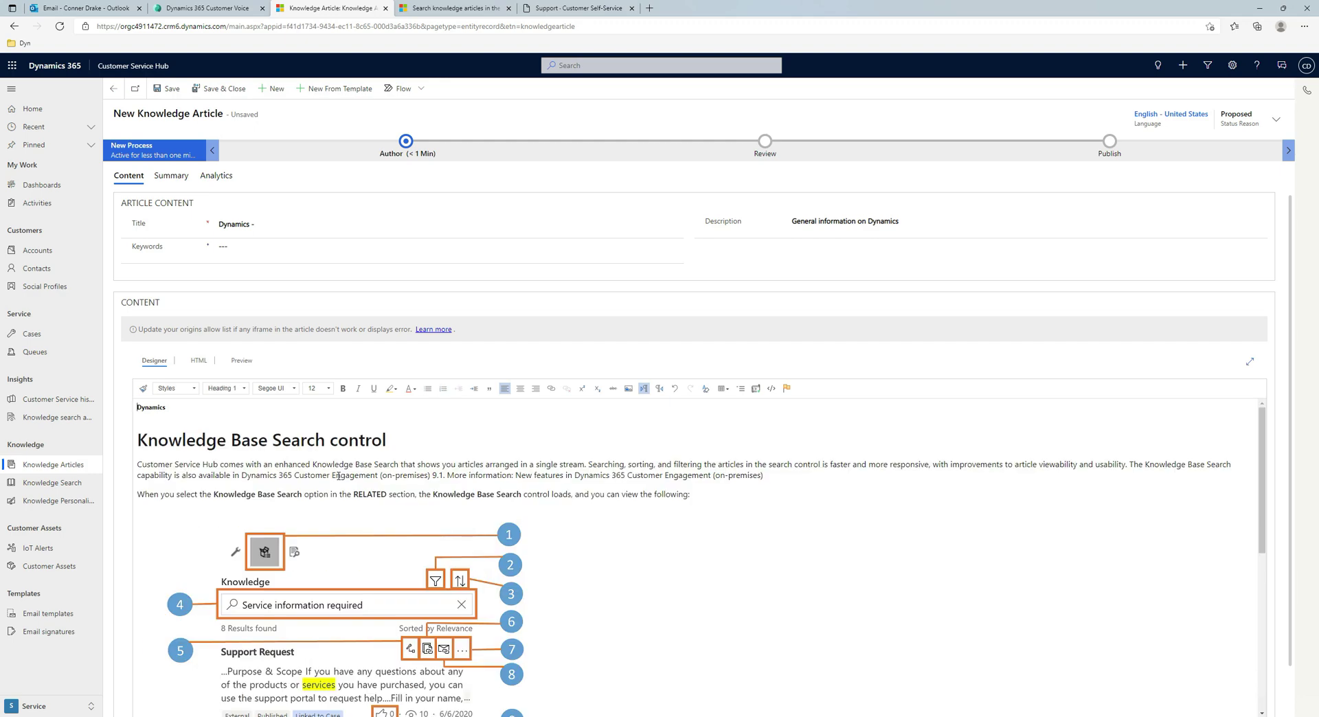
scroll(330, 477, down, 5)
scroll(327, 478, up, 3)
scroll(335, 494, down, 10)
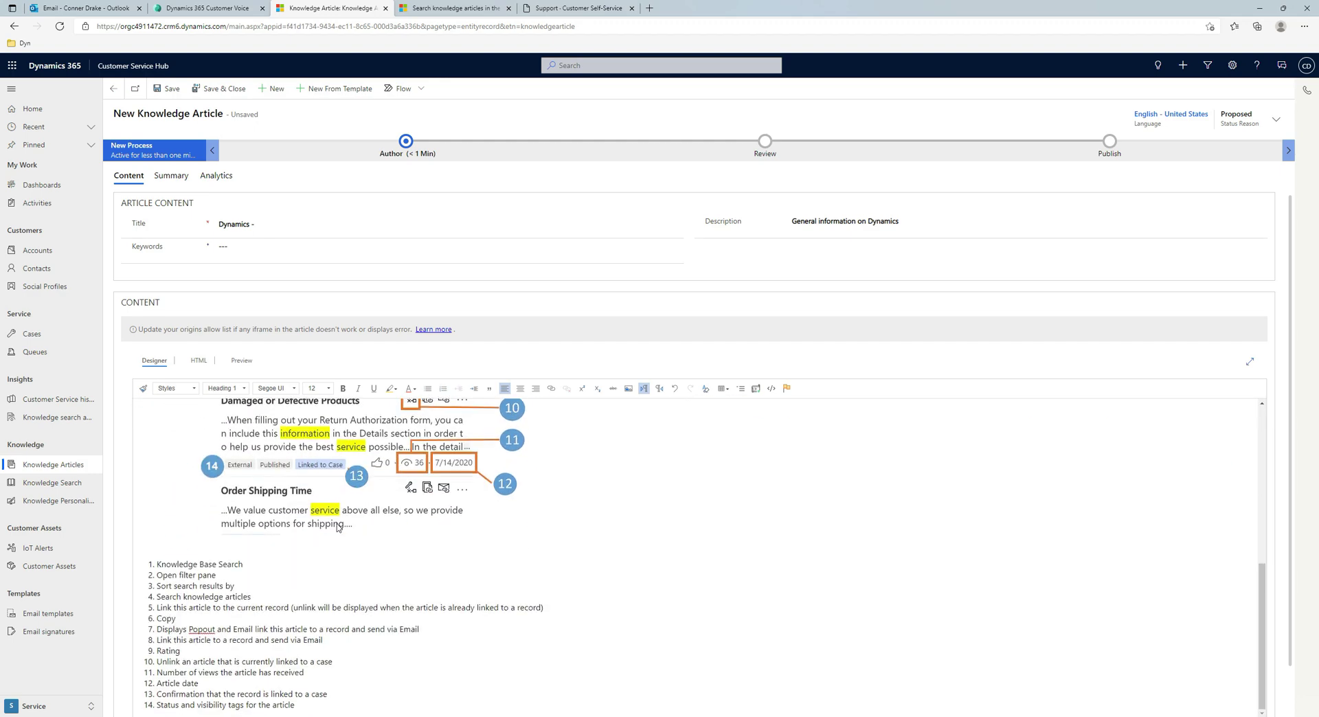
scroll(408, 579, up, 12)
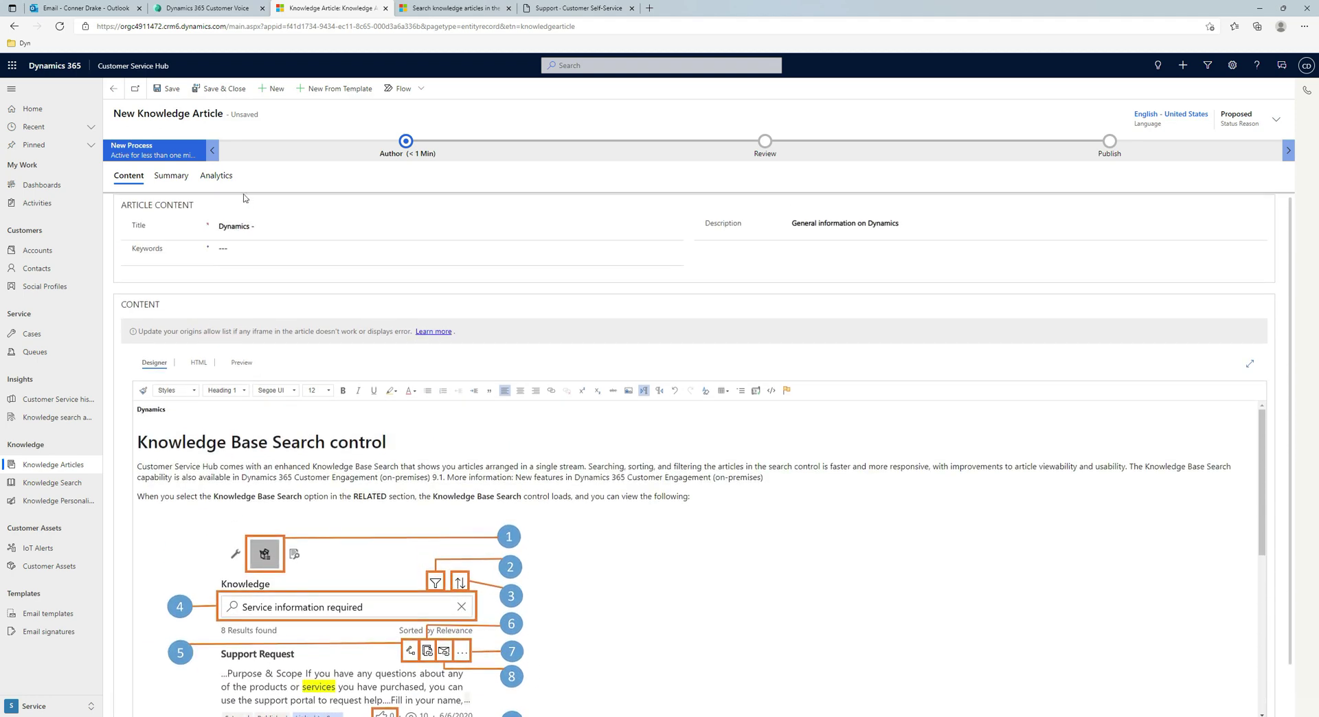
click(189, 89)
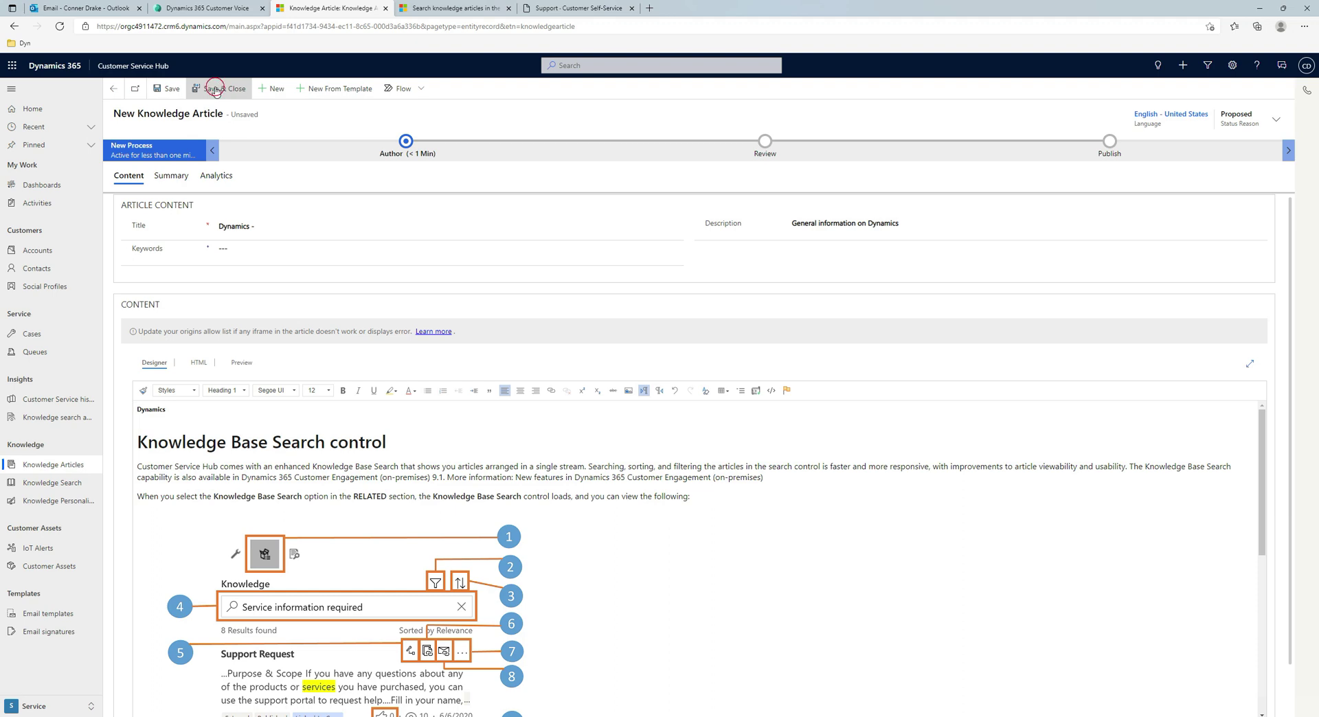
key(alt+Left)
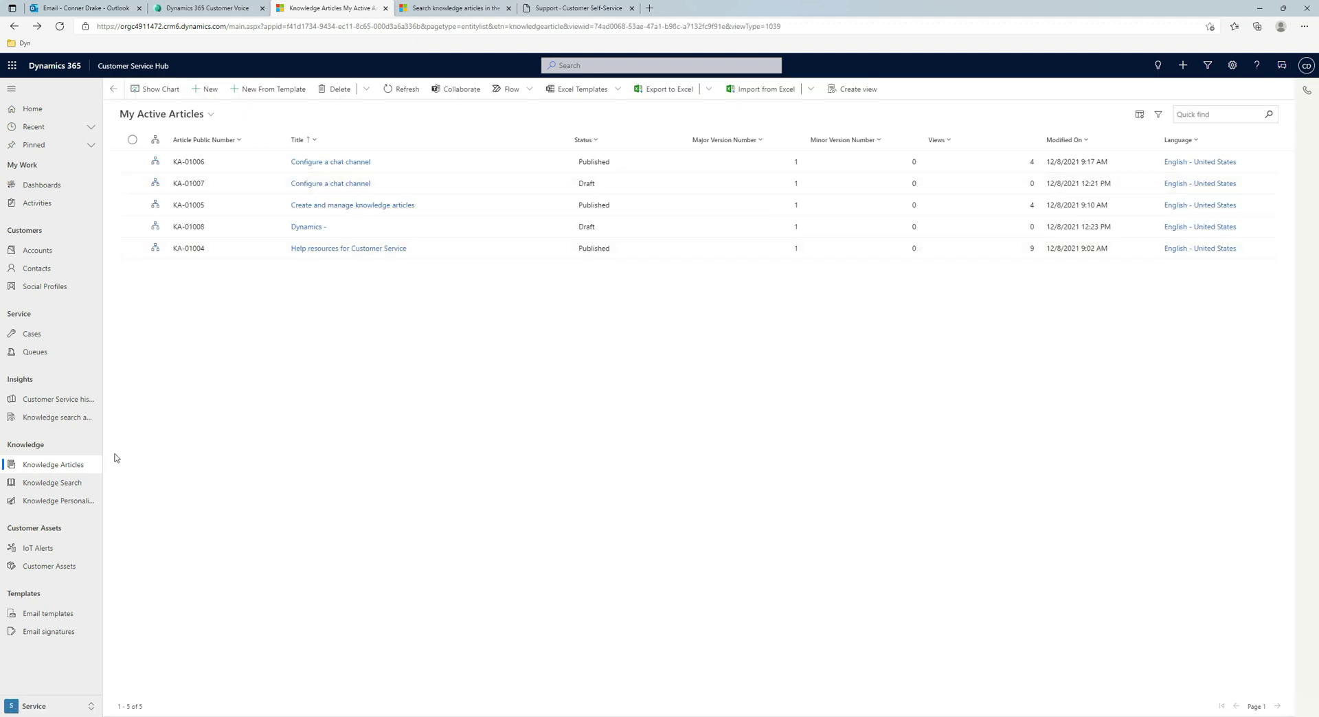
Open the Create and manage knowledge articles record and read through its content in preview
click(322, 206)
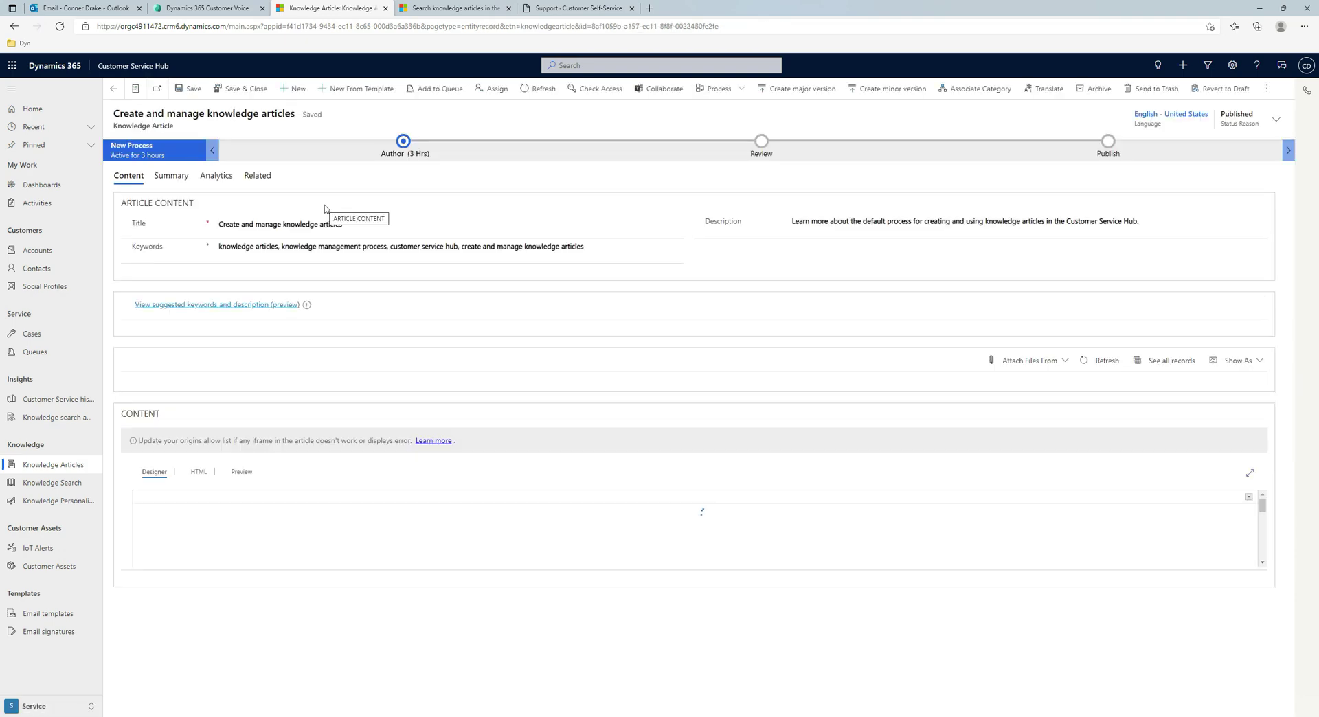
scroll(303, 476, down, 5)
scroll(302, 475, up, 3)
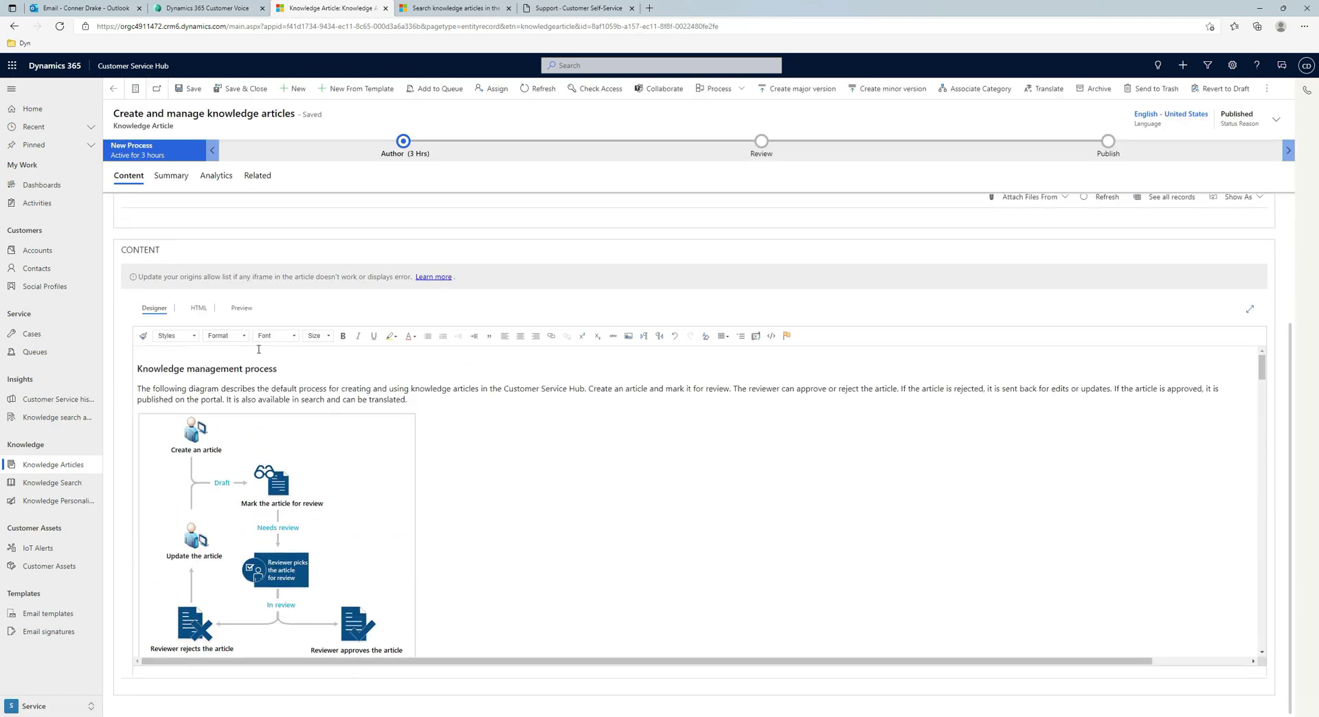
click(242, 308)
scroll(736, 510, down, 10)
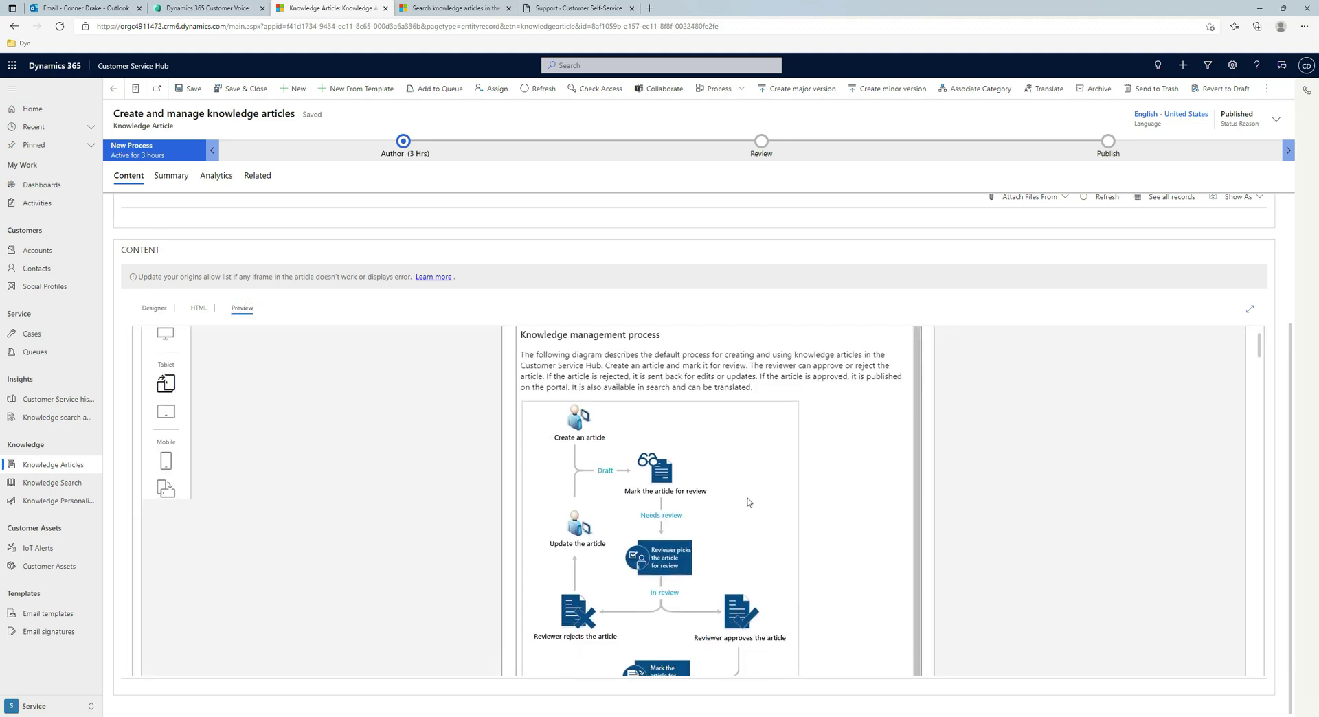
scroll(761, 523, down, 7)
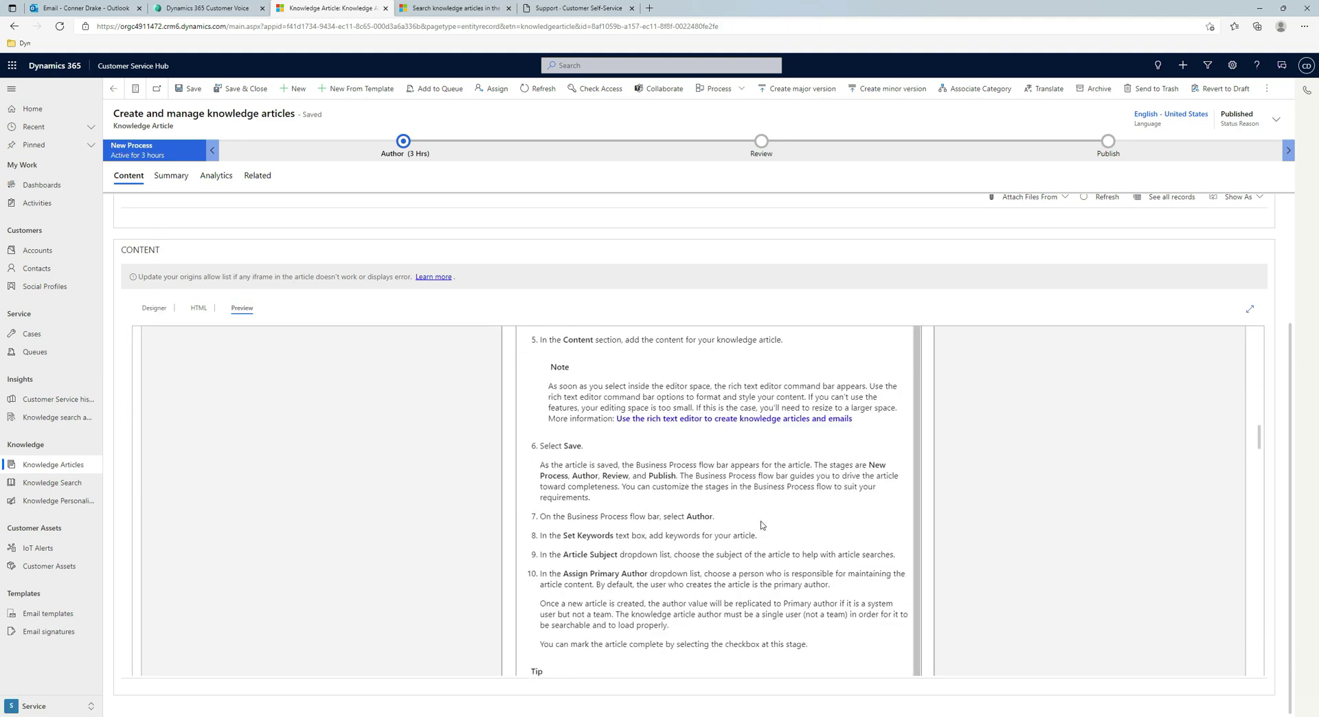
scroll(722, 472, up, 4)
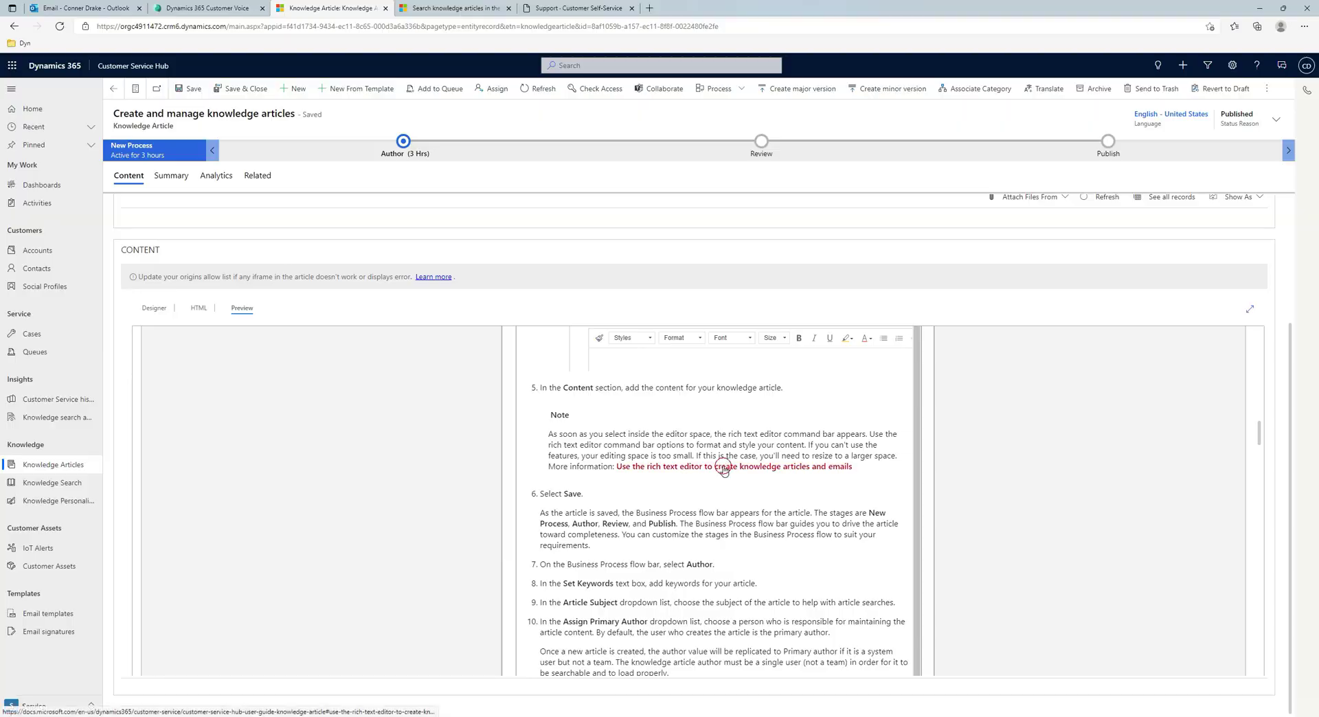
Follow the article's link about using the rich text editor, then close the Microsoft Docs pages and return to the article
click(723, 472)
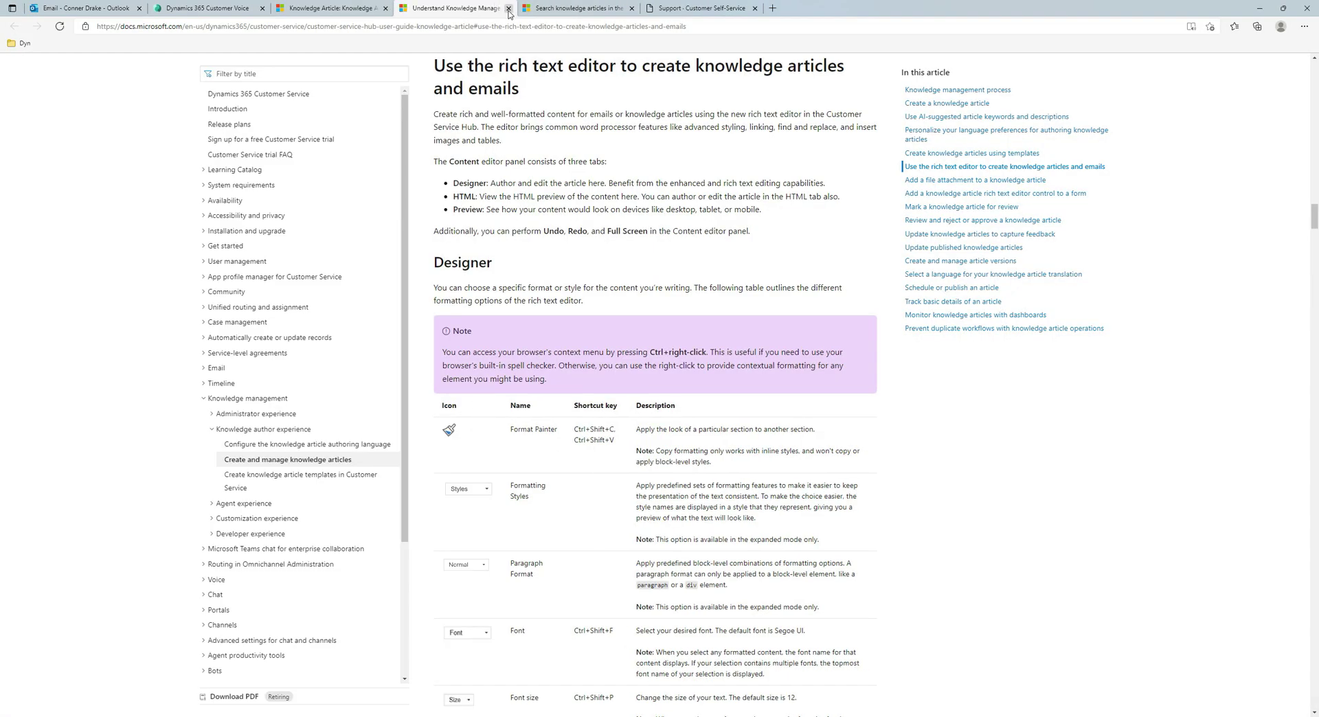
click(508, 8)
click(501, 9)
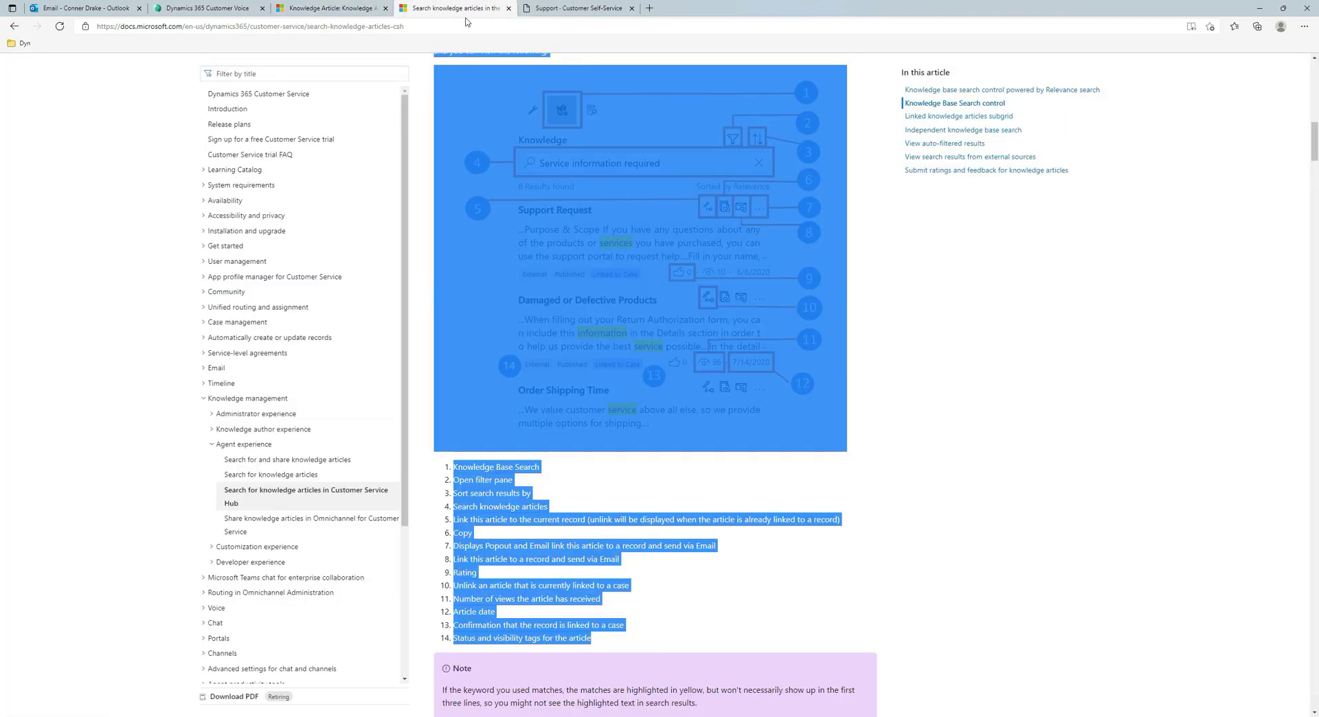
click(508, 9)
click(368, 10)
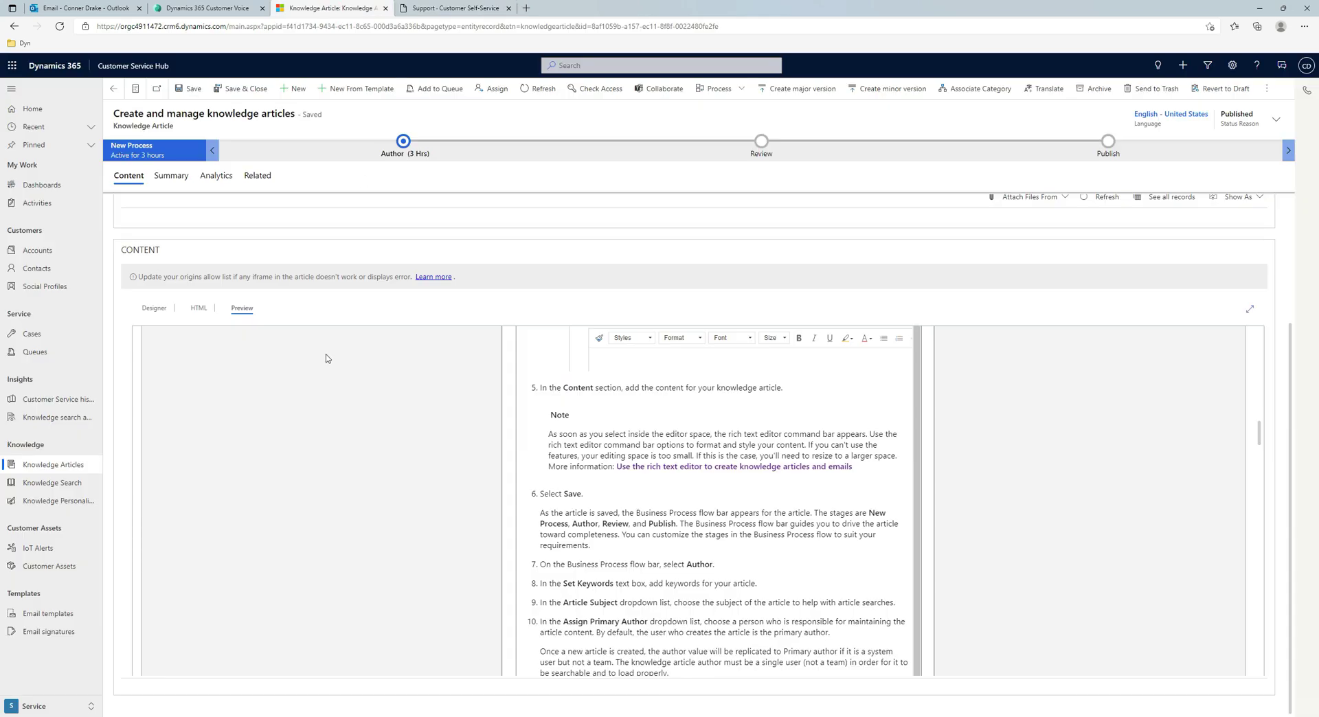
Preview the article in the landscape tablet and desktop layouts, and check its analytics before returning to the articles list
scroll(355, 474, up, 15)
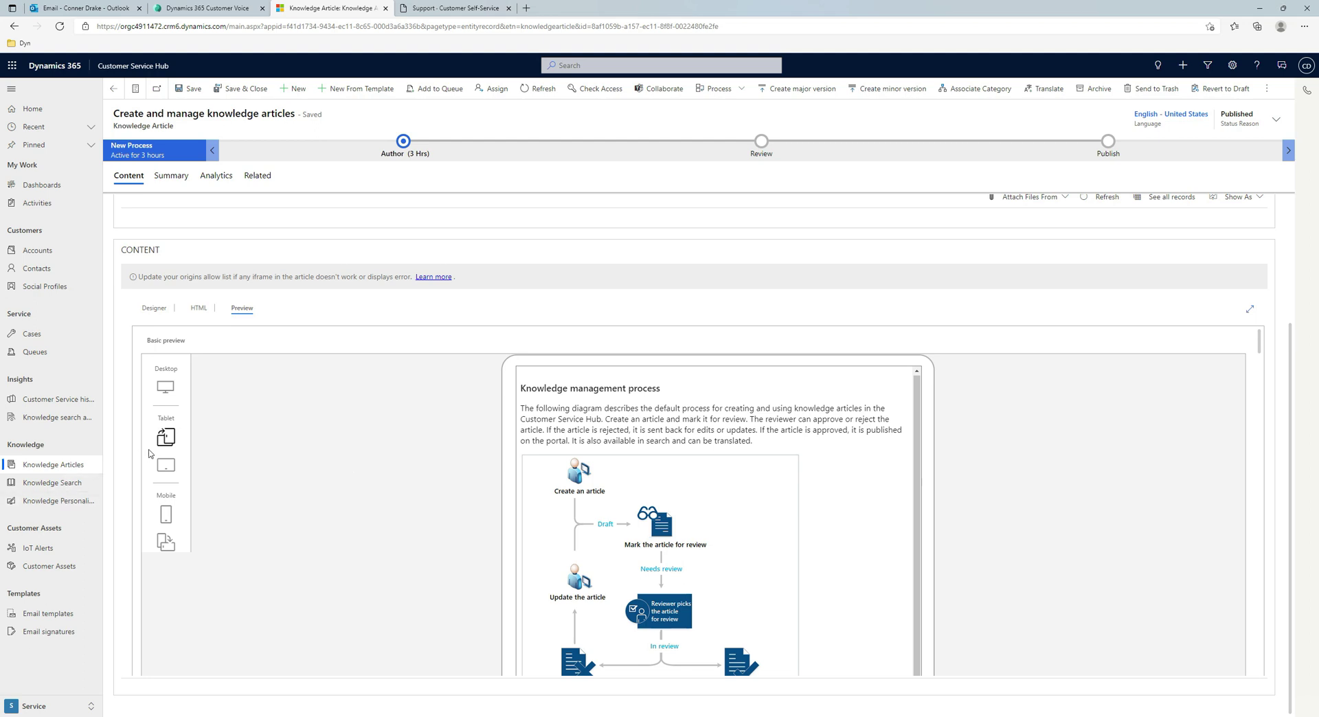
click(164, 466)
click(165, 387)
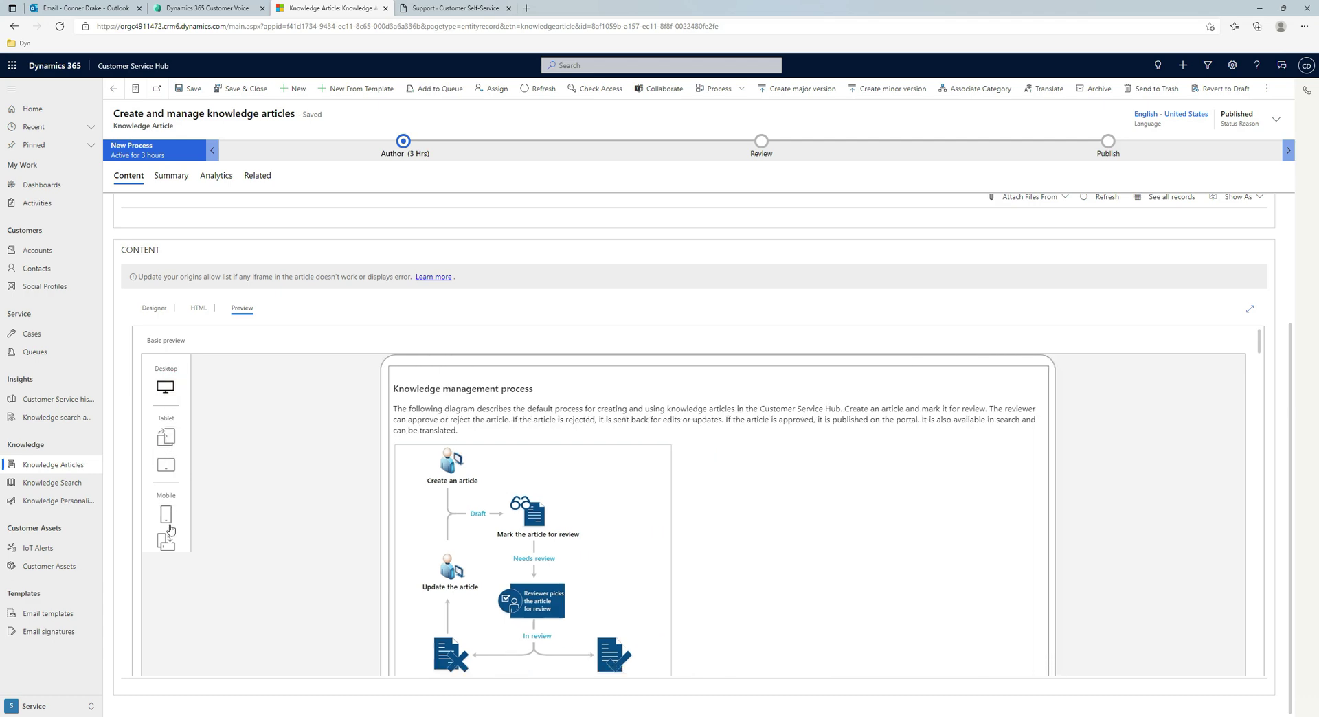
scroll(460, 513, down, 10)
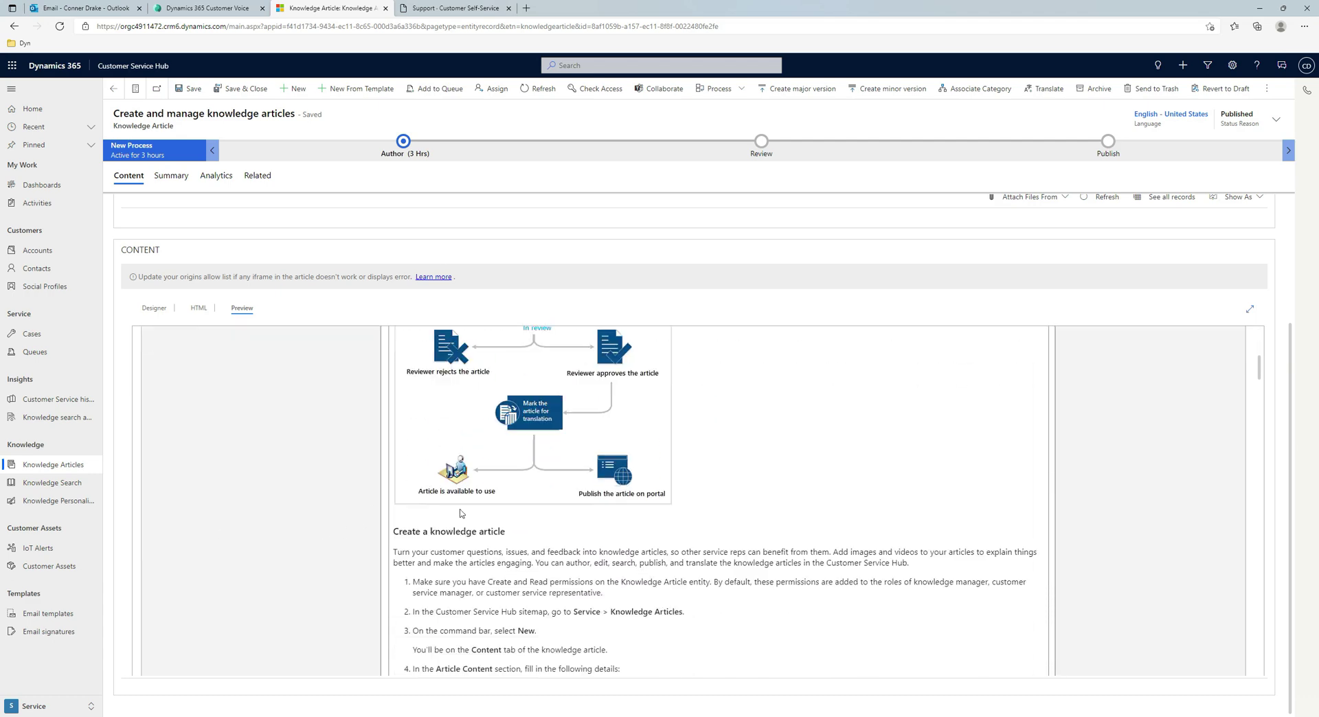
scroll(460, 513, down, 3)
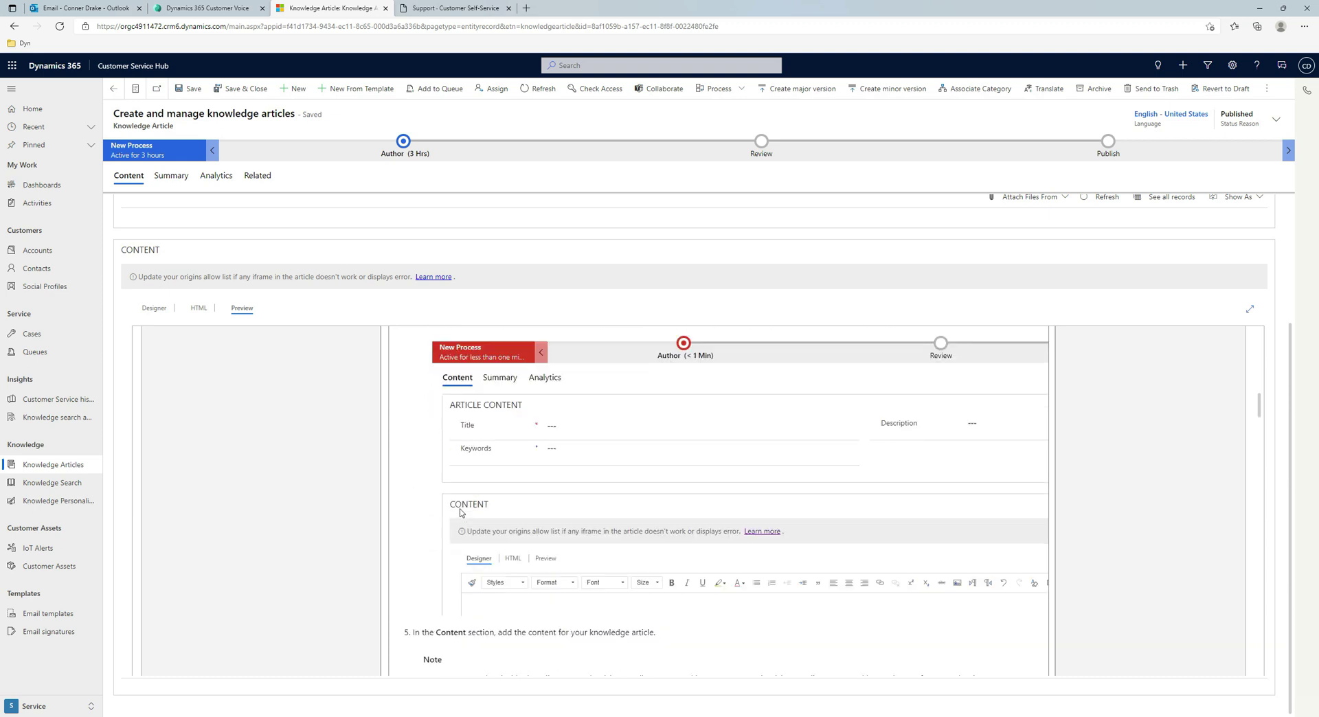
click(216, 176)
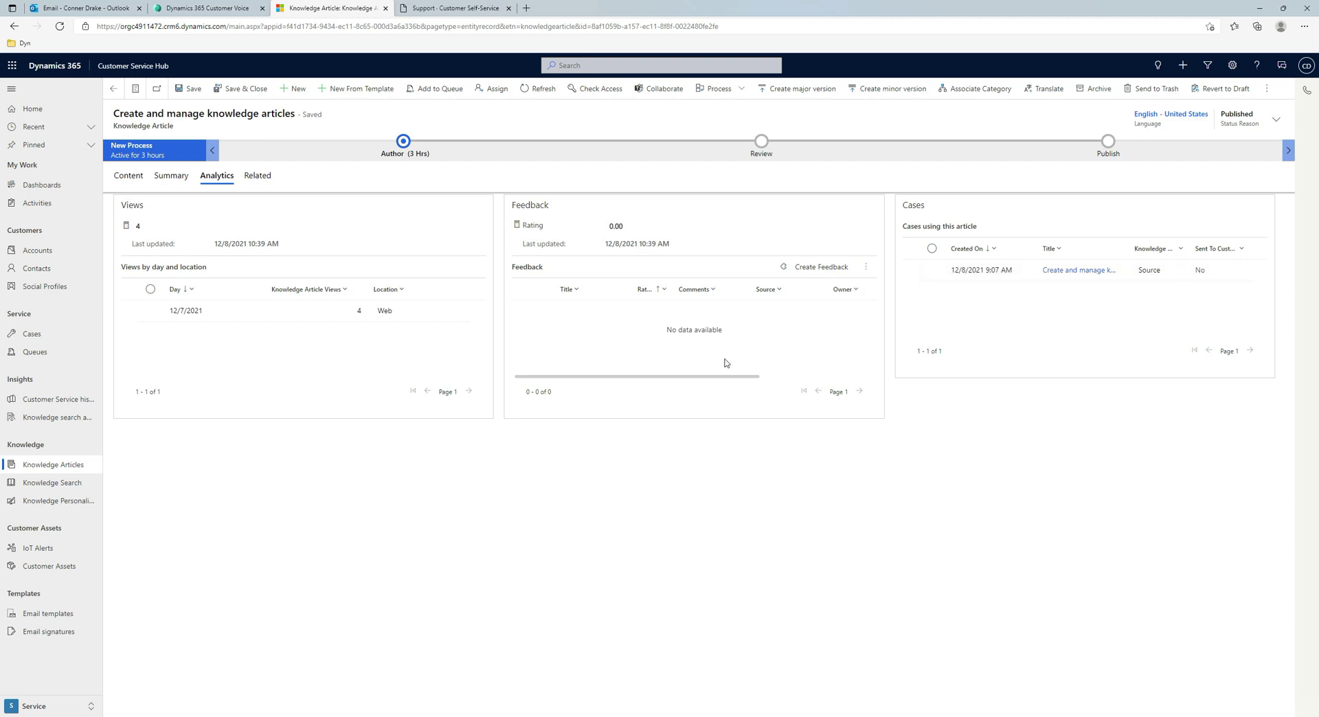
key(alt+Left)
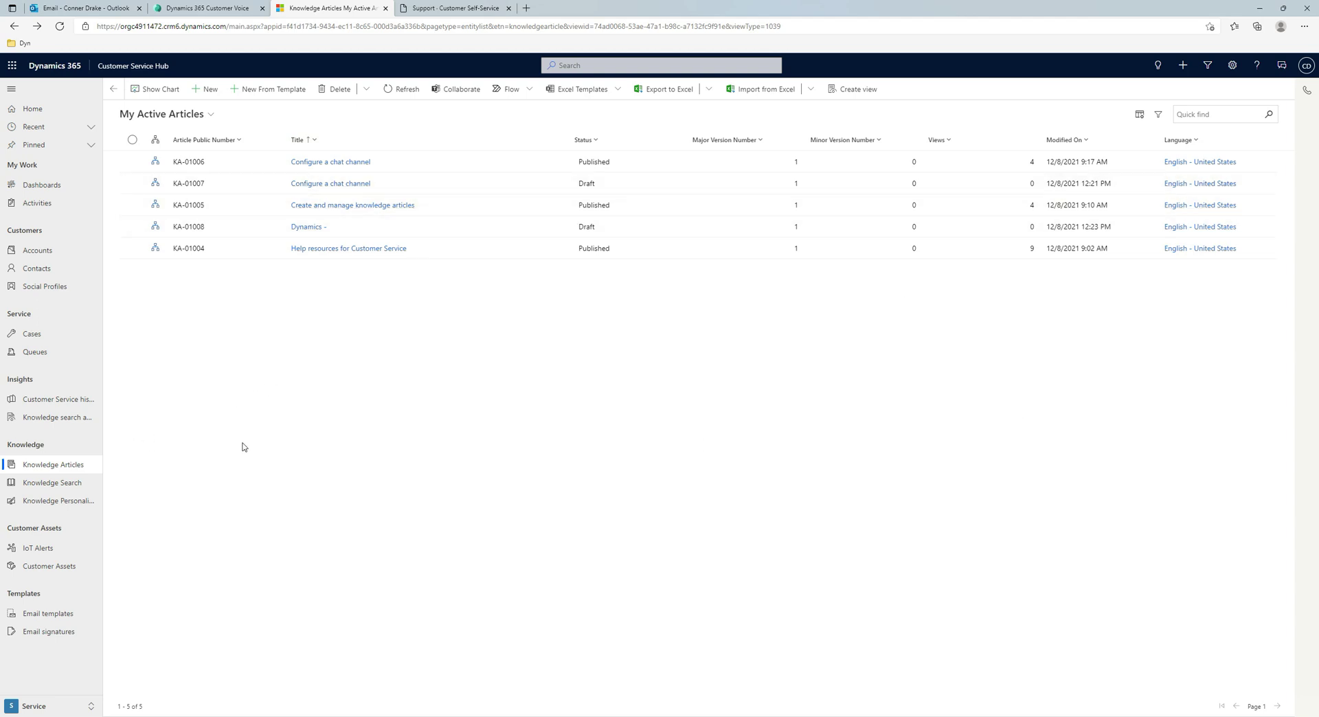
Open Knowledge Search and search the articles for customer
click(70, 489)
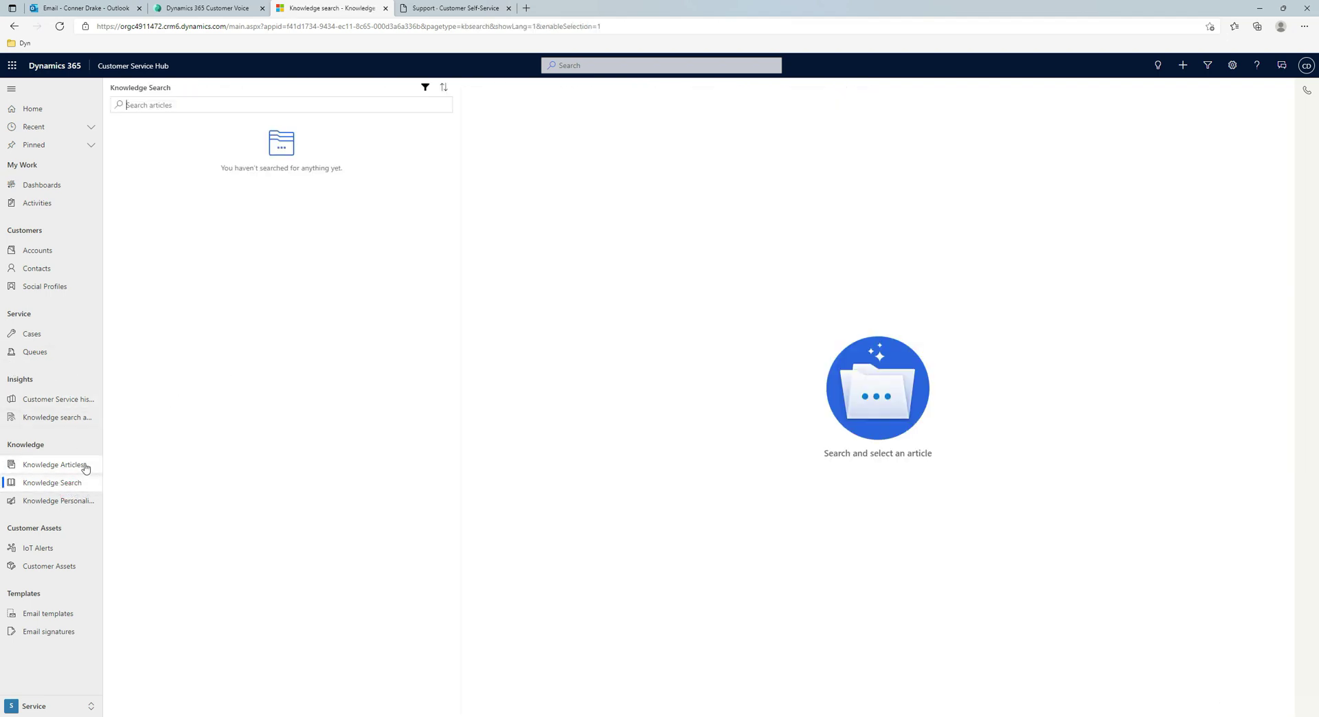
click(218, 106)
text(customer)
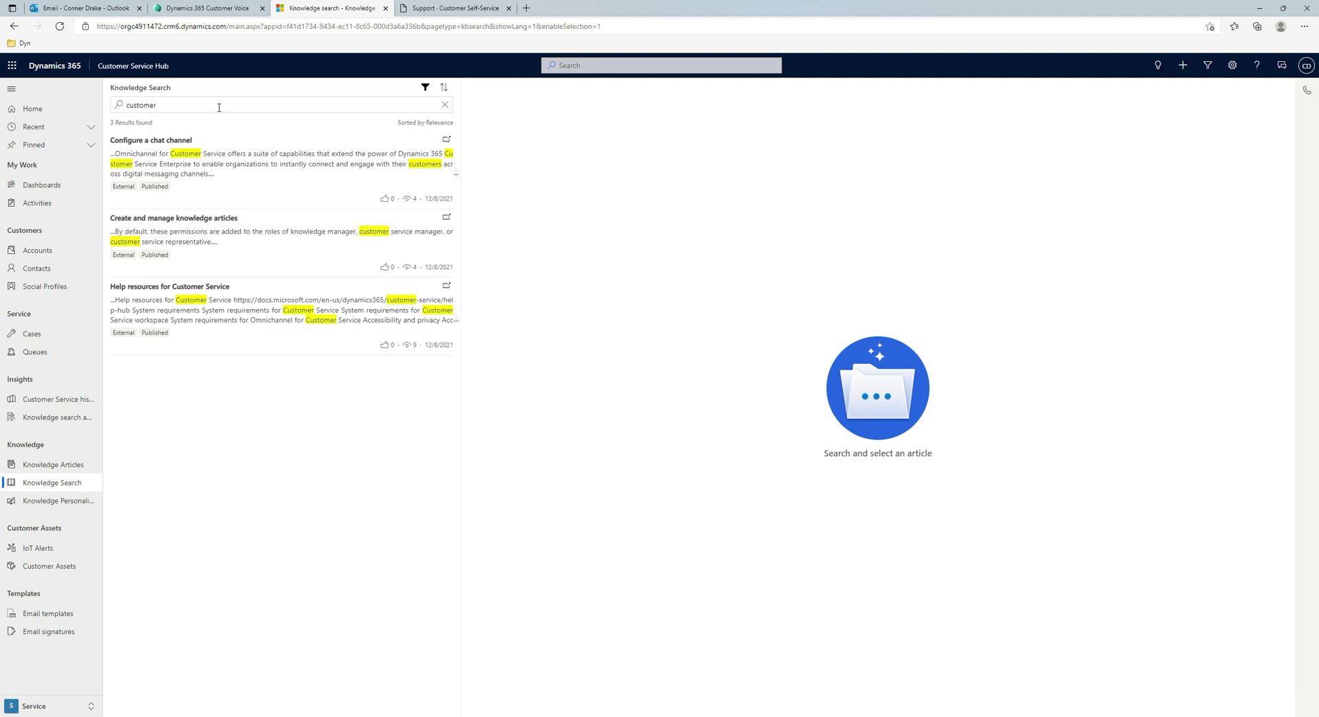
Read the Configure a chat channel and Create and manage knowledge articles search results
click(264, 182)
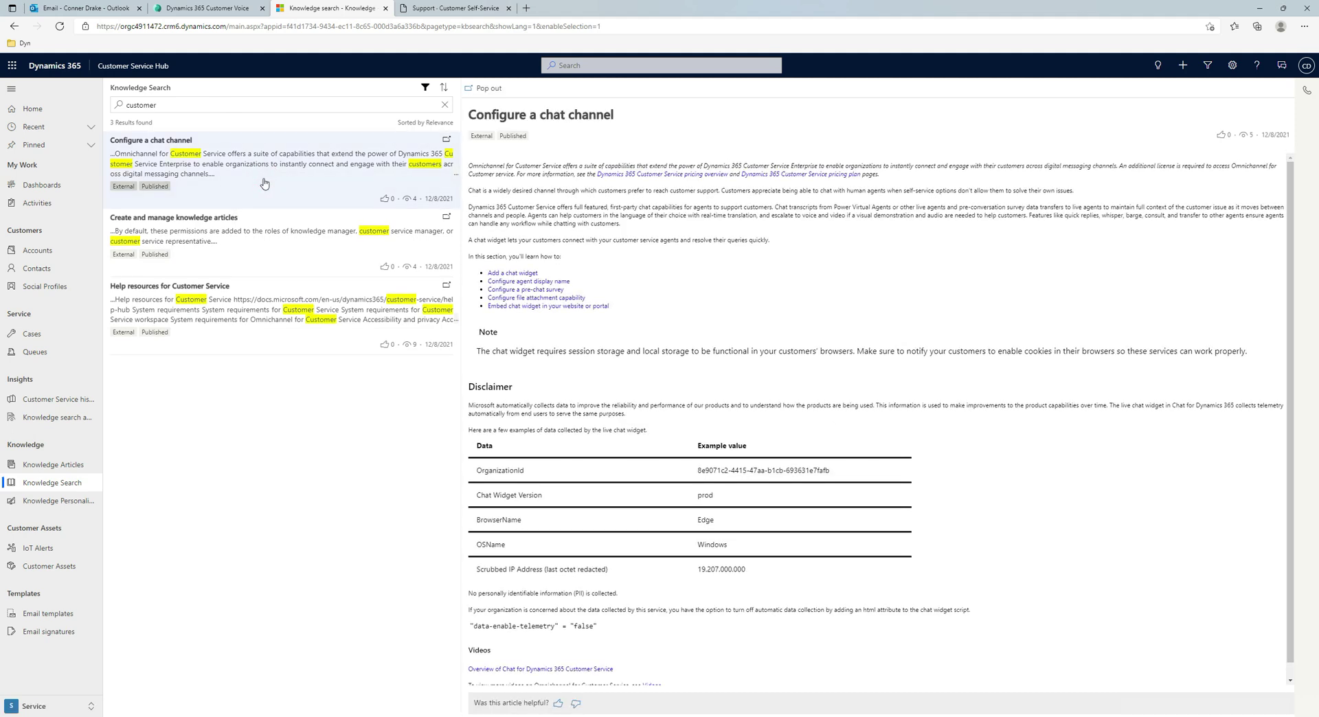
scroll(961, 440, down, 1)
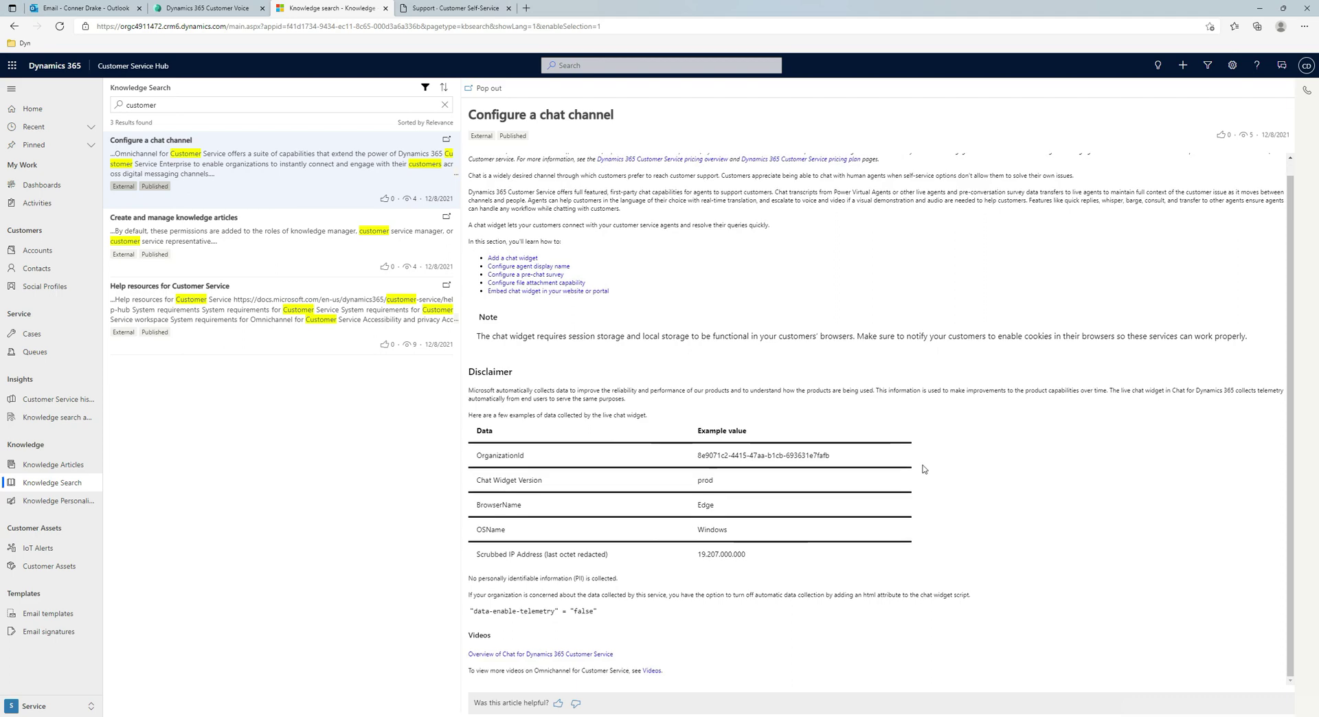
click(273, 254)
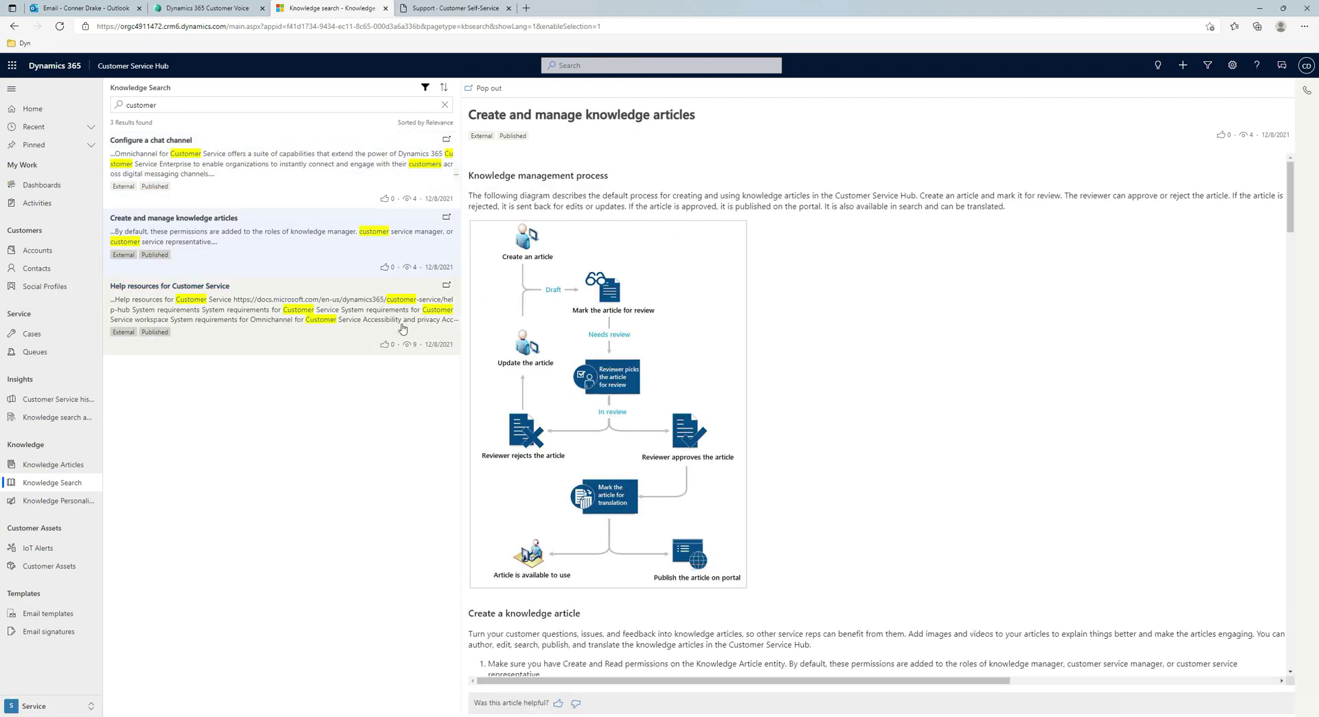
scroll(912, 386, down, 15)
scroll(902, 410, up, 12)
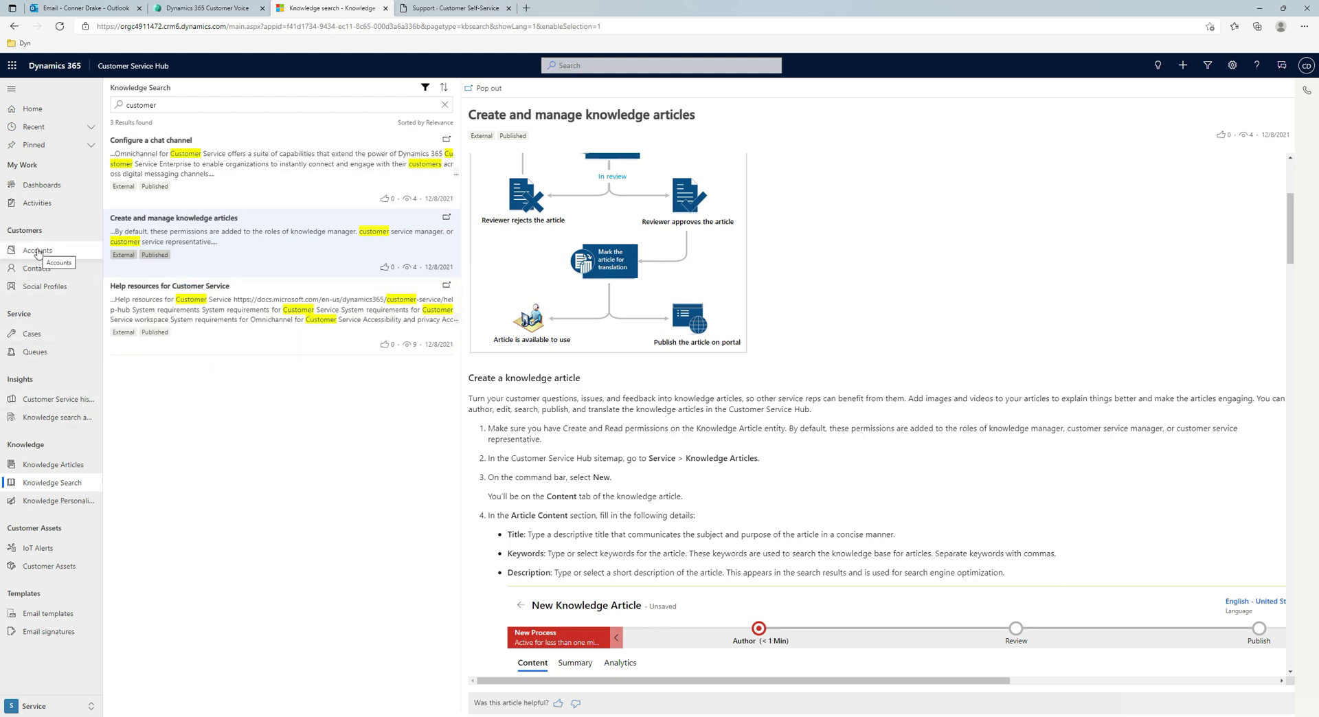
Open the Customer Service historical analytics summary and examine the details of the topic for non-clustered cases
click(36, 404)
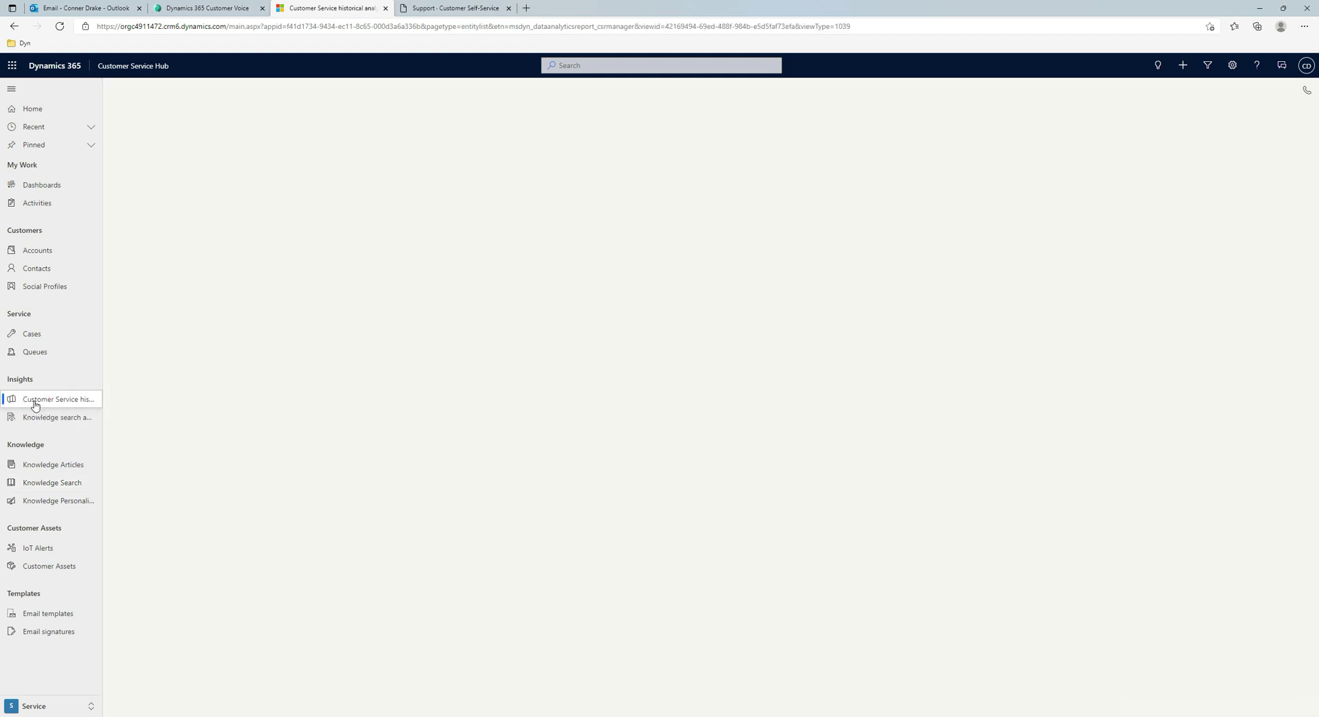
click(119, 94)
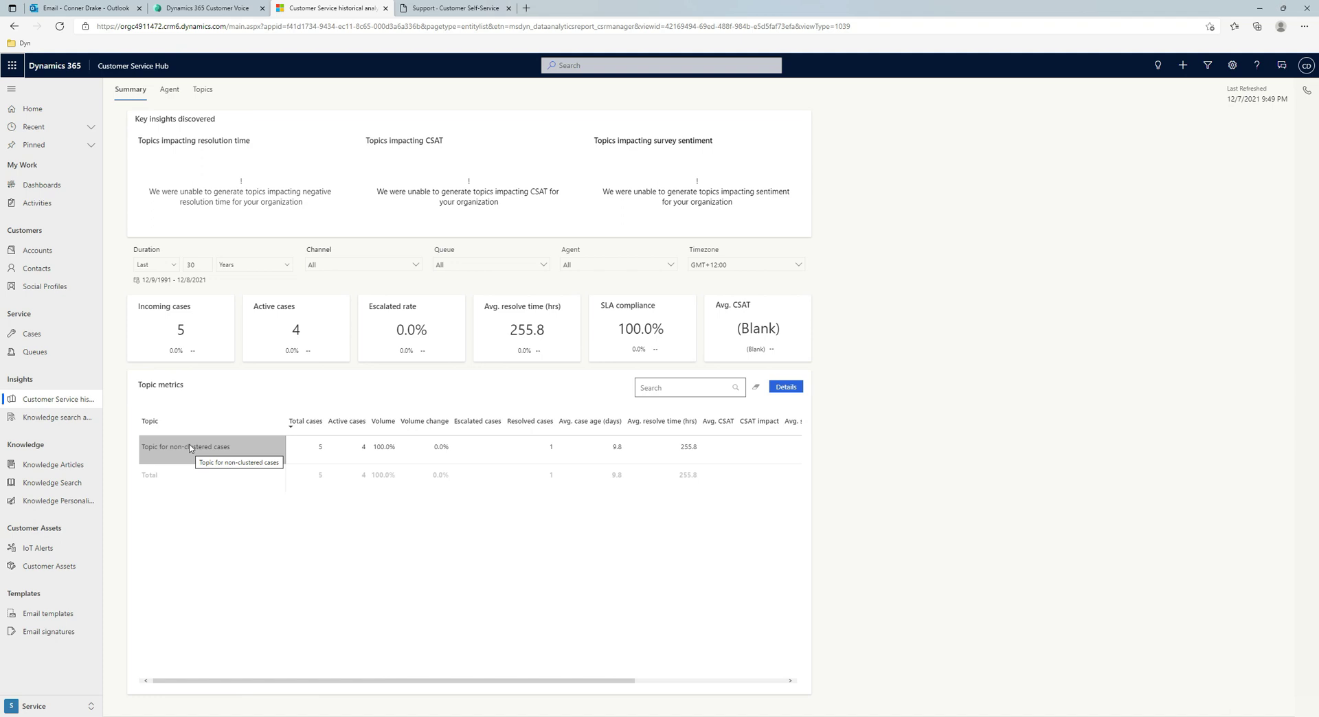
click(787, 387)
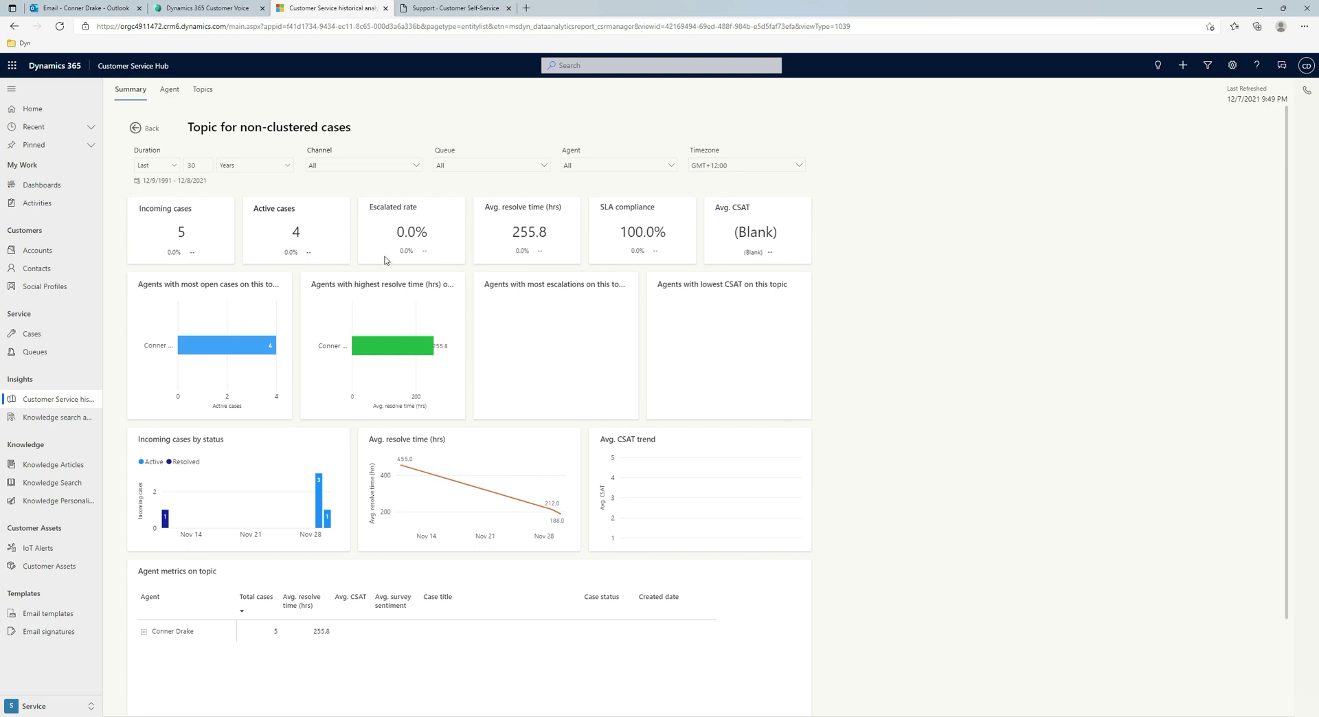
scroll(379, 408, down, 3)
scroll(532, 549, up, 3)
scroll(215, 437, down, 2)
scroll(242, 481, up, 2)
Switch the analytics to the Topics report and review the case charts and agent metrics for non-clustered cases
click(200, 96)
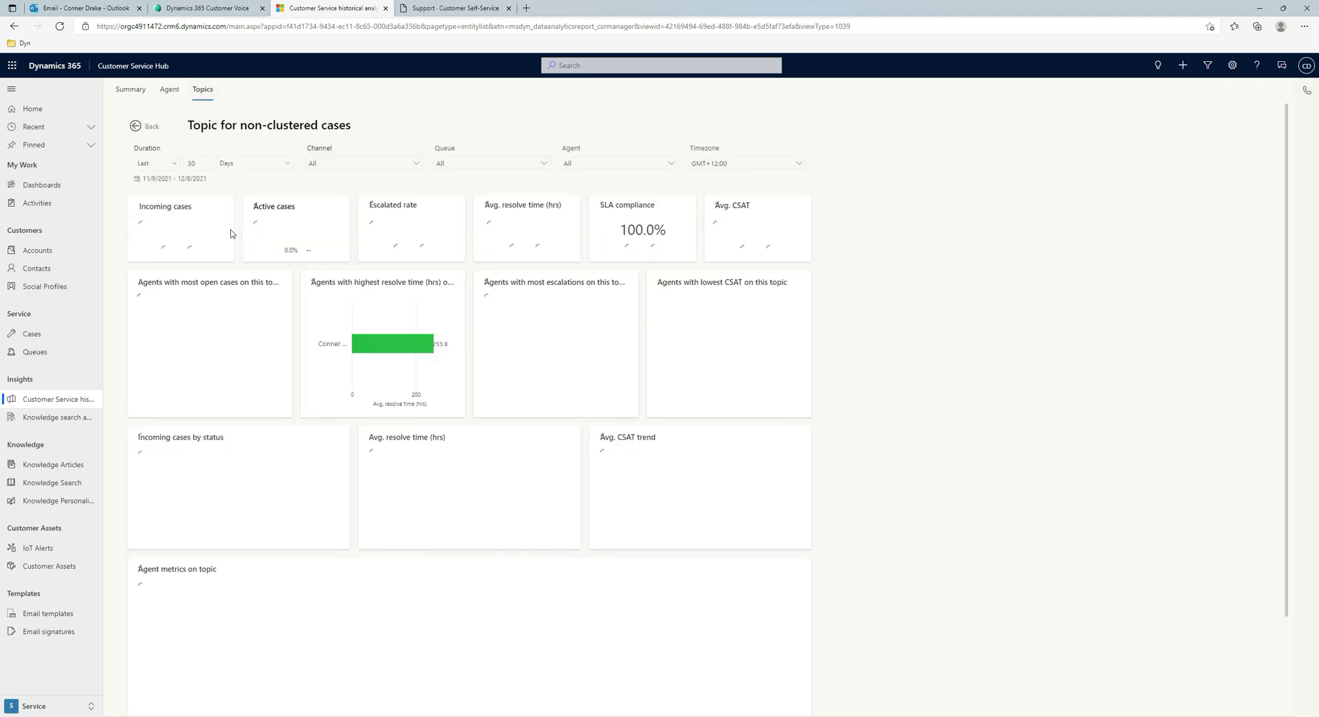
scroll(260, 424, down, 2)
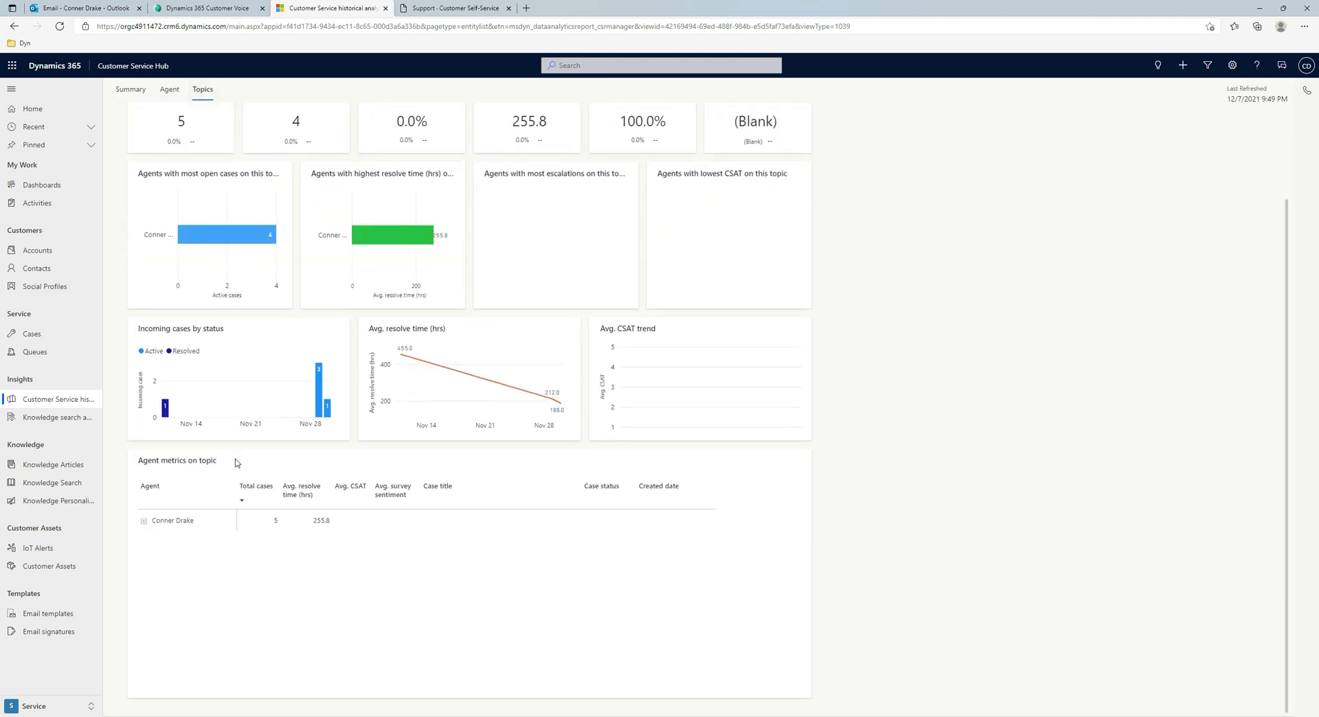
scroll(237, 458, up, 2)
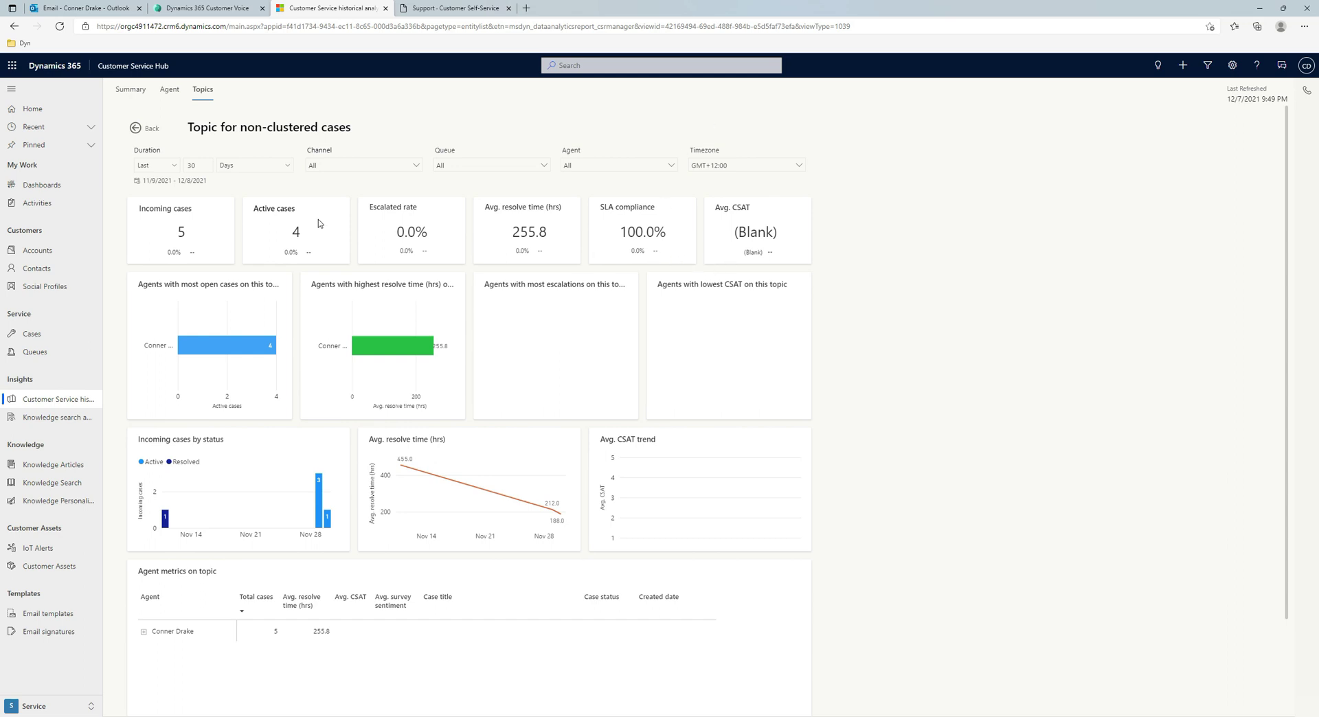
Leave the non-clustered topic details and set the Agent report's duration to the last 5 days
click(135, 130)
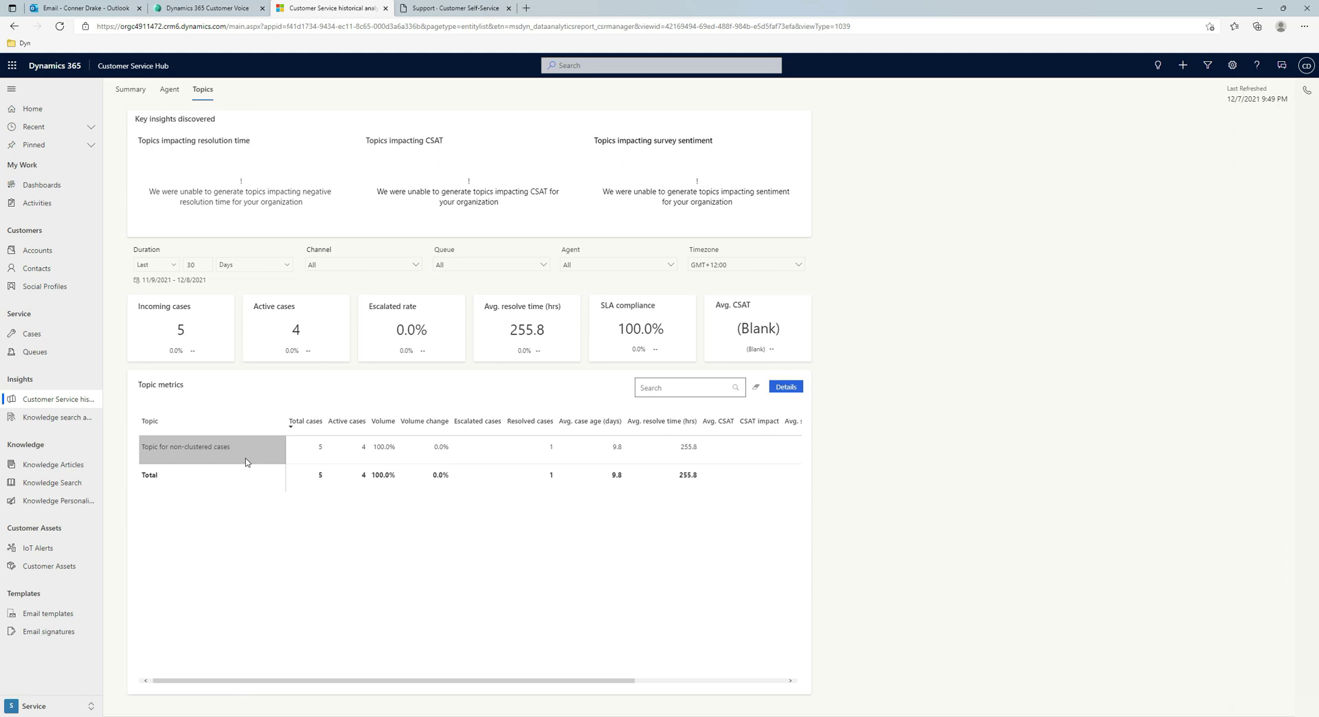
click(164, 91)
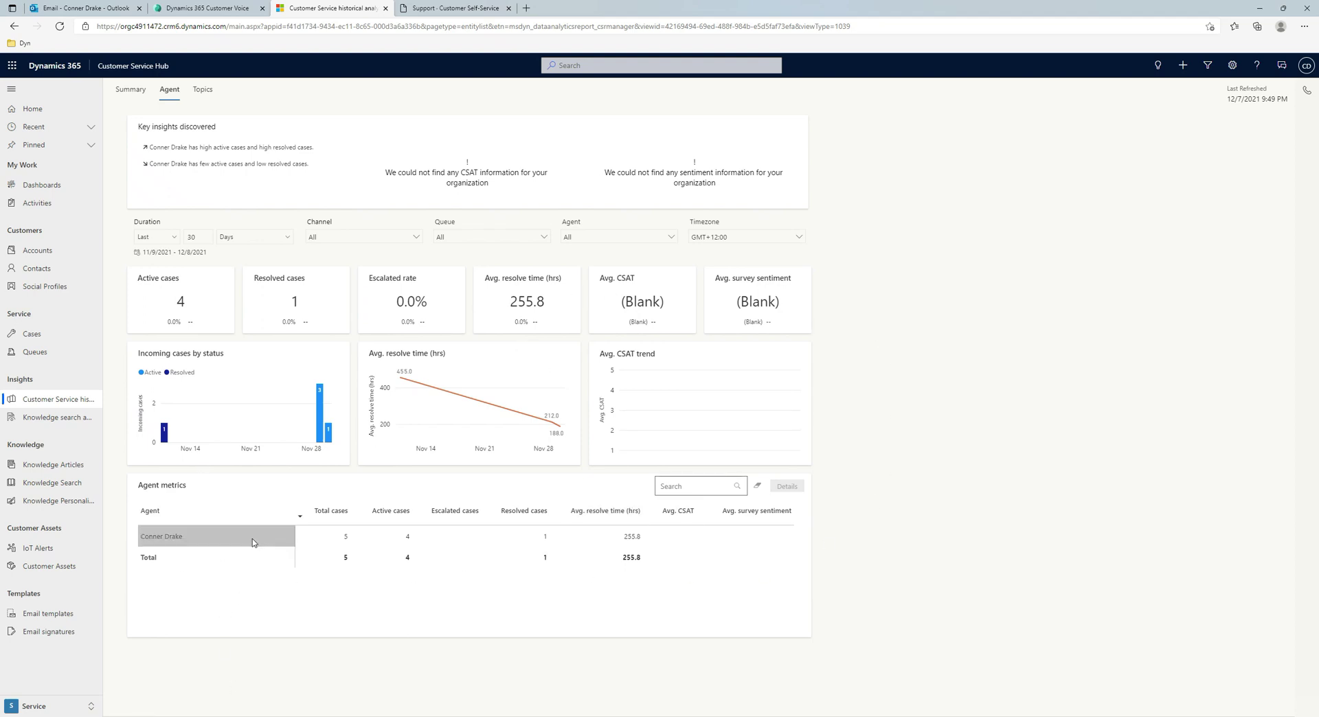
double_click(196, 237)
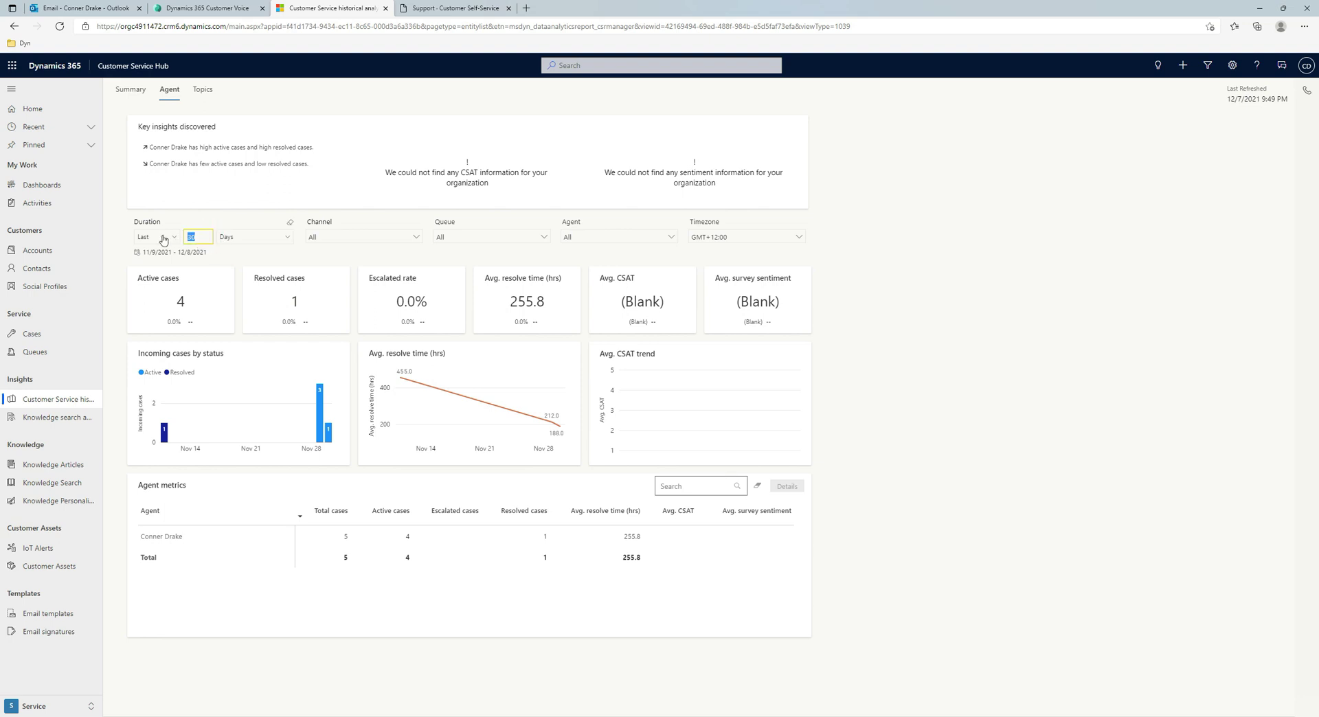
text(1)
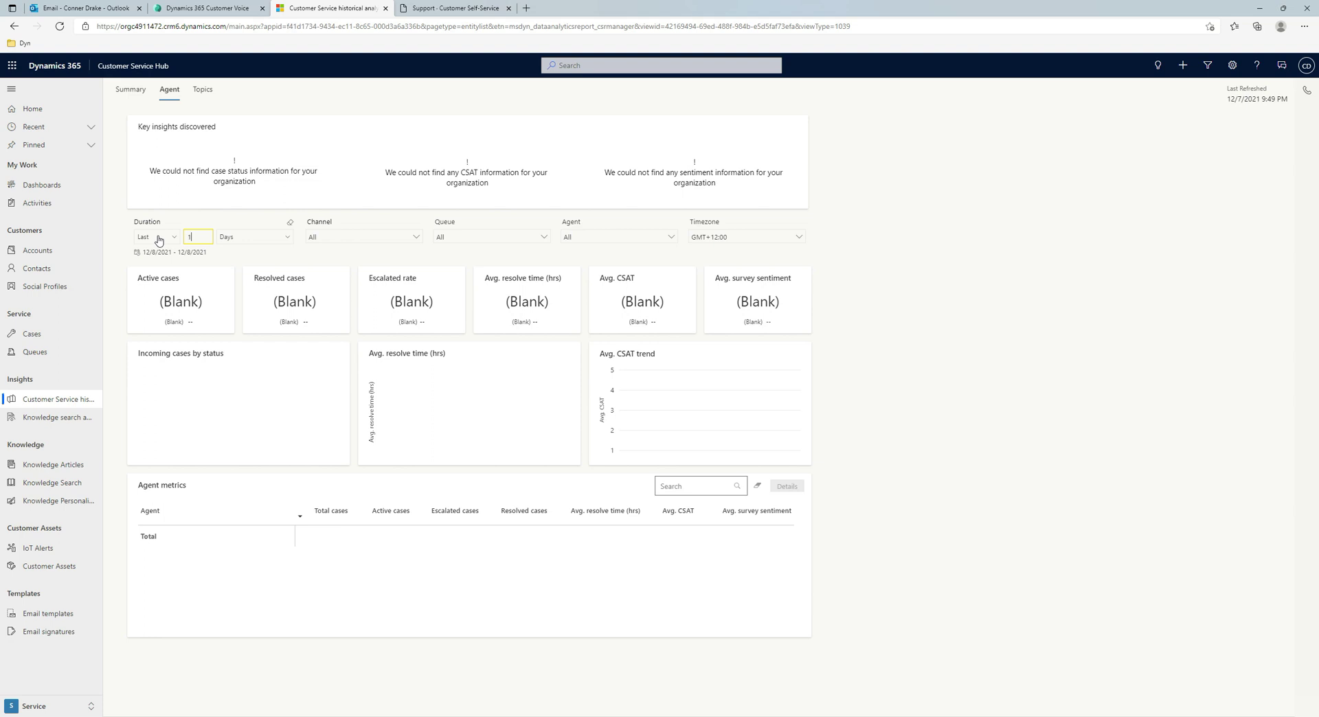
double_click(199, 237)
Look through the Agent report's Channel, Queue and Agent filter options and return to the Summary report
click(382, 237)
click(489, 235)
click(632, 236)
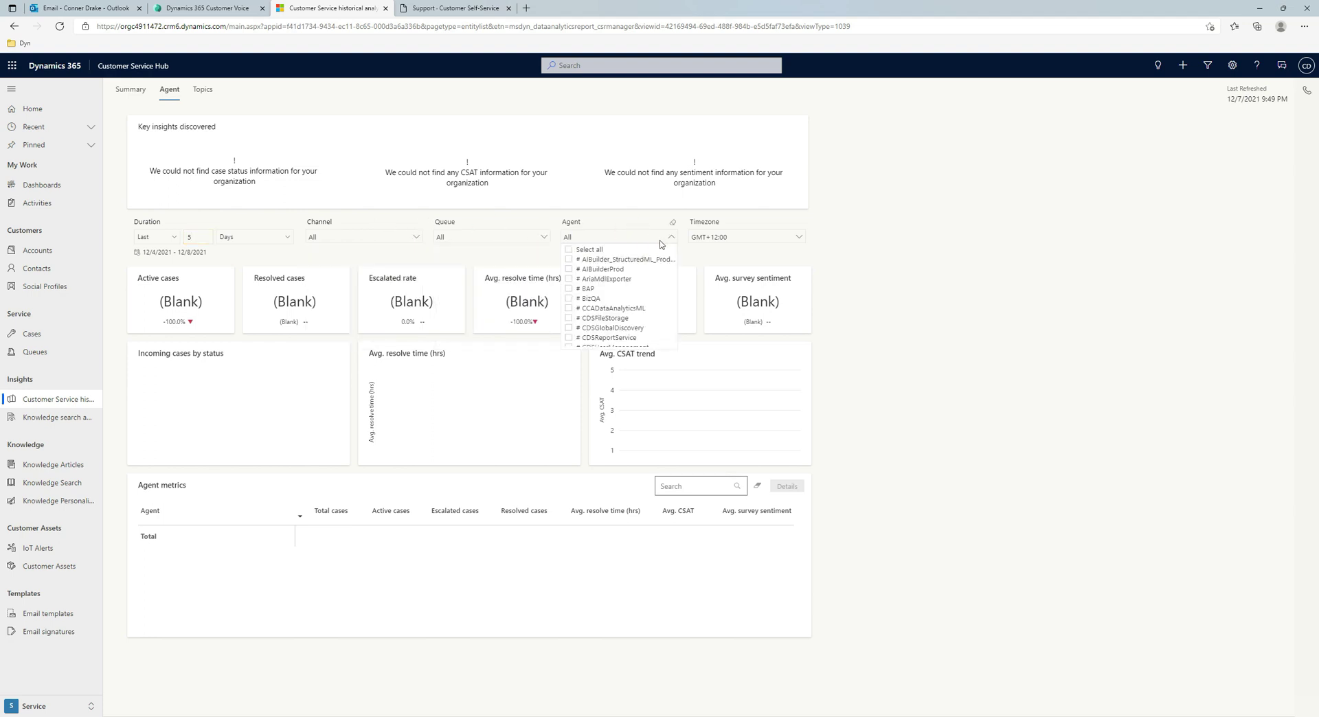
click(131, 90)
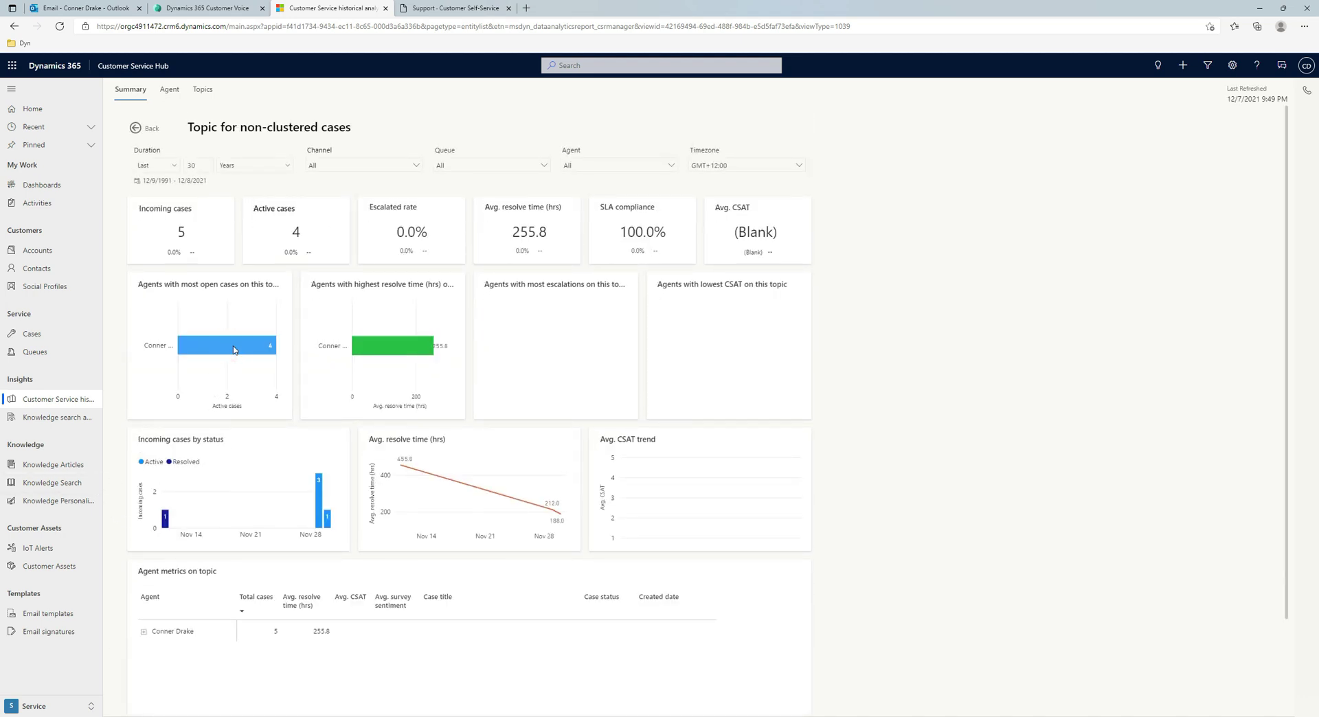
Open the Knowledge search analytics and review the search metrics, top search terms and search volume charts
click(50, 418)
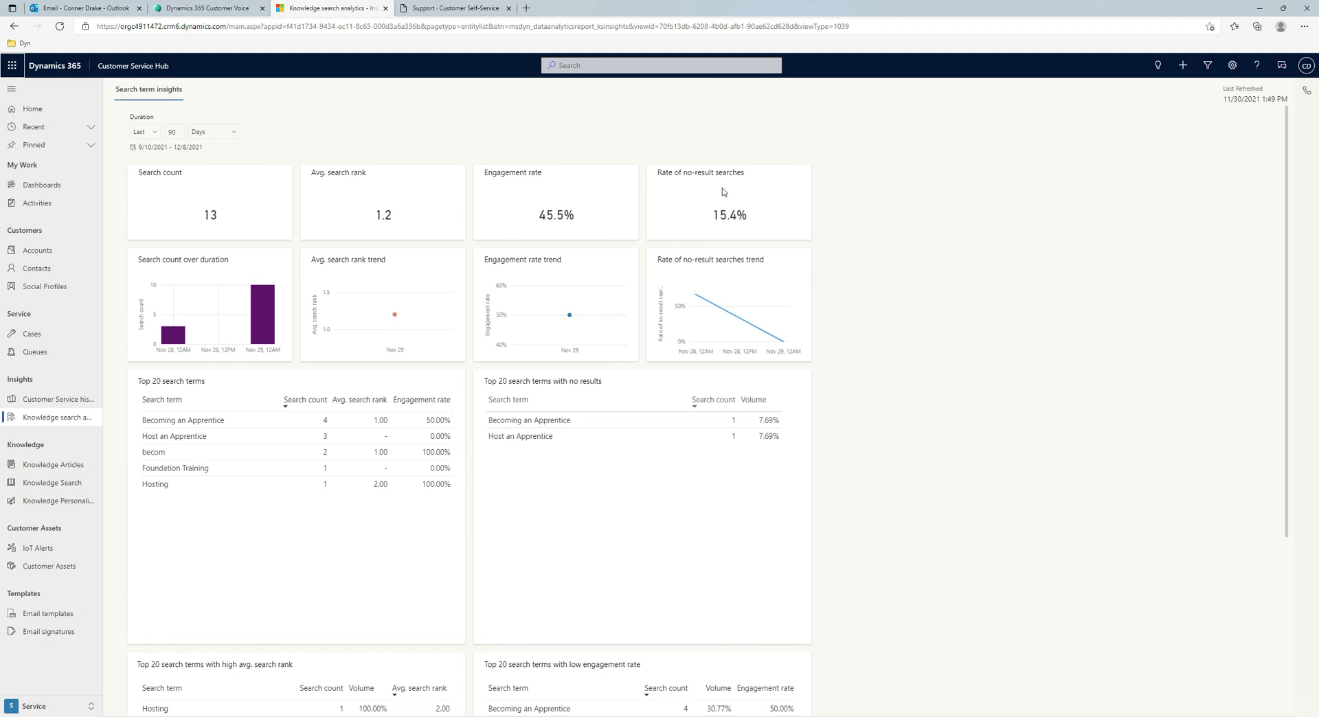
scroll(452, 217, down, 3)
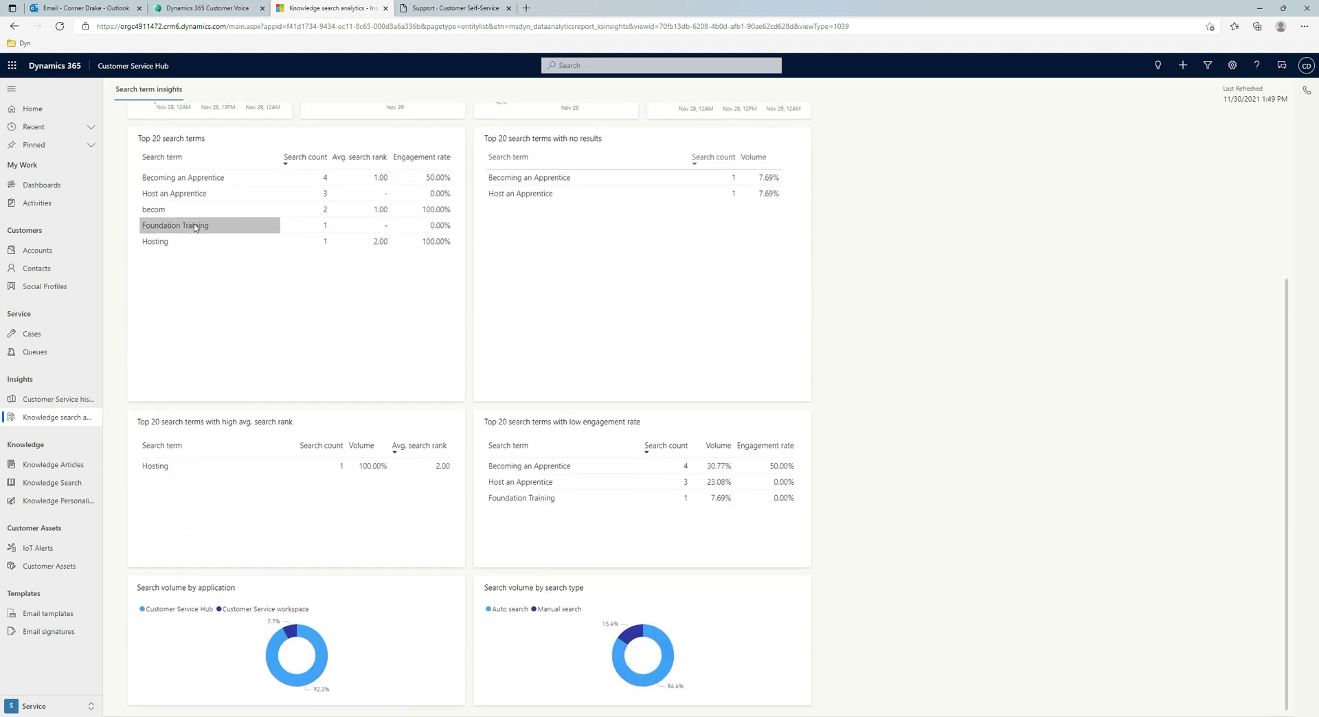
scroll(247, 226, up, 3)
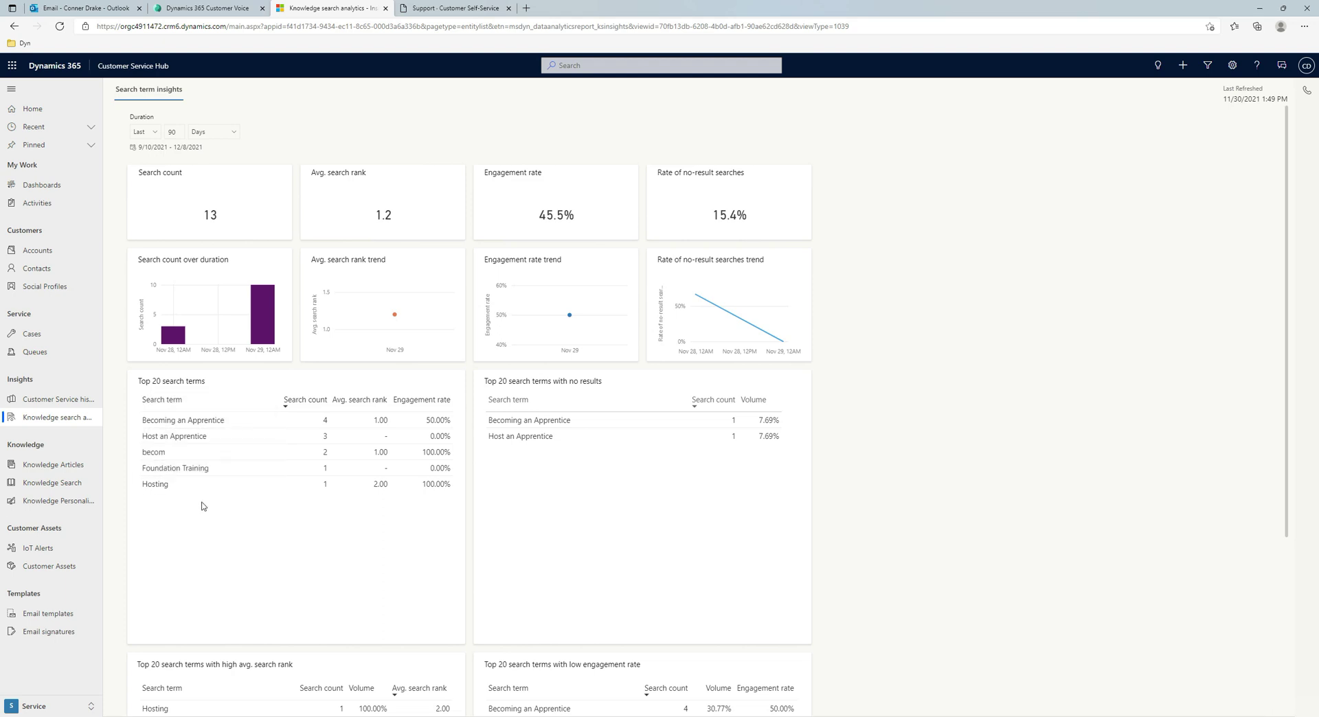
scroll(214, 444, down, 1)
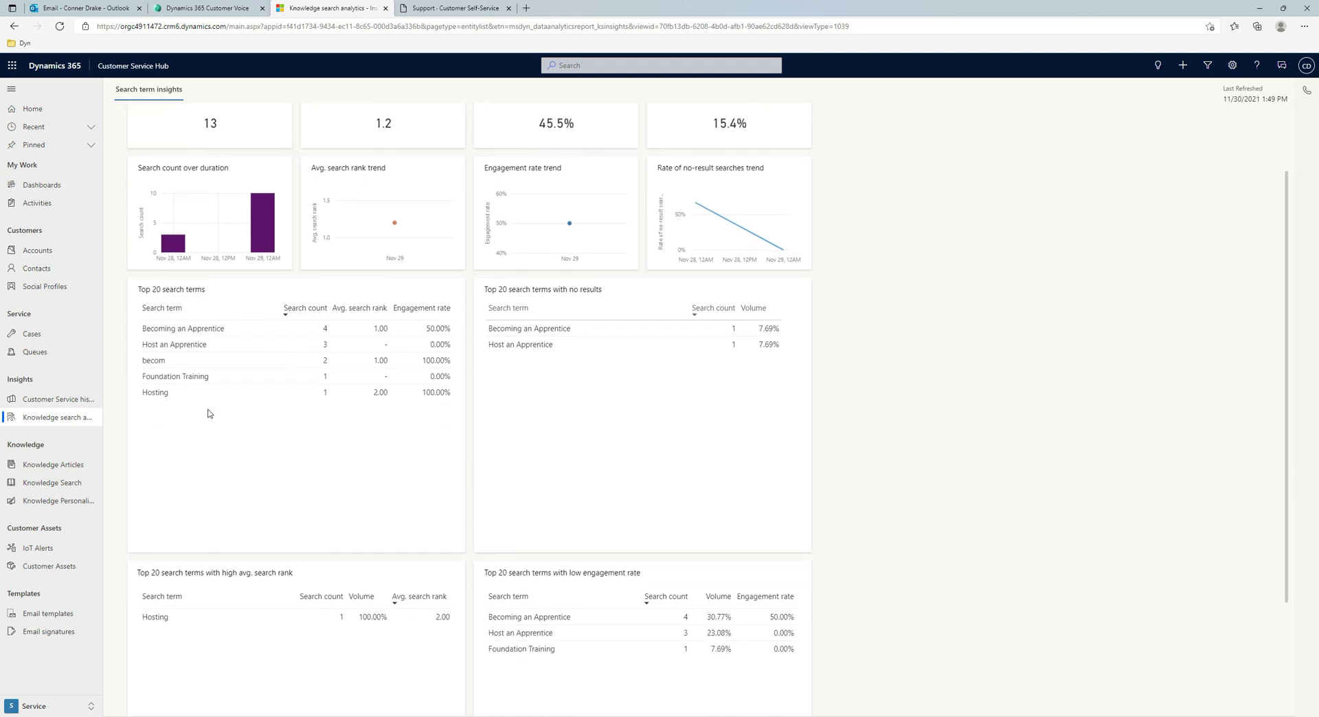
scroll(208, 412, up, 1)
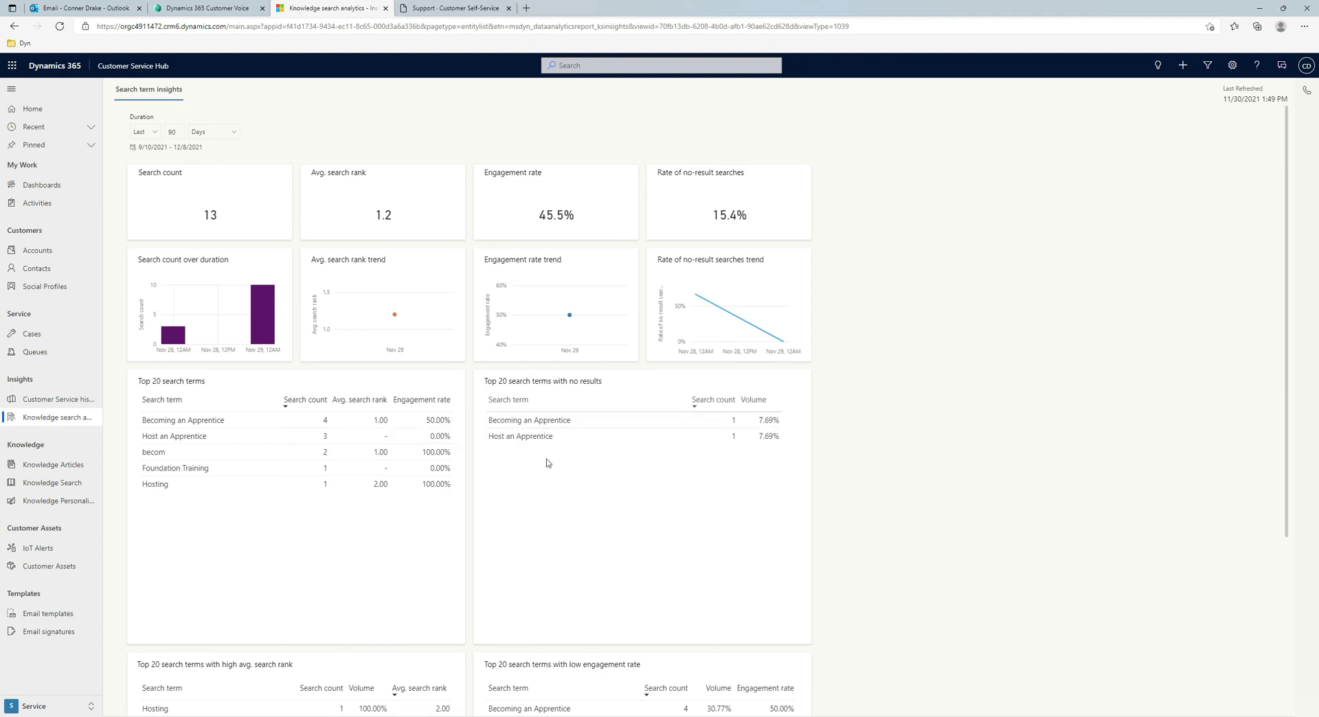
scroll(203, 482, down, 3)
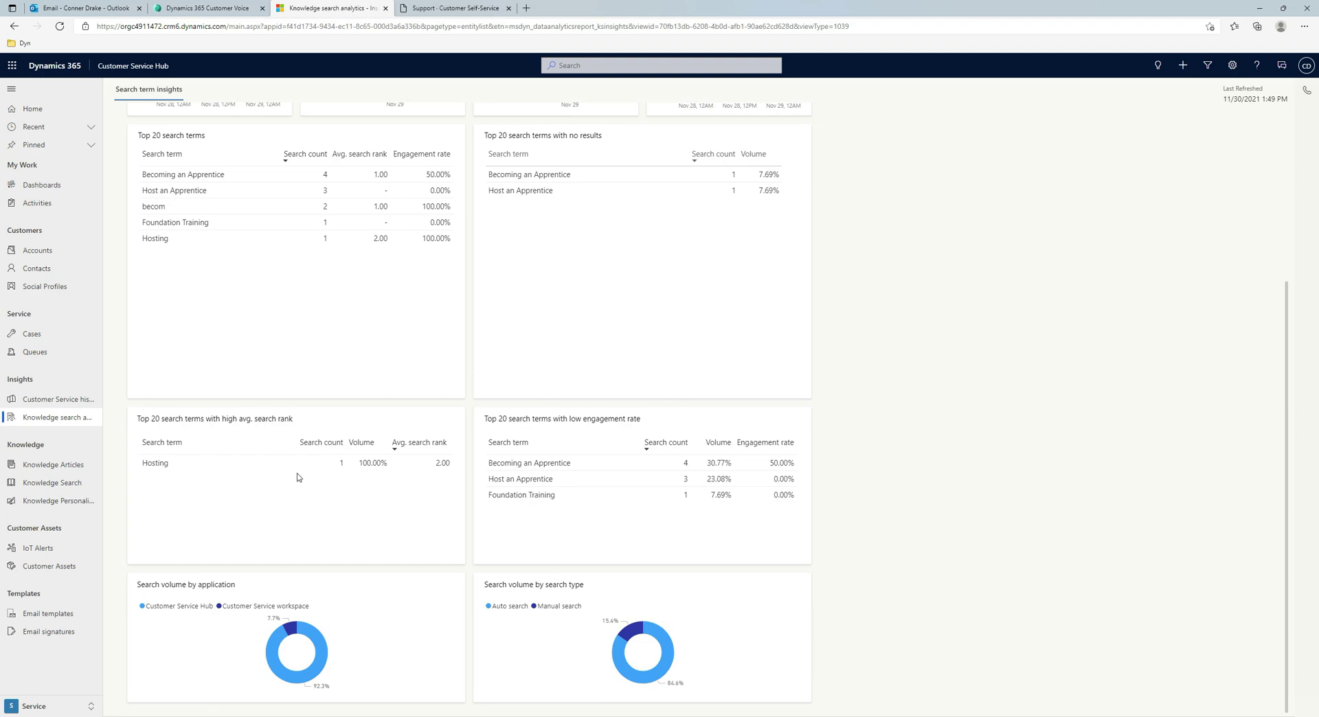
Switch to the Customer Service workspace app and close the Teams chats pane
click(139, 65)
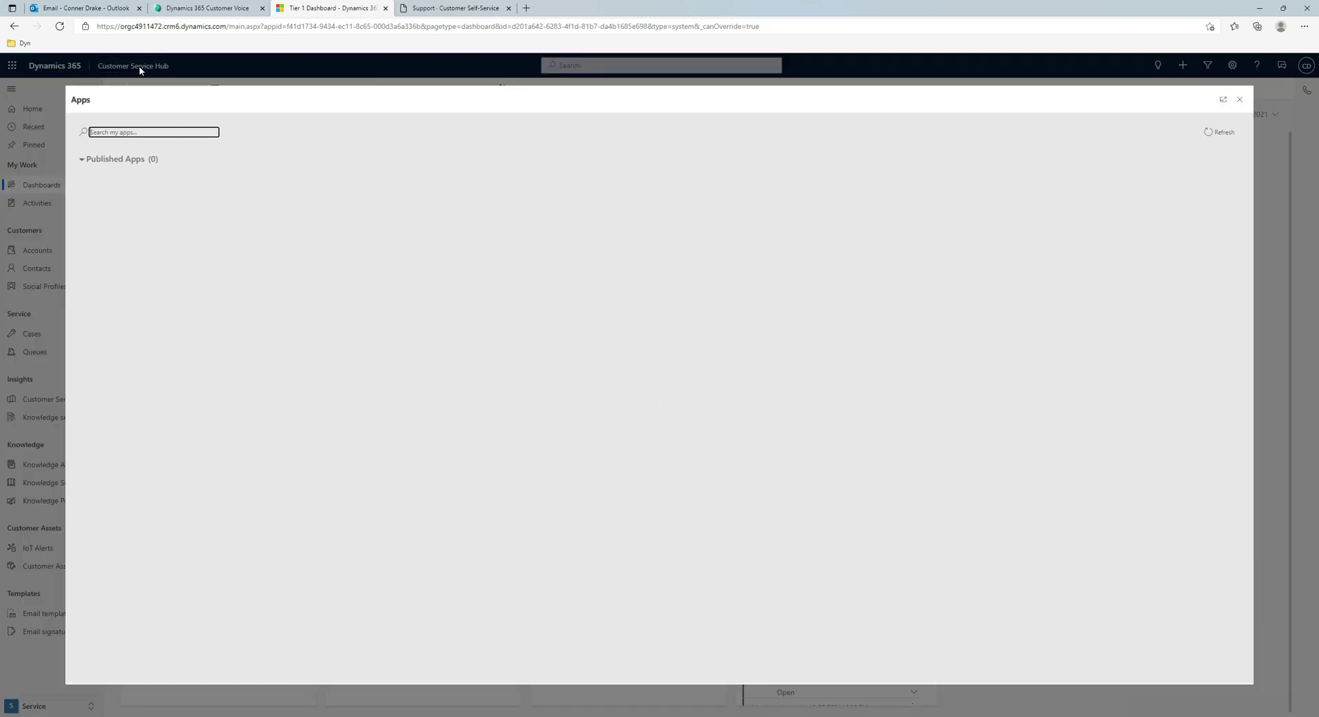
click(355, 242)
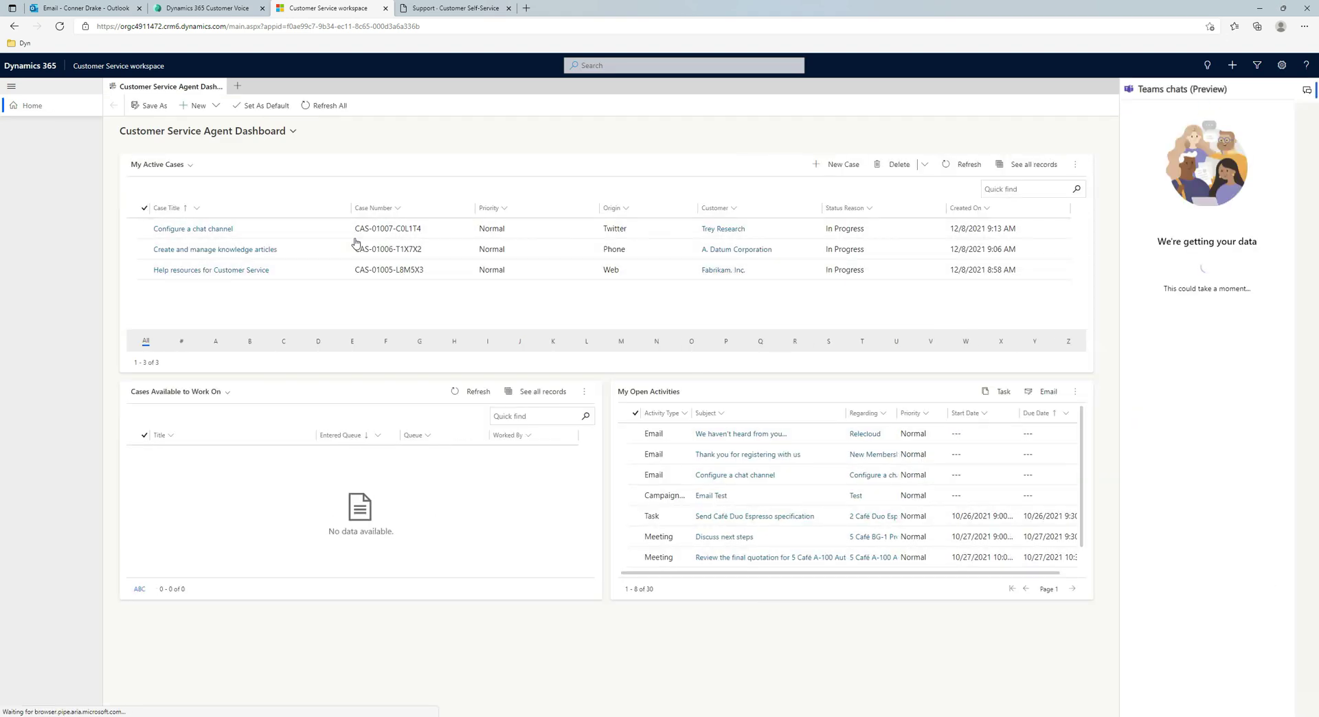
click(1304, 92)
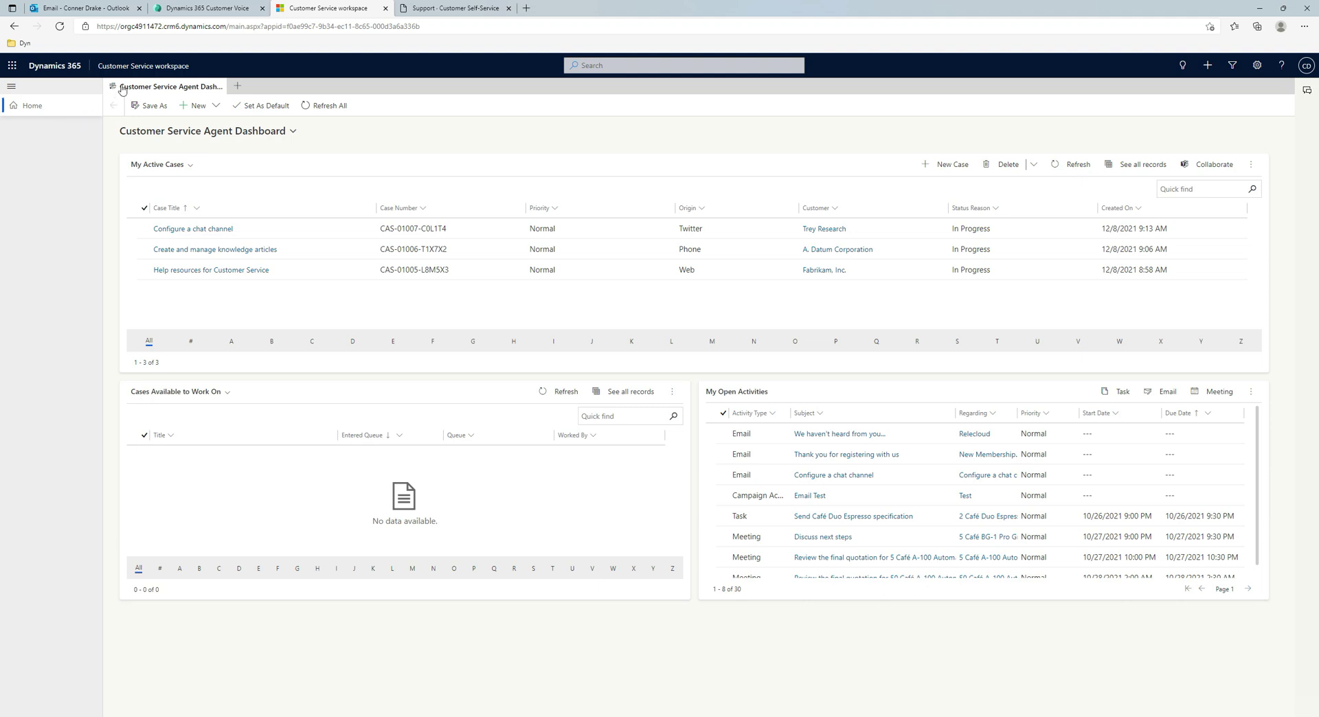
Open the Cases, Queues and Activities pages alongside the Customer Service Agent Dashboard
click(241, 89)
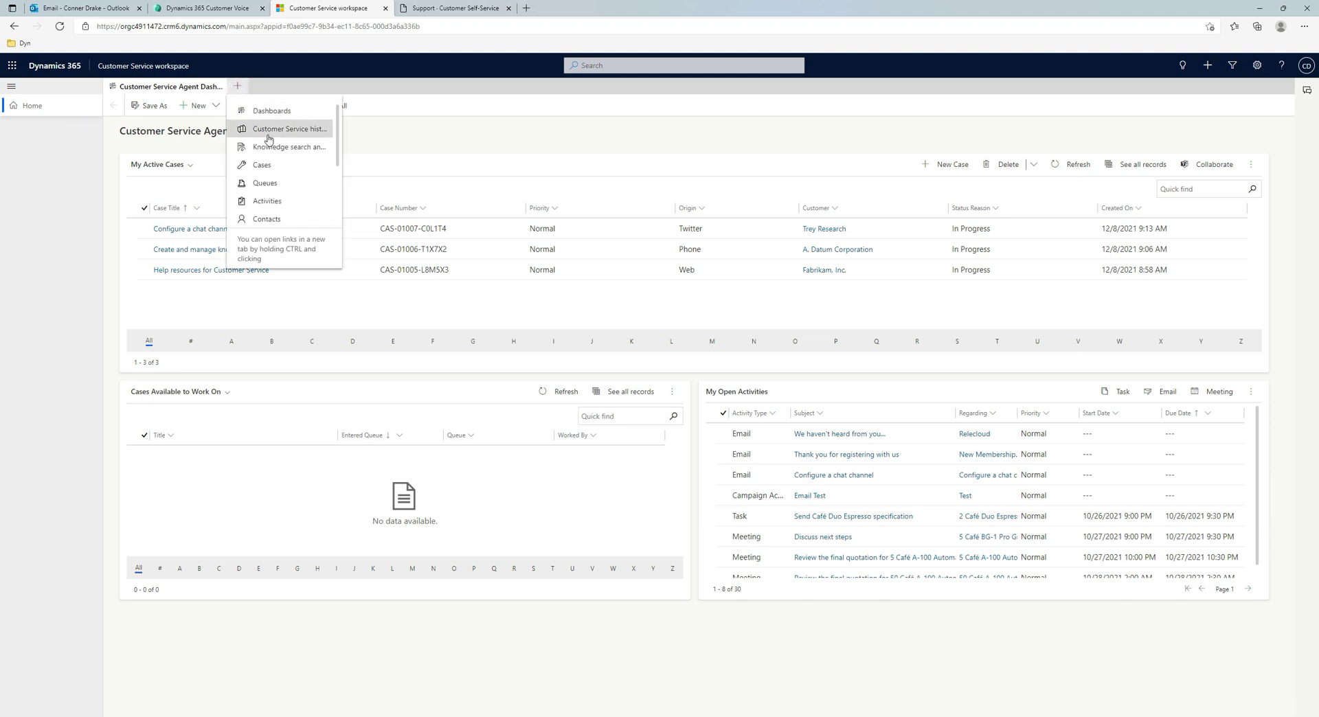
click(281, 163)
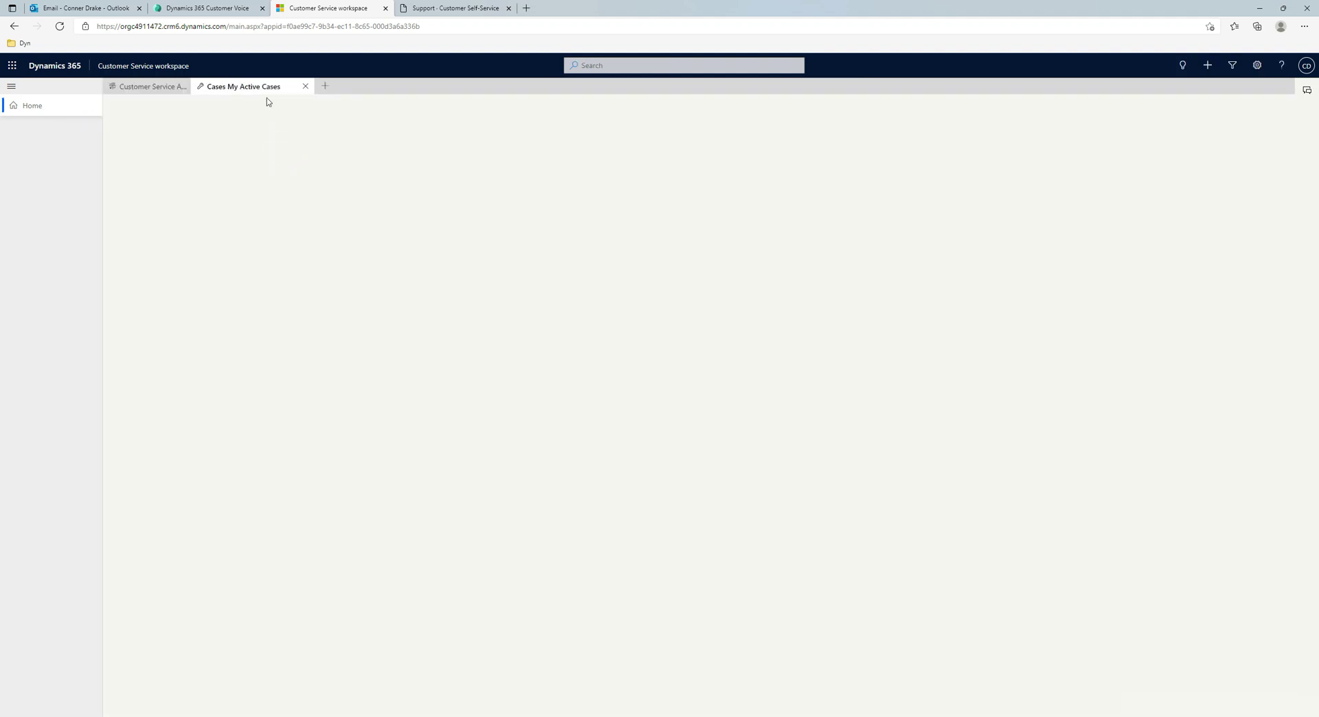
click(325, 85)
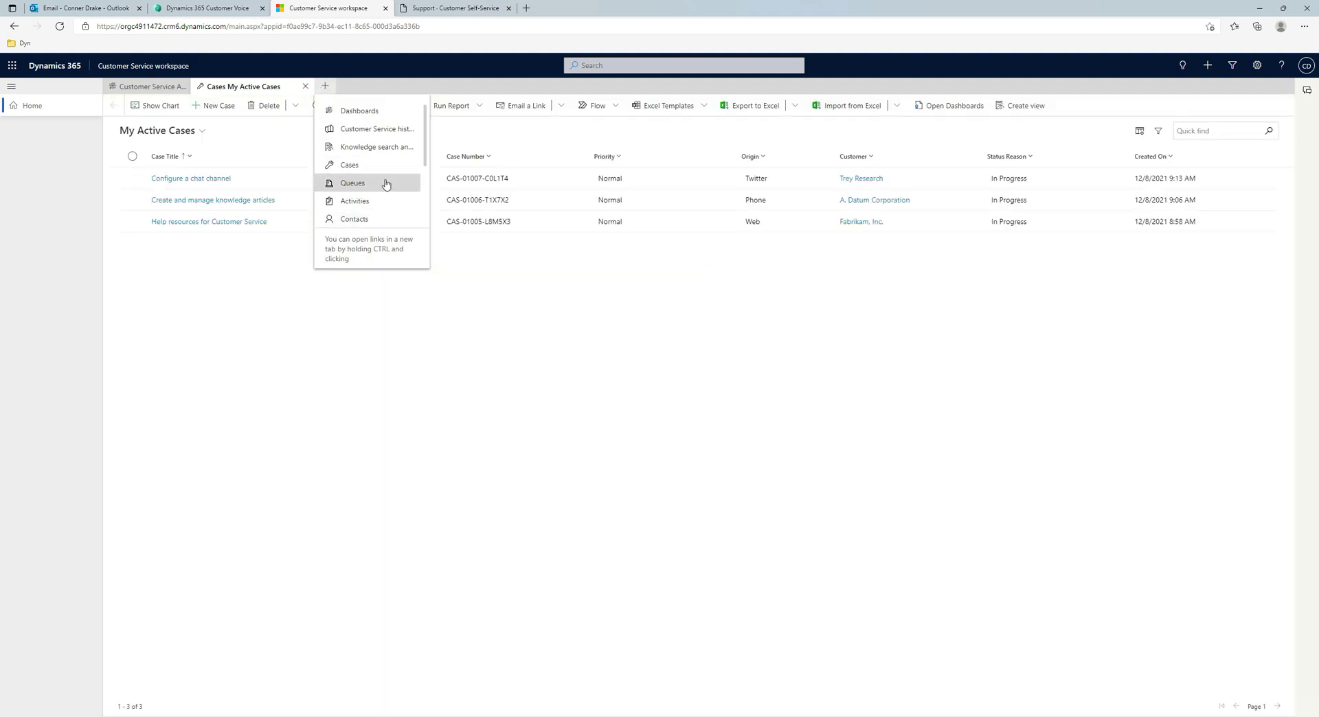
click(385, 183)
click(413, 86)
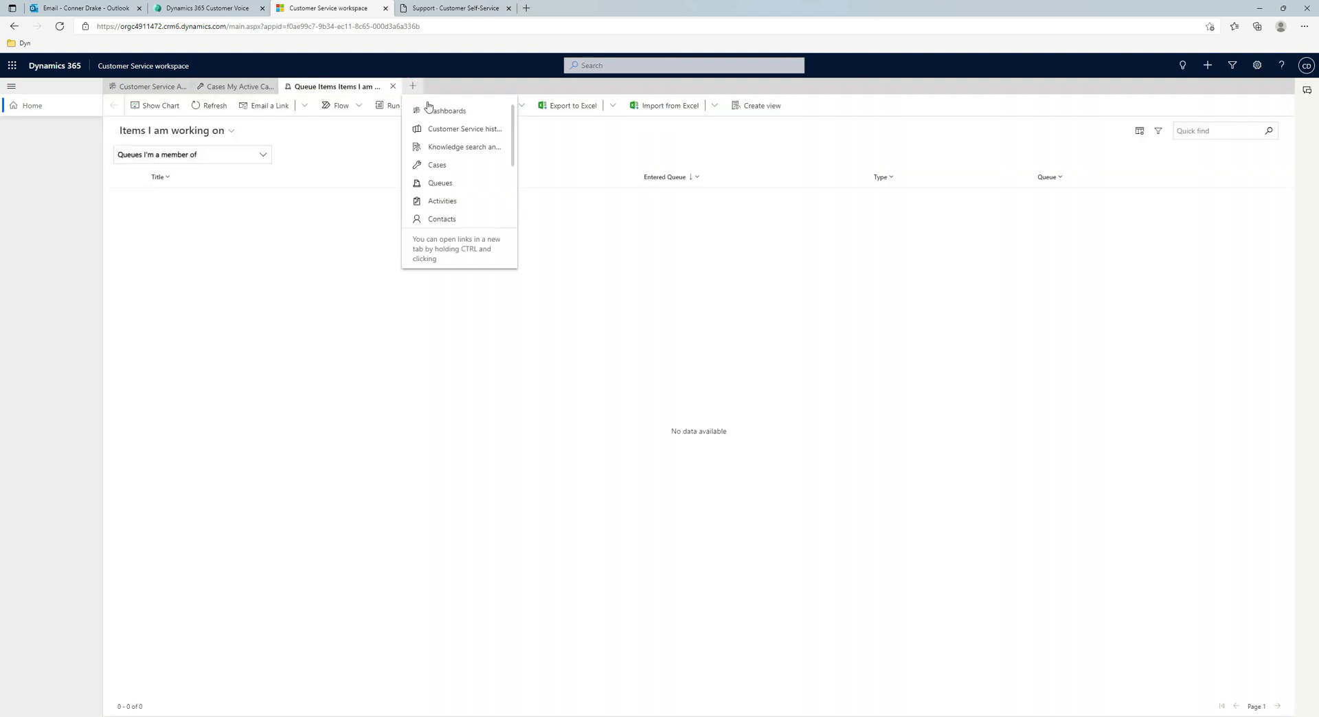
scroll(470, 206, down, 1)
click(466, 163)
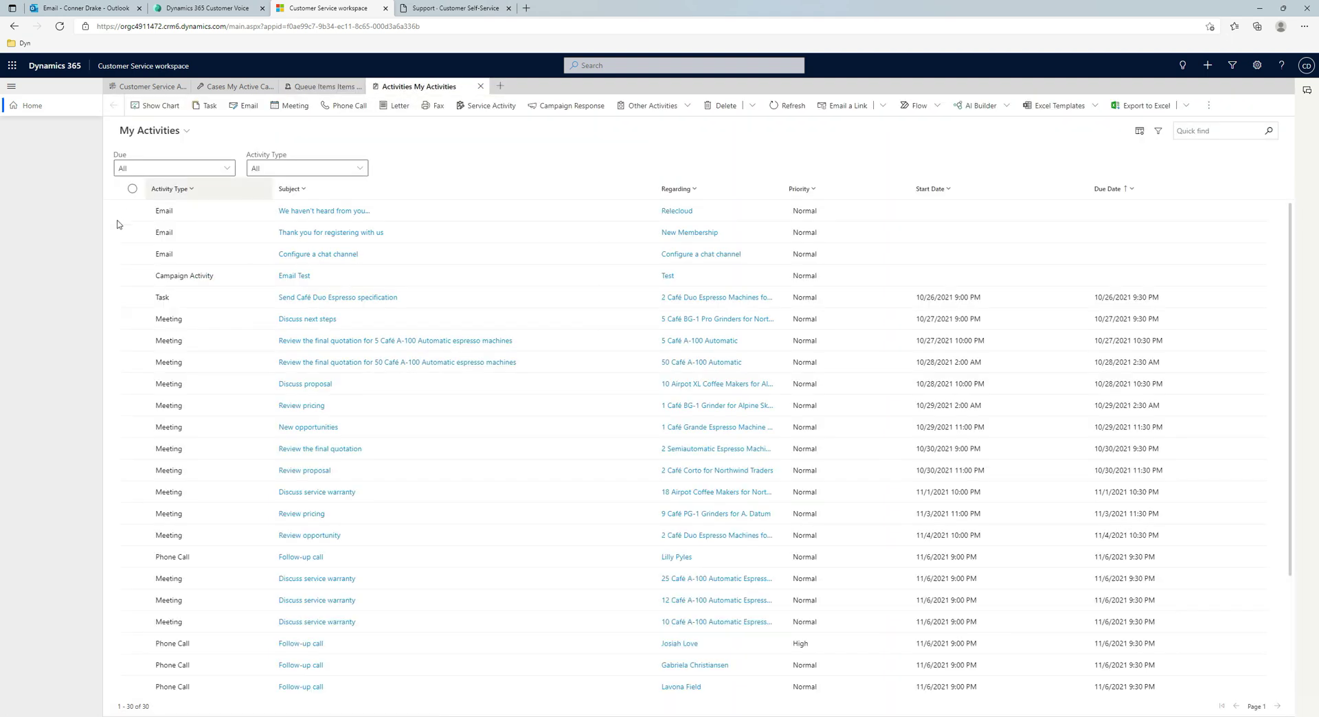
Go through the open dashboard, Cases, Queue Items and Activities pages and return to My Active Cases
click(180, 85)
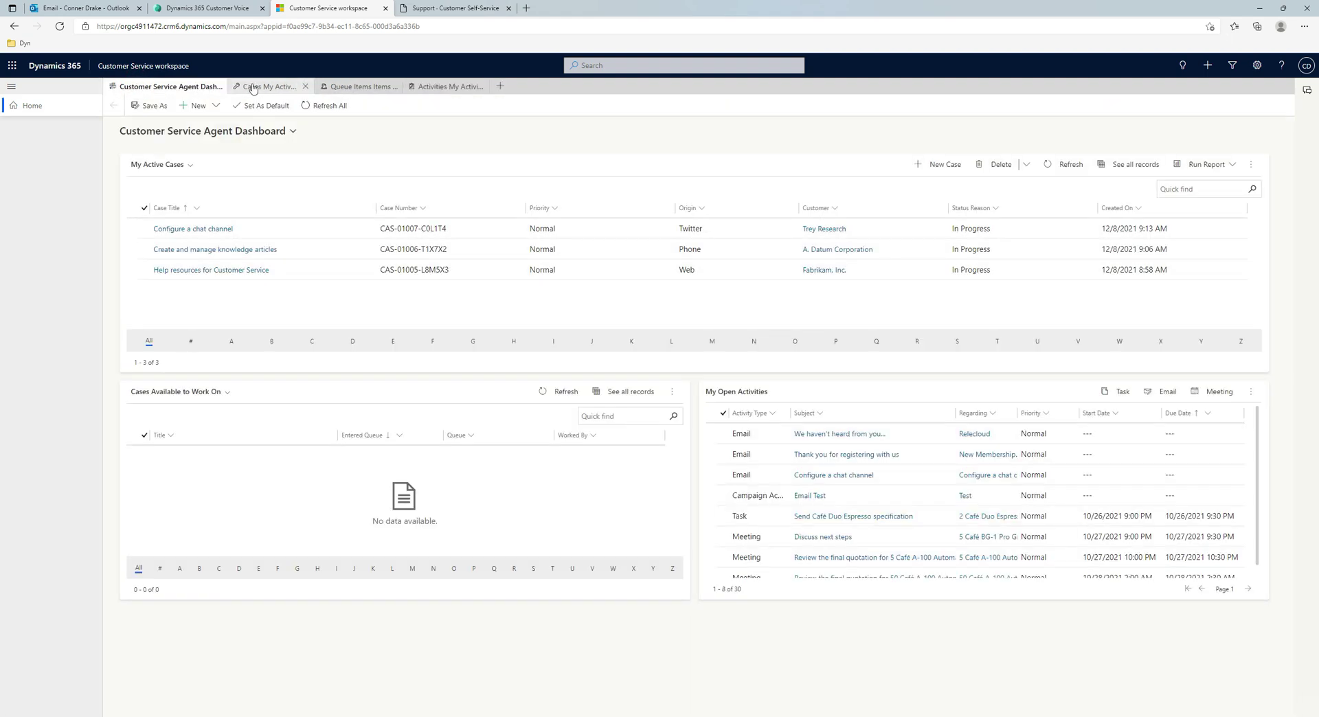
click(249, 86)
click(347, 86)
click(448, 86)
click(227, 86)
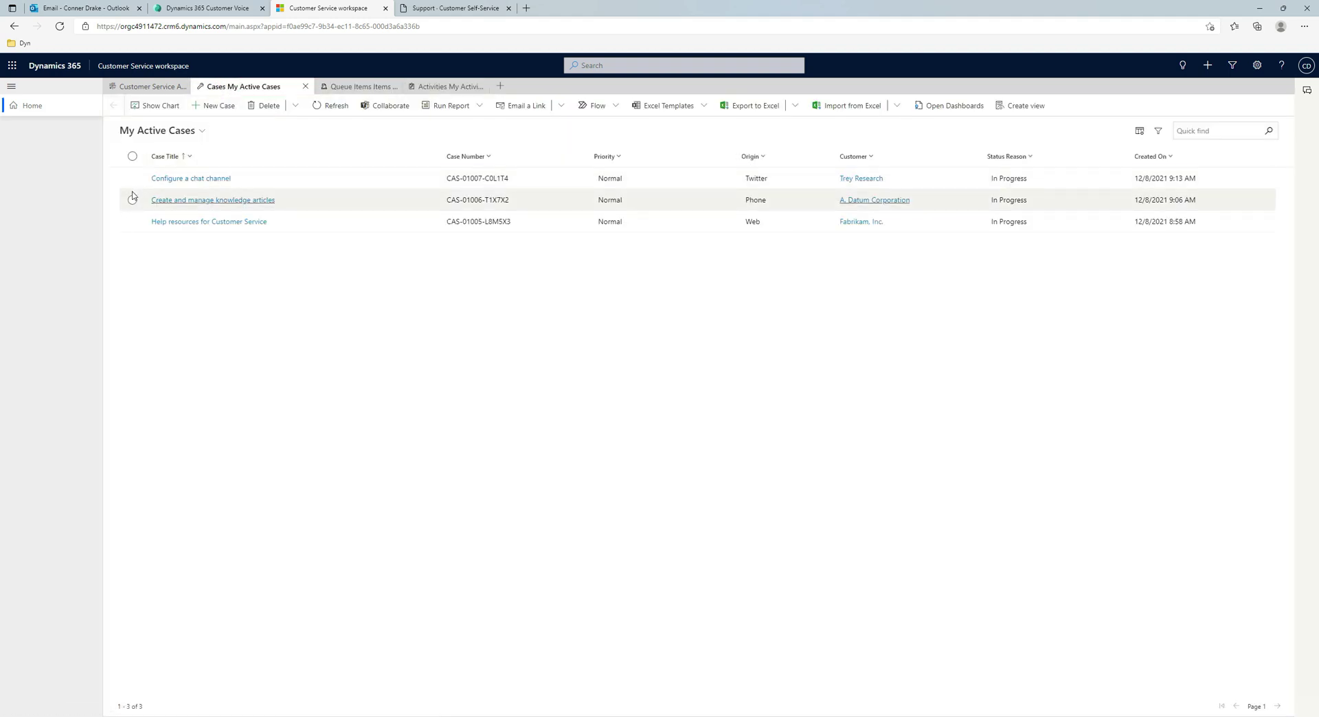
Open the Configure a chat channel, Create and manage knowledge articles and Help resources for Customer Service cases as separate sessions
click(181, 180)
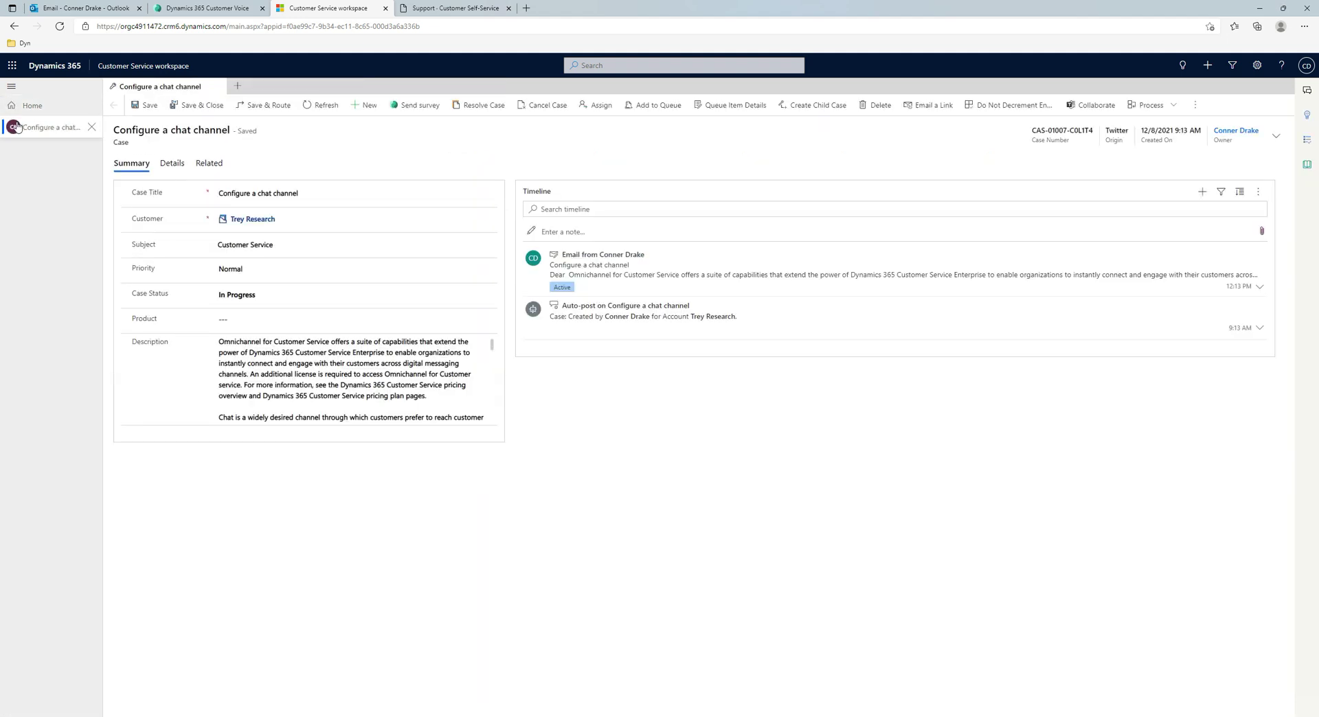
click(75, 107)
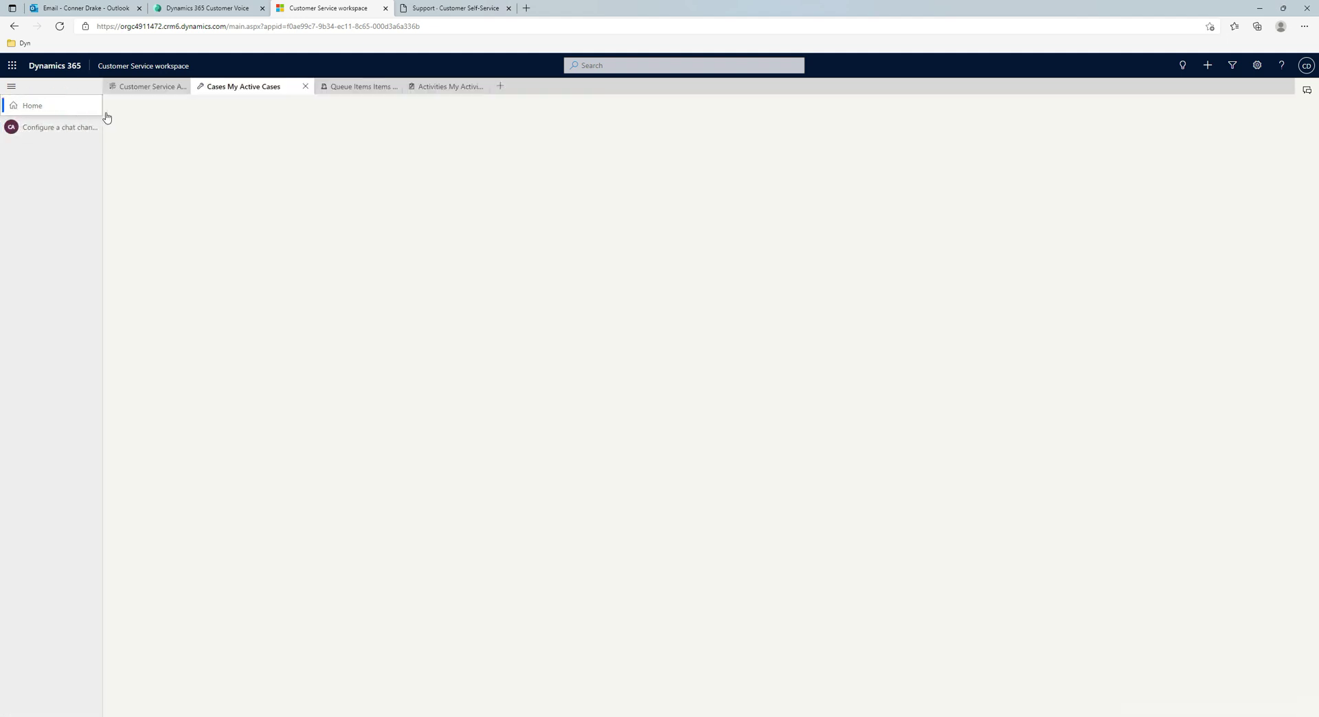
click(187, 202)
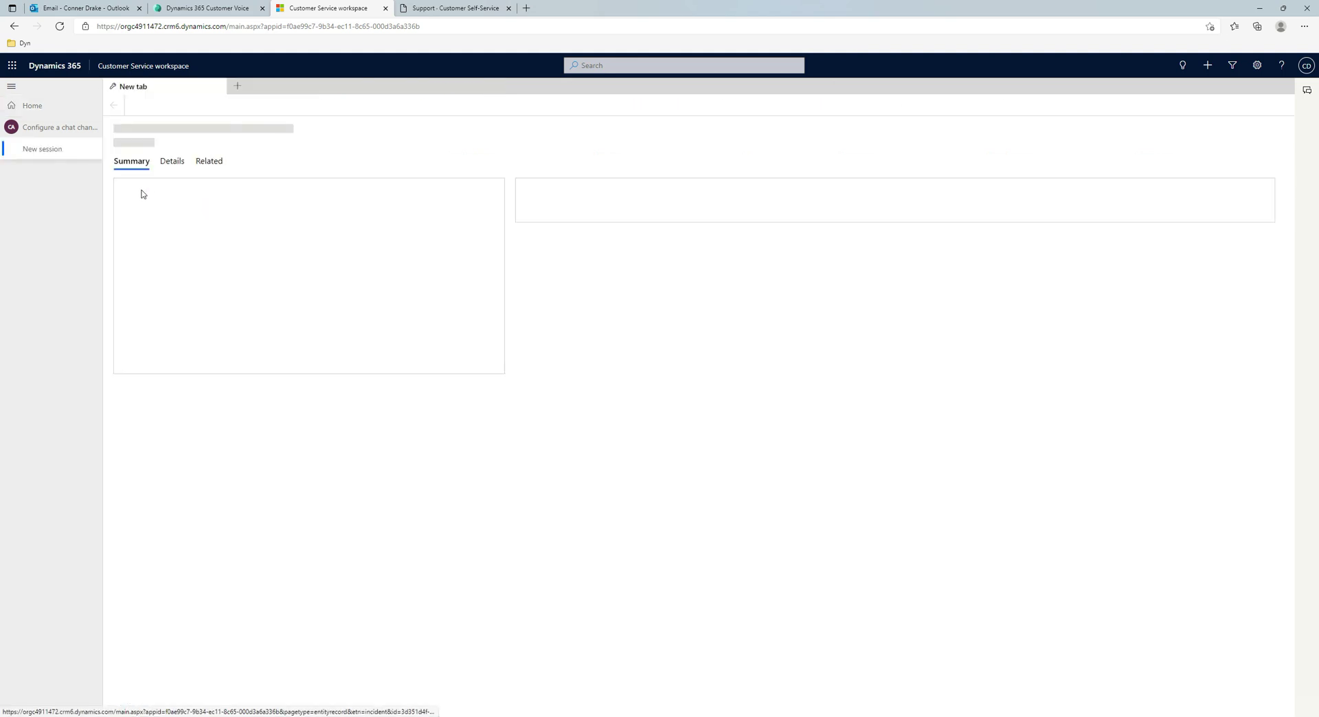
click(38, 105)
click(206, 221)
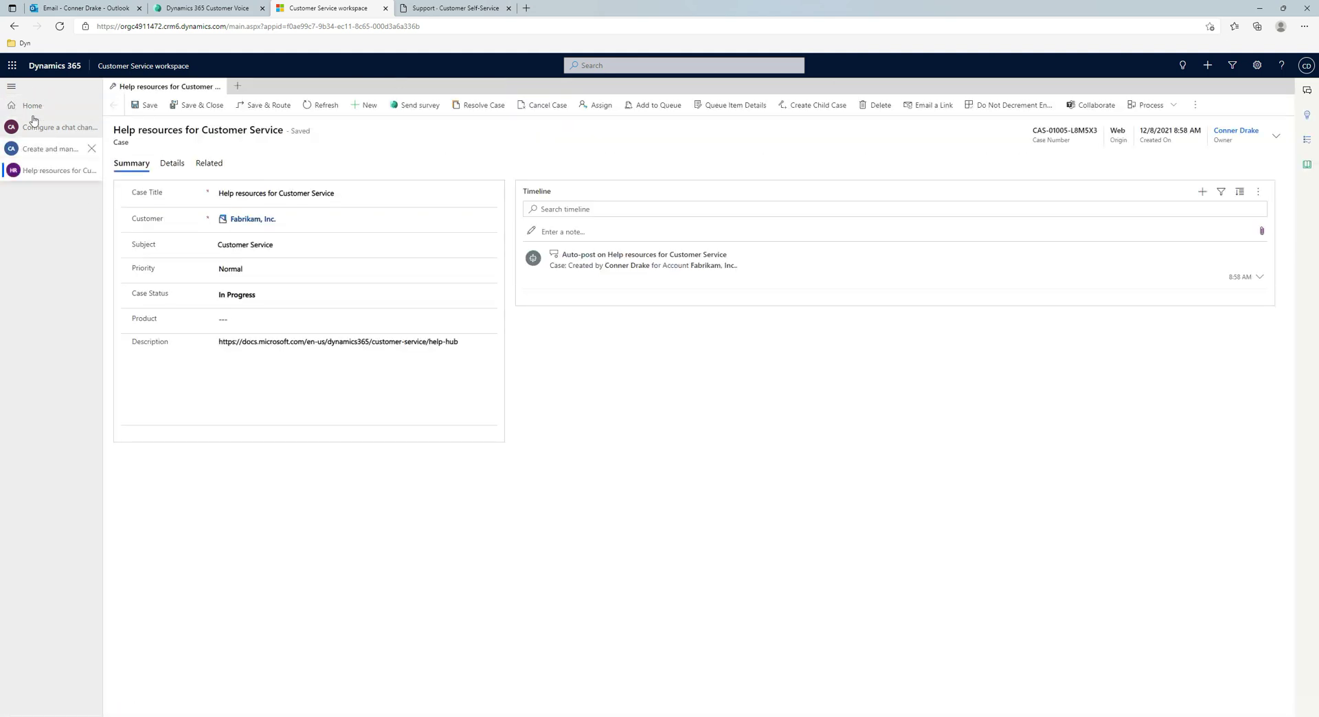
Return to the Configure a chat channel session and view its Teams chats, Agent scripts and Smart assist panes
click(38, 132)
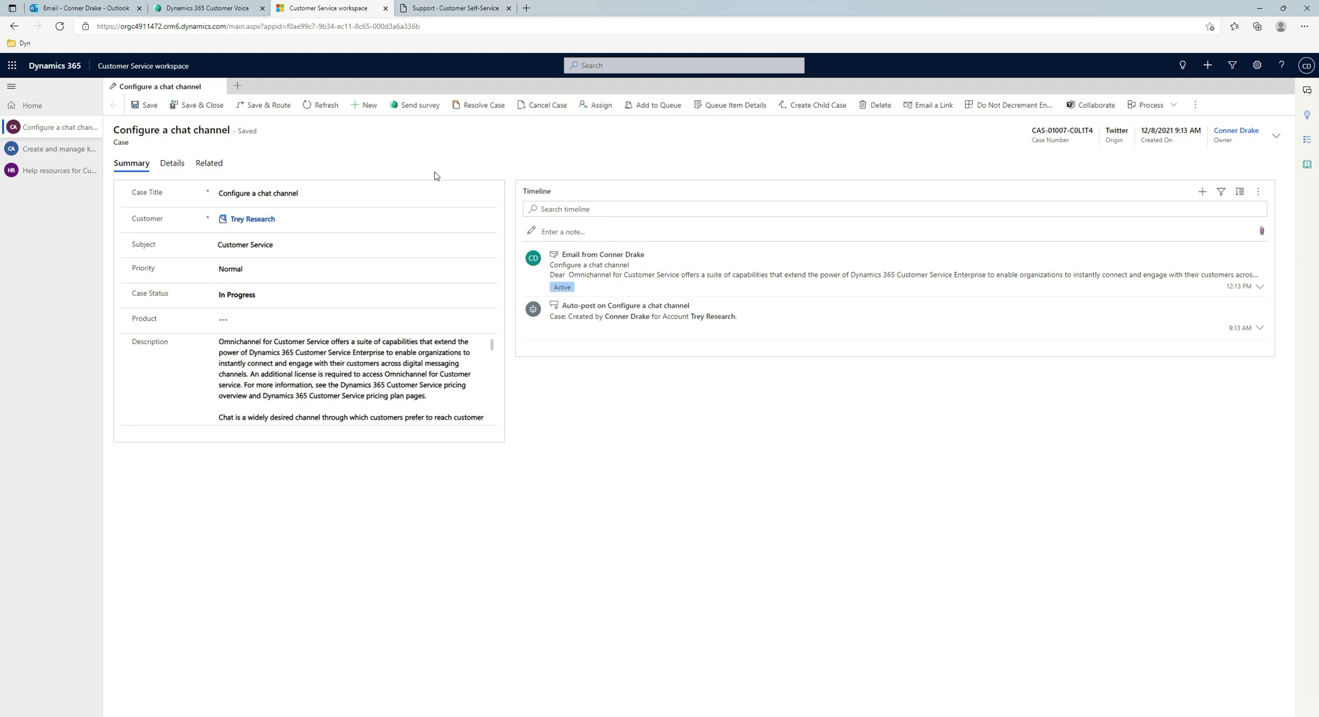
click(1307, 91)
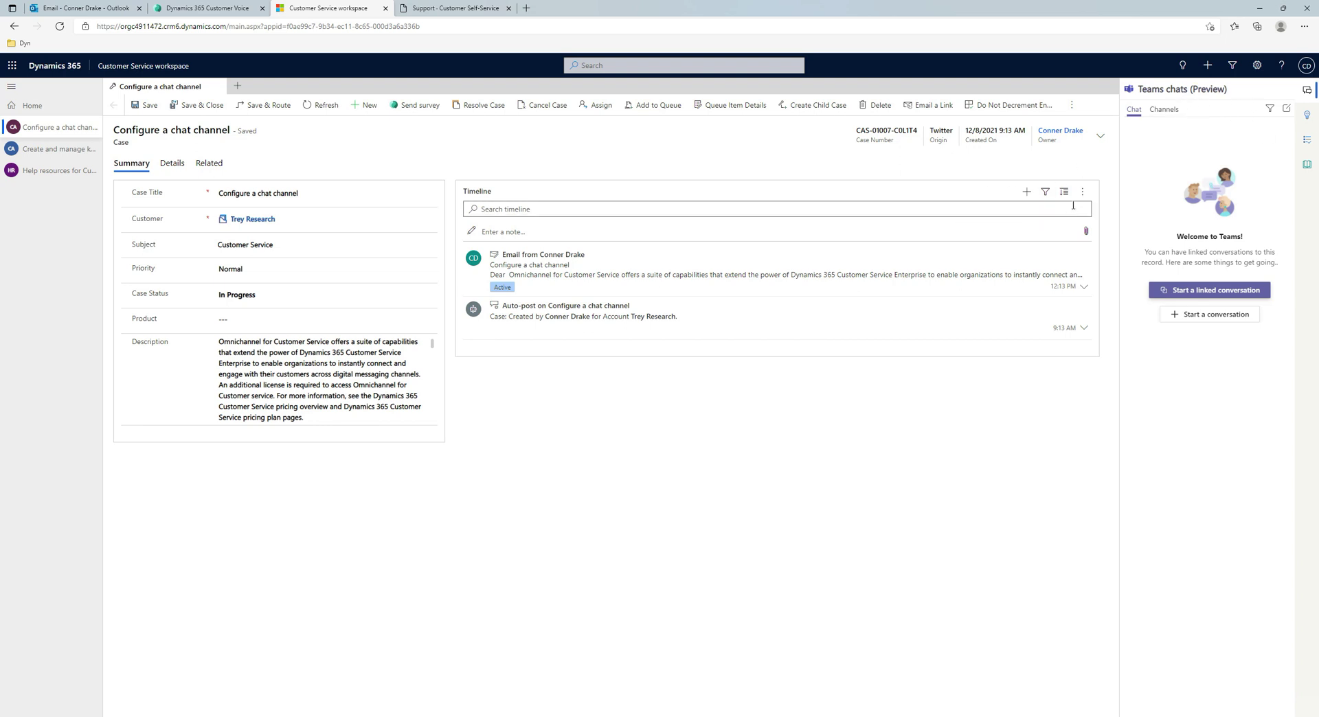
click(1310, 144)
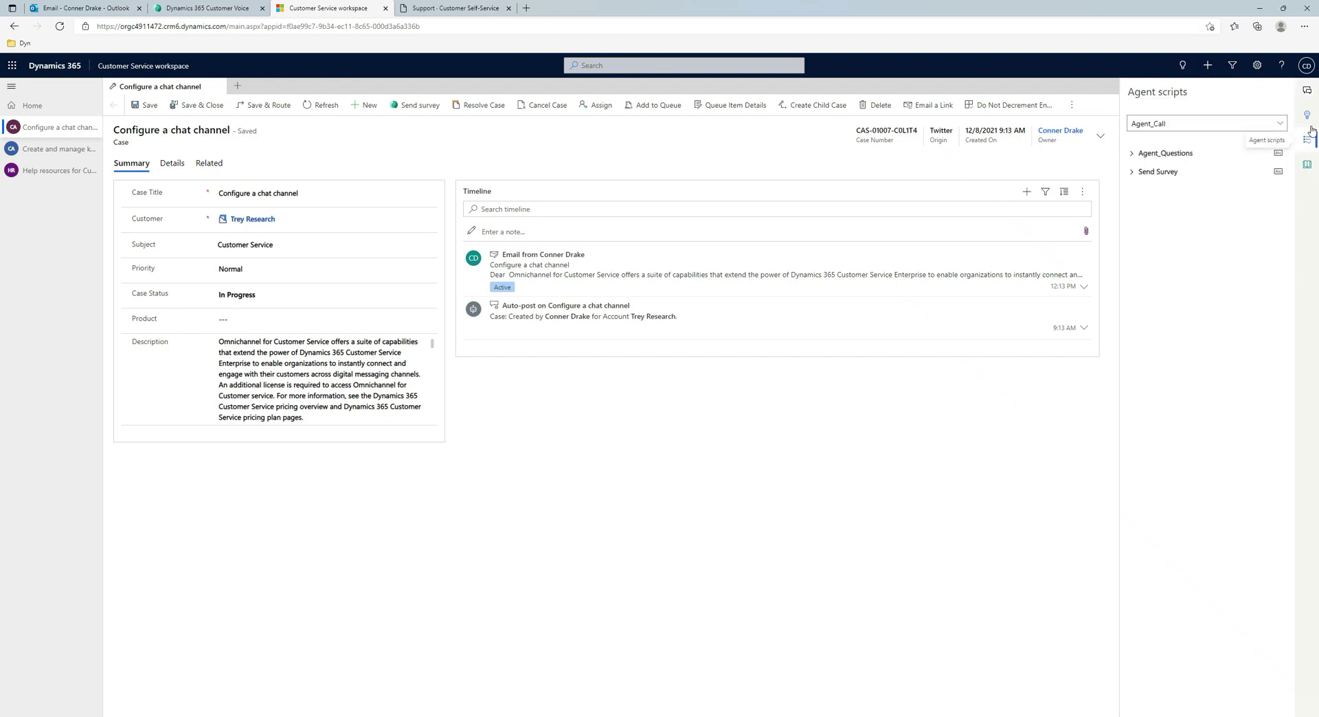
click(1306, 115)
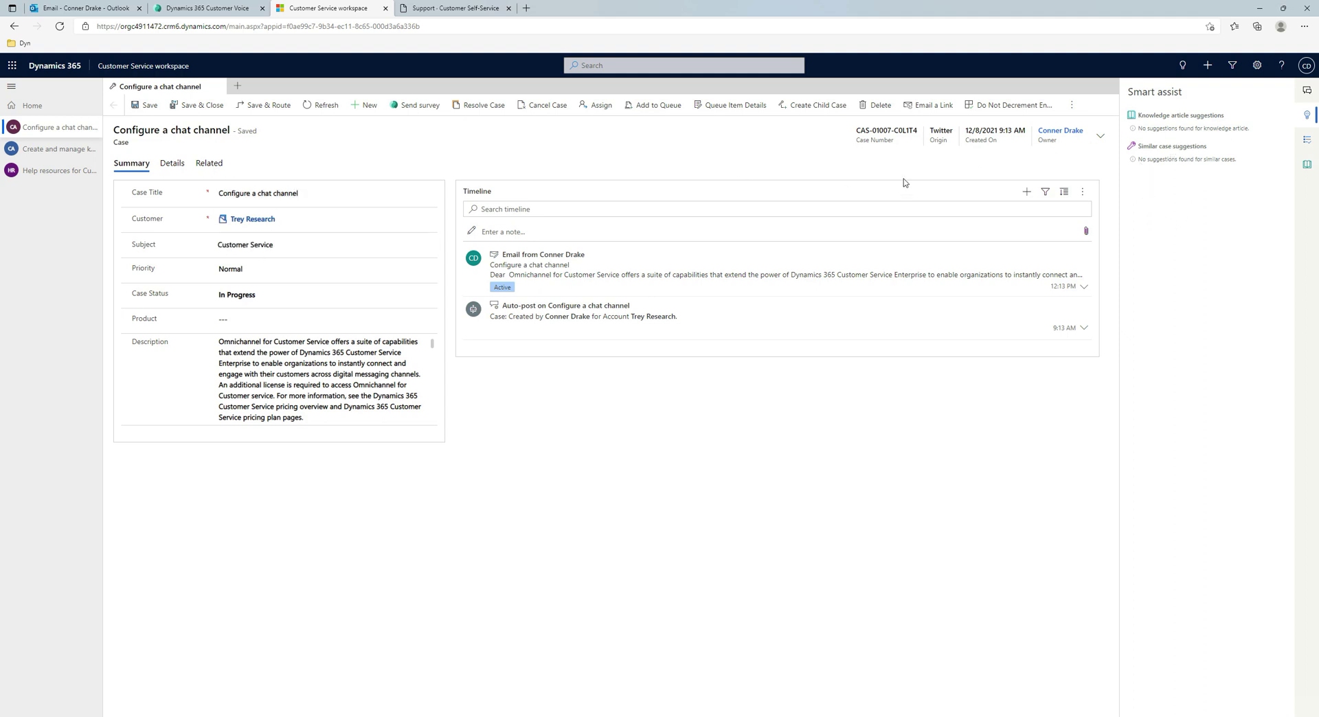
Return to the case's agent scripts and select the Agent_Call script
click(1306, 140)
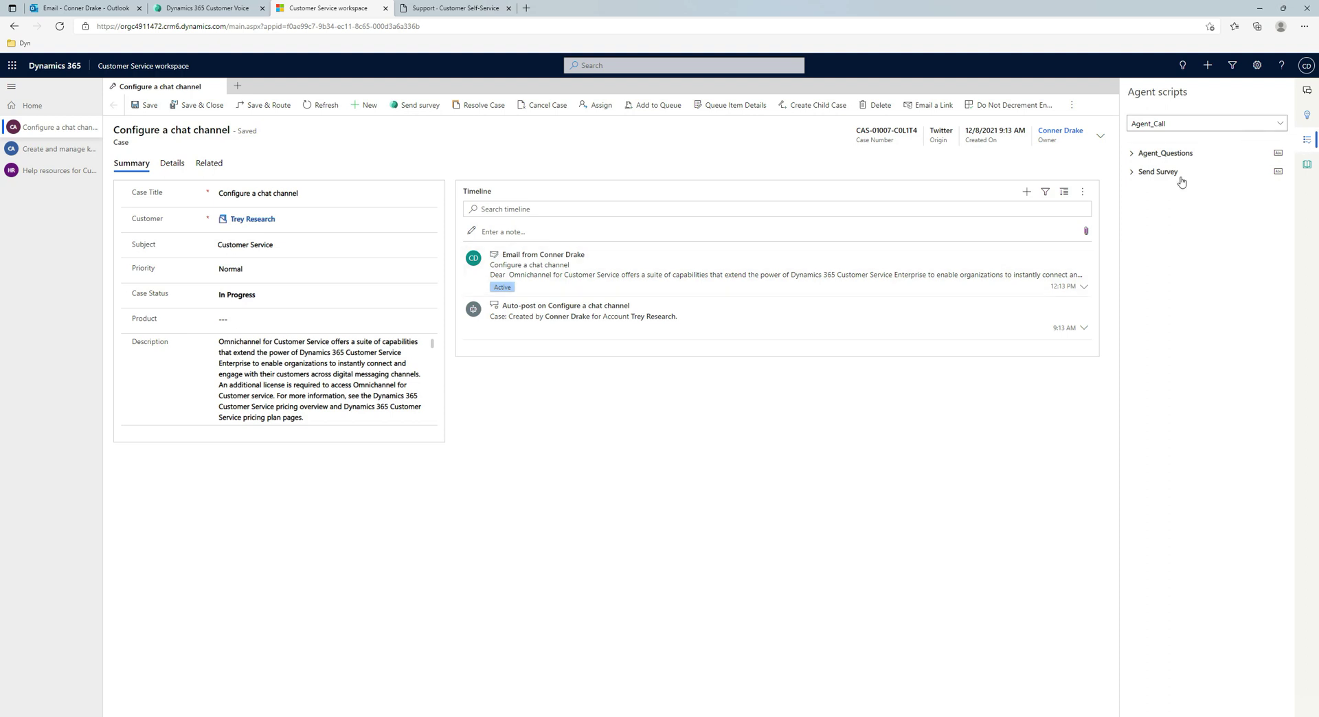
click(1159, 124)
click(1158, 124)
click(1158, 124)
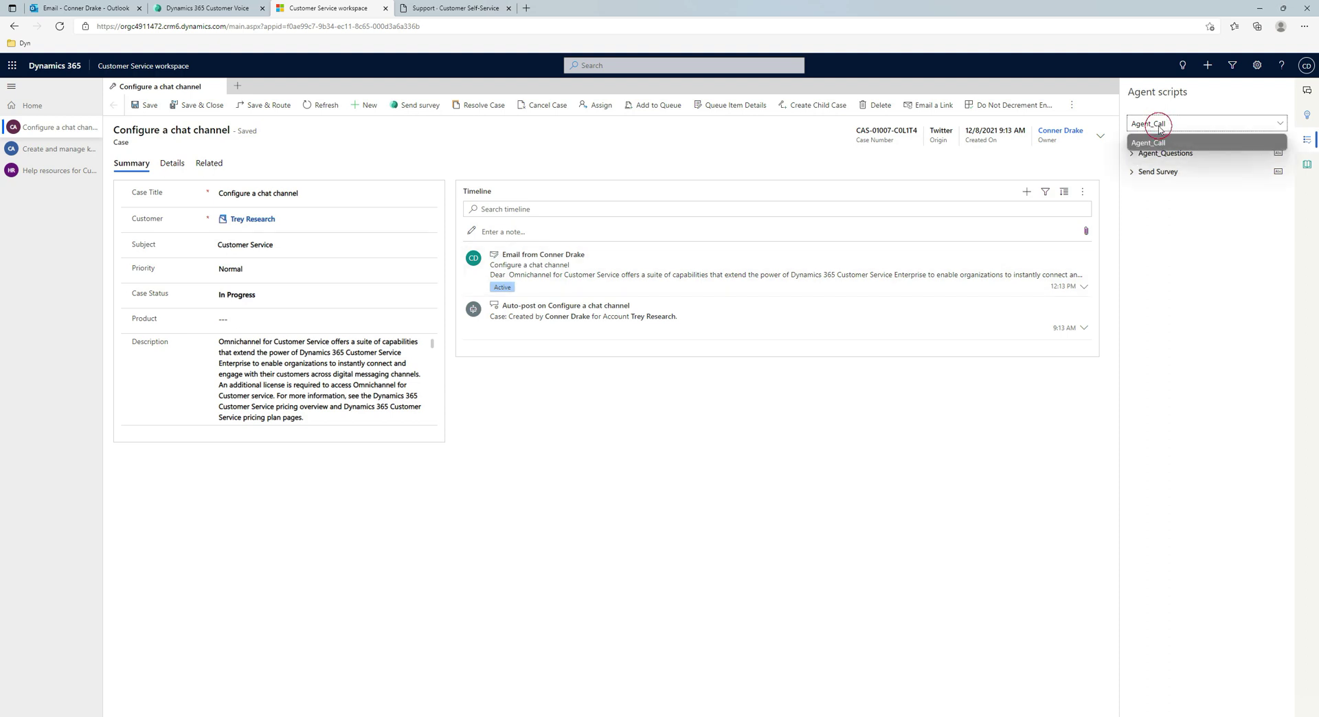
click(1149, 143)
Expand and run the Agent_Questions and Send Survey steps of the Agent_Call script
click(1131, 154)
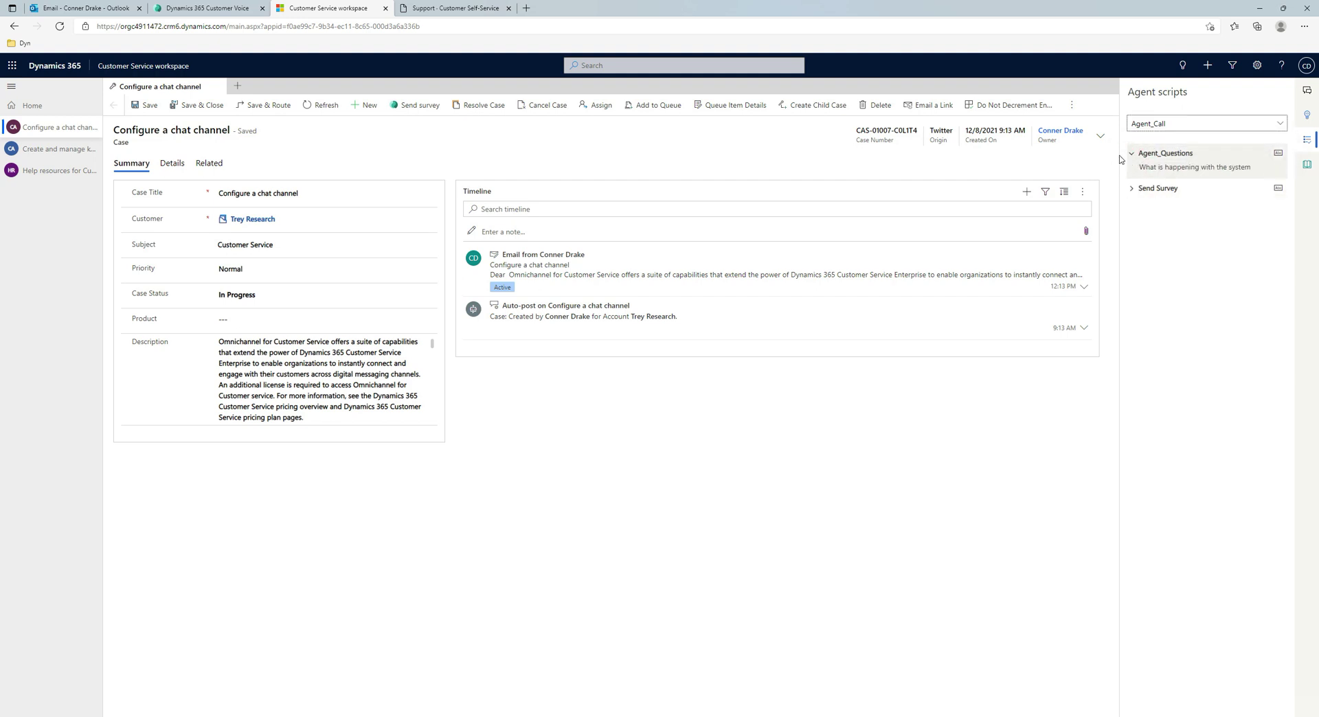
click(1280, 157)
click(1132, 188)
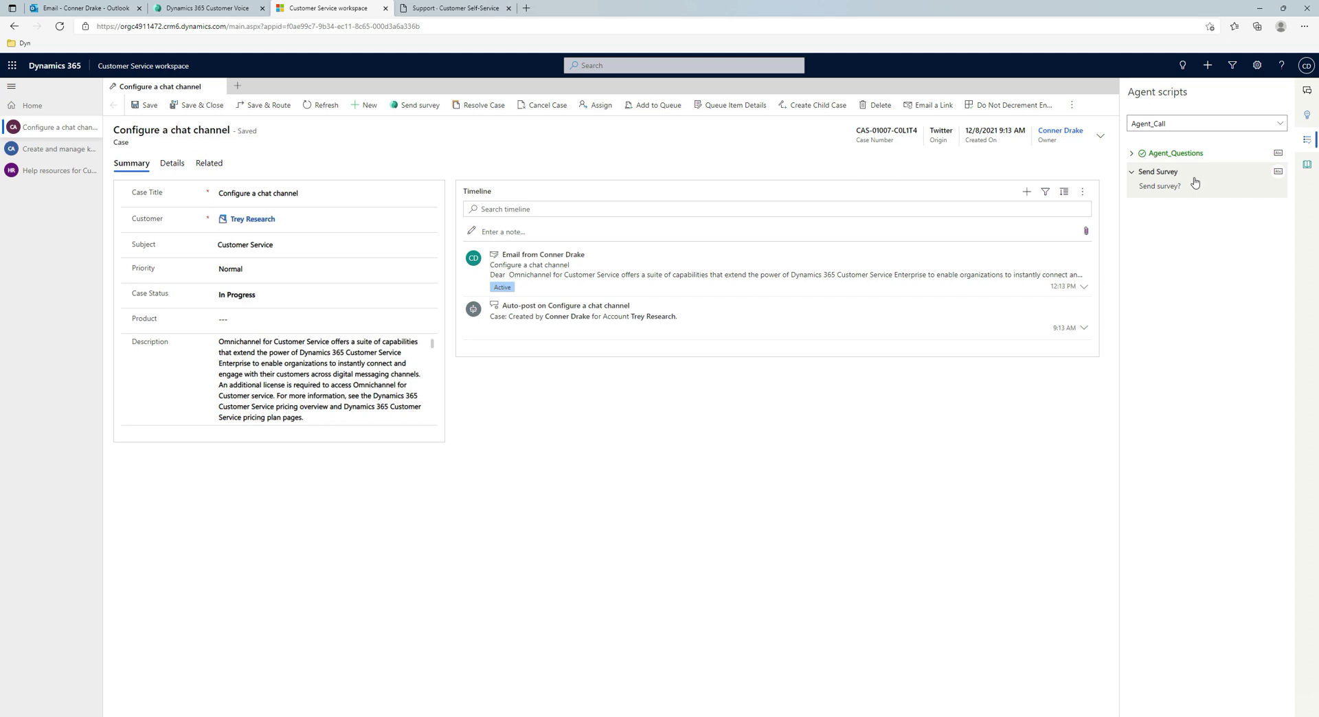
click(1276, 173)
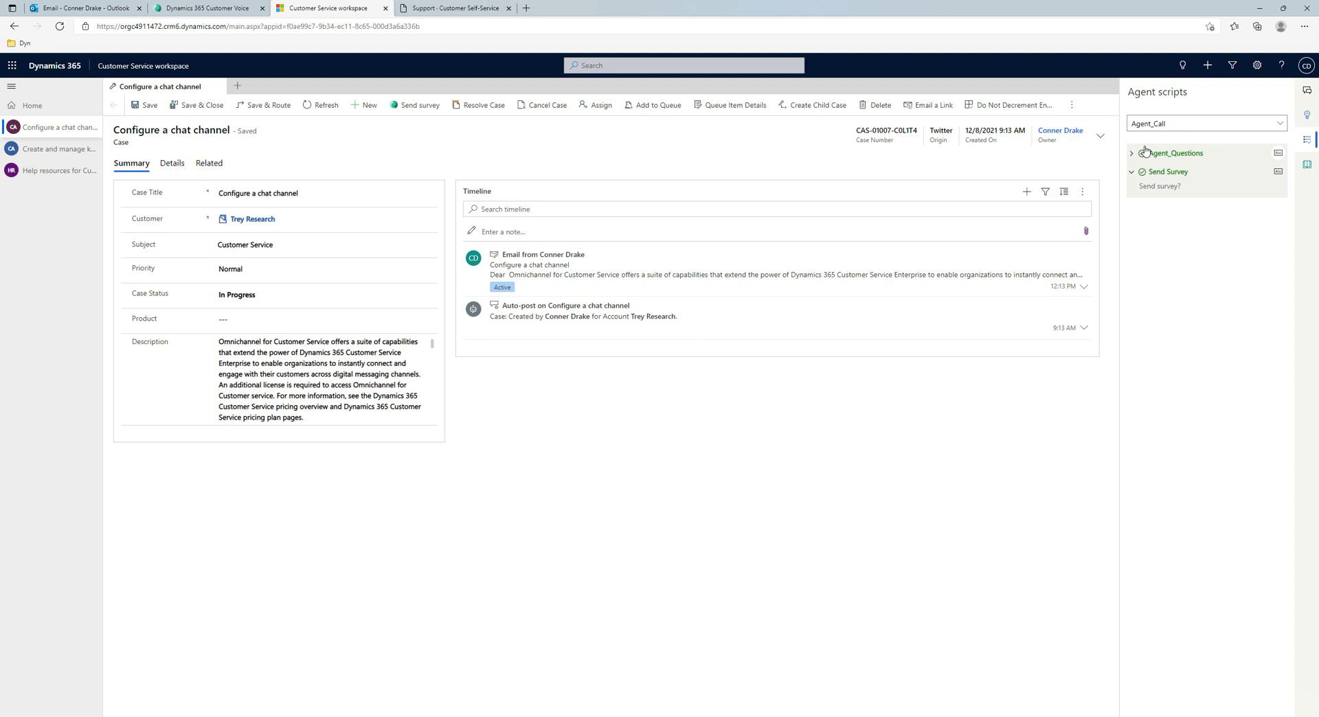
View the case's Smart assist suggestions and open the Configure a chat channel article from Knowledge search
click(1307, 116)
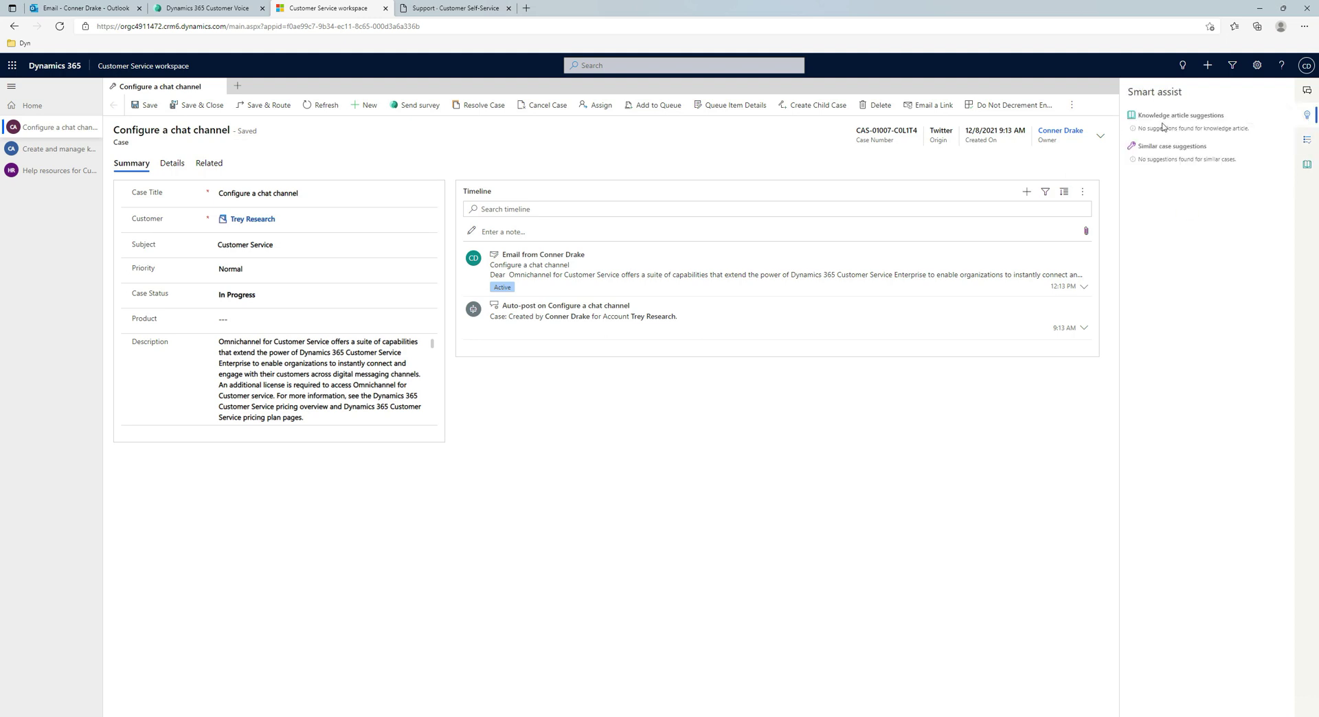
click(1307, 165)
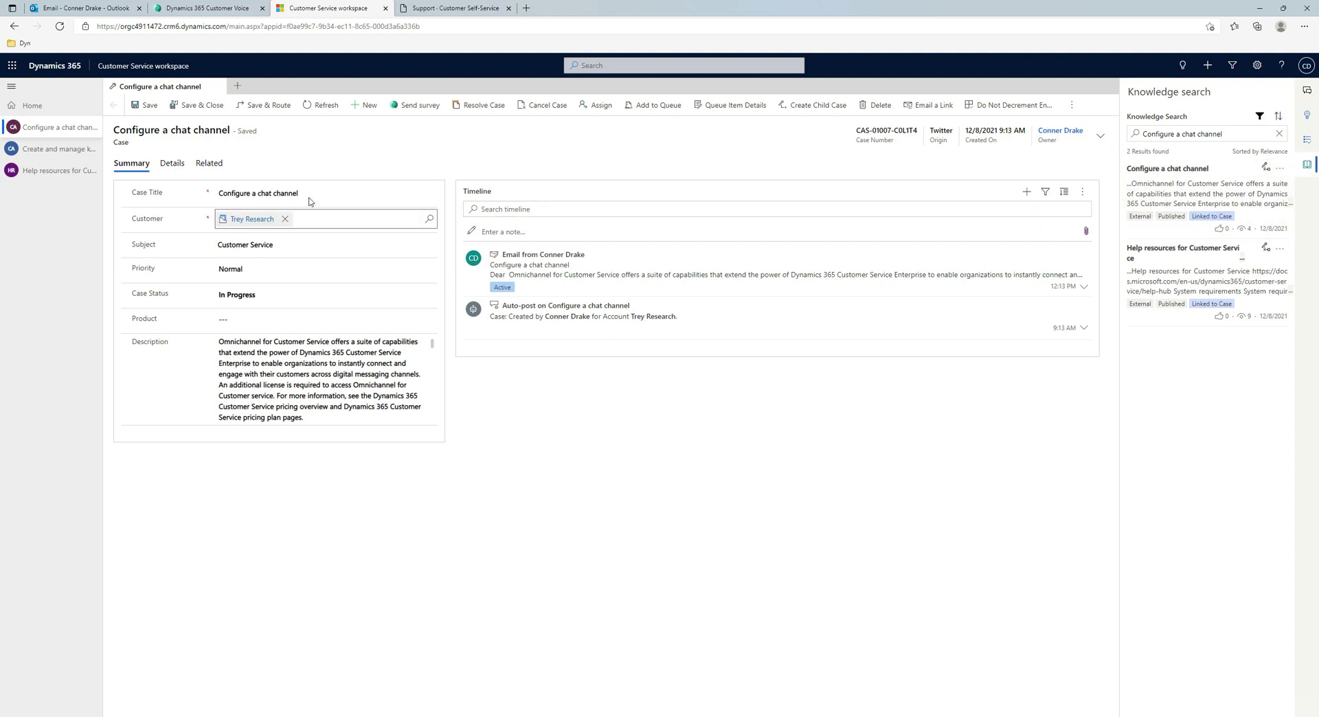
drag(270, 193, 388, 198)
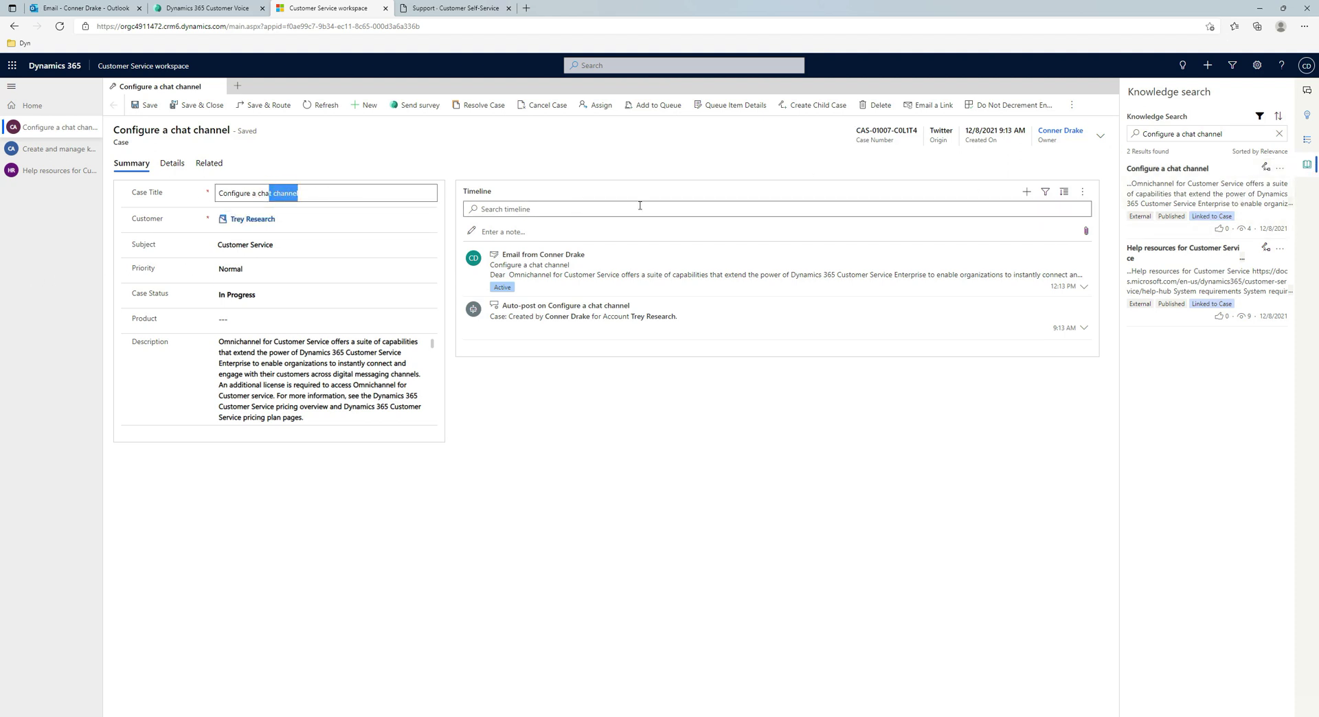
click(1233, 195)
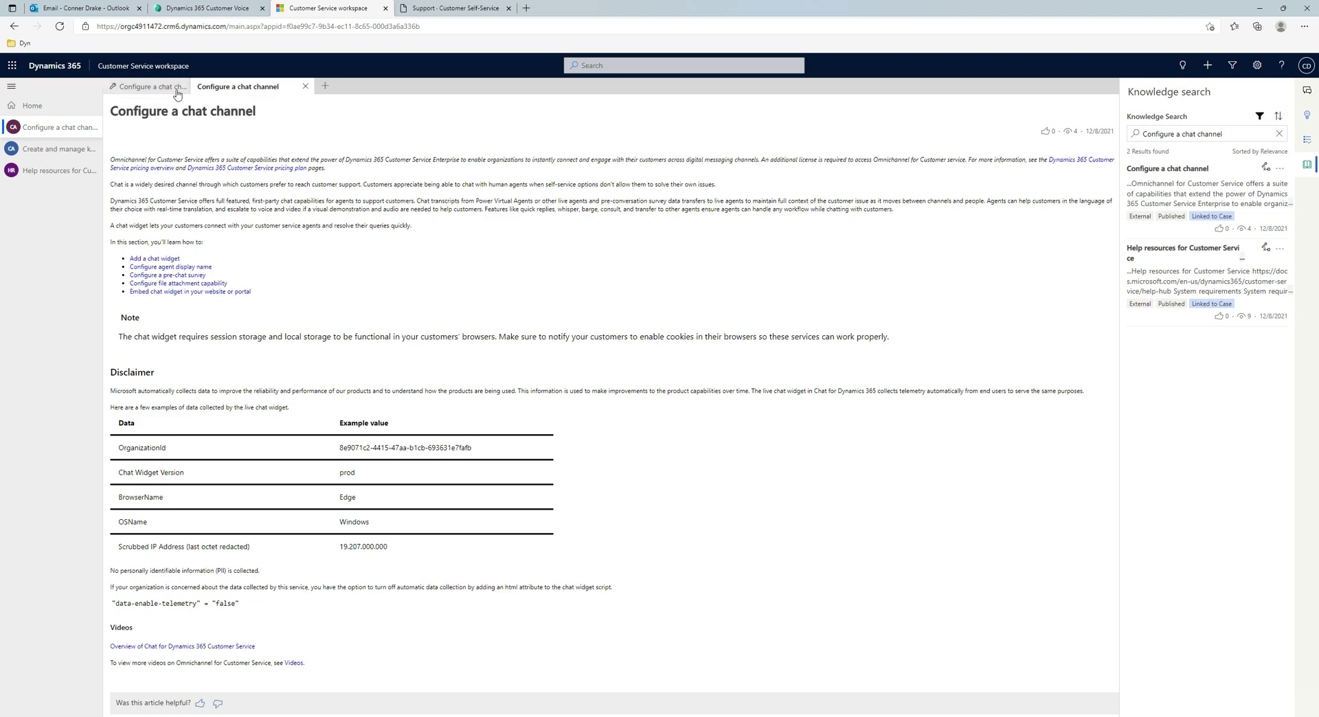
Return from the article to the case and show the extra actions for the Configure a chat channel search result
click(134, 87)
click(278, 85)
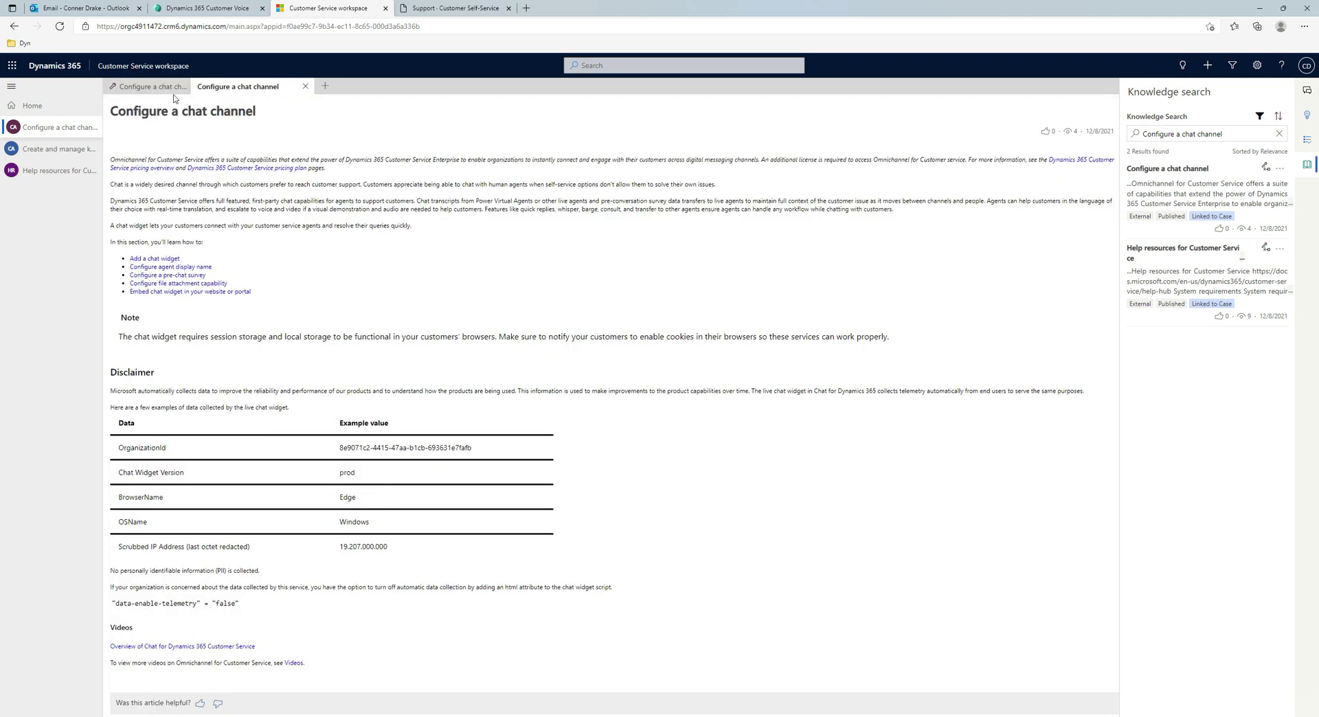
click(153, 87)
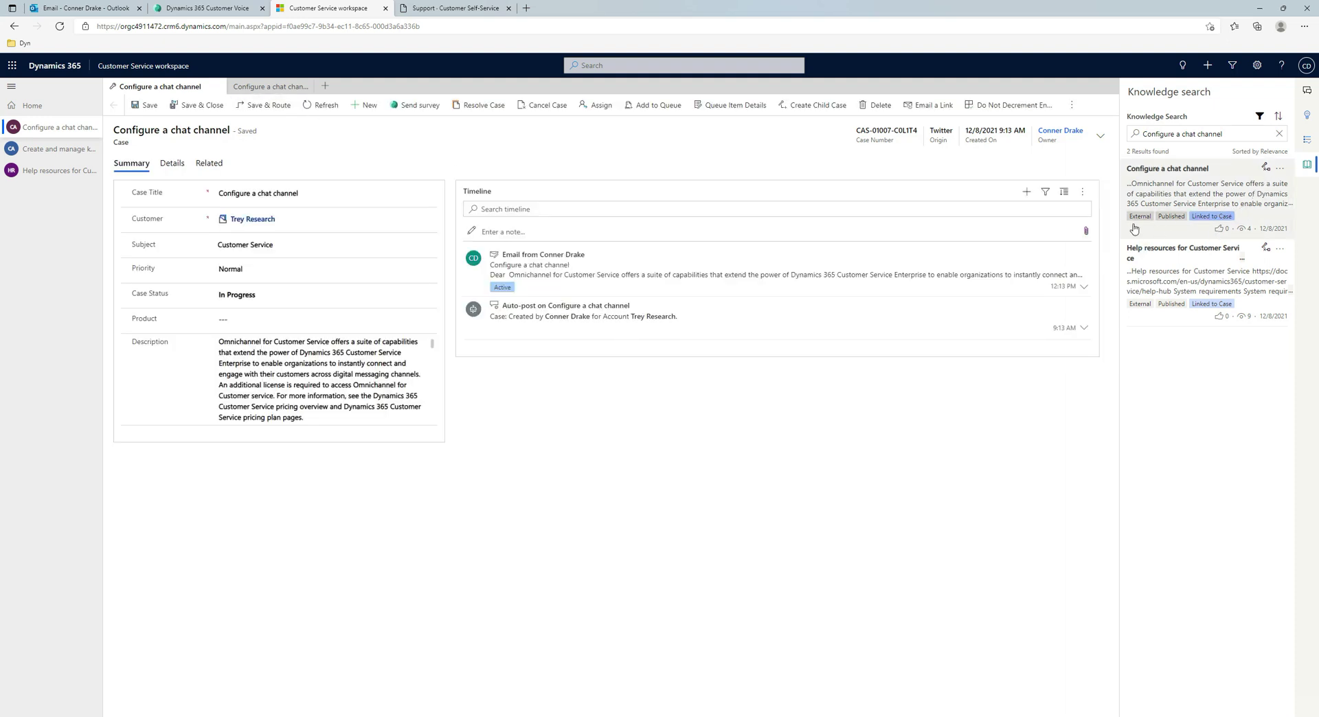
click(1279, 168)
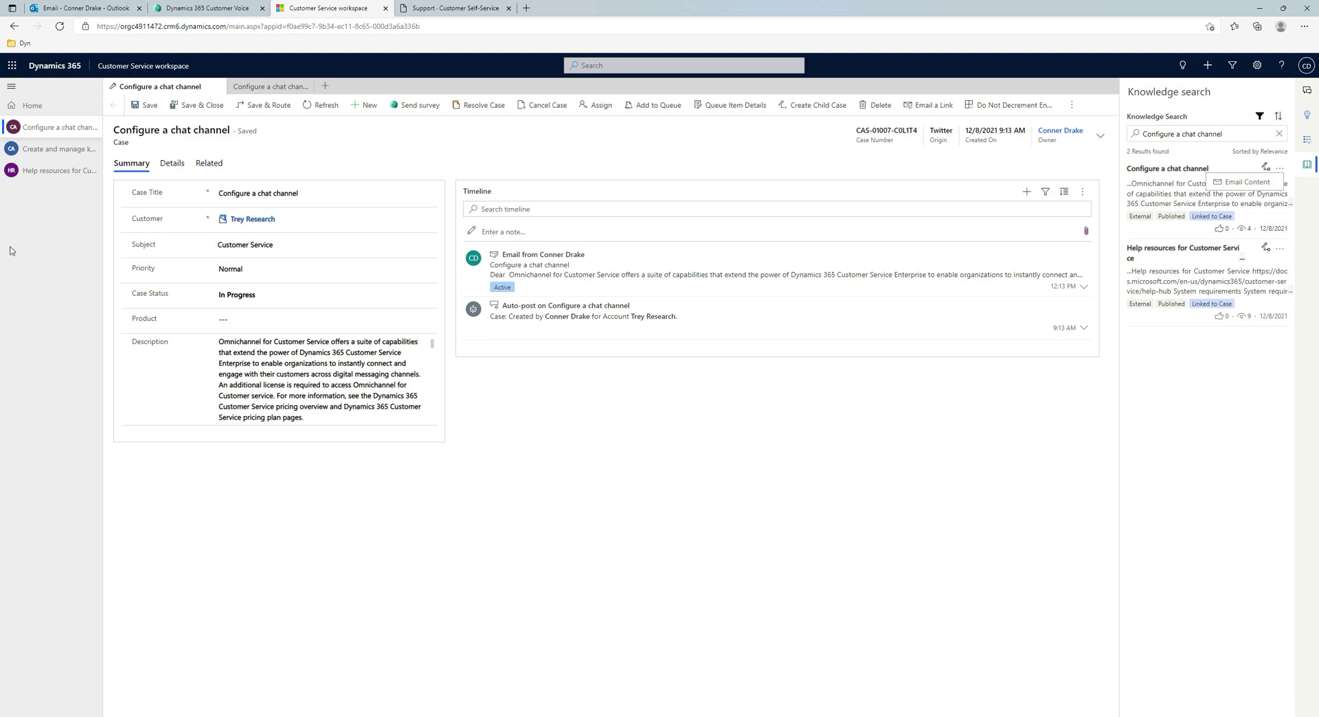
Switch among the Create and manage knowledge articles, Help resources for Customer Service and Configure a chat channel sessions
click(52, 149)
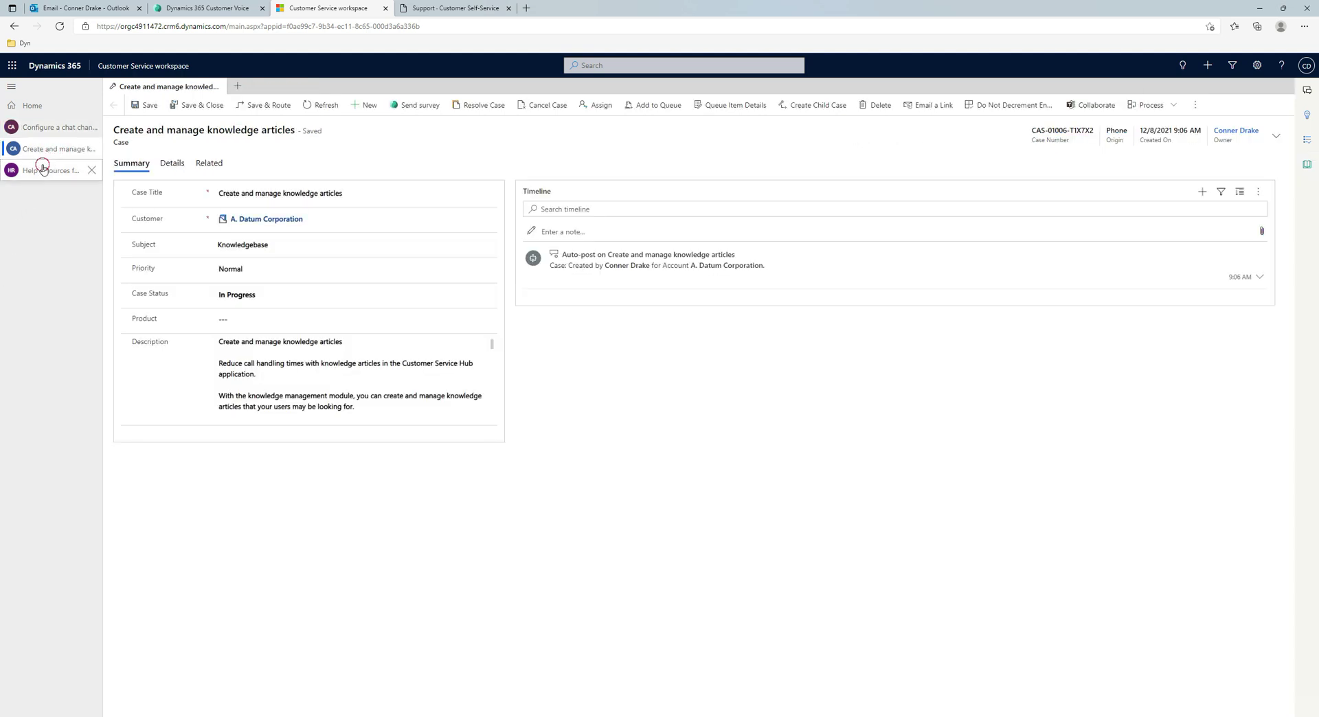
click(43, 168)
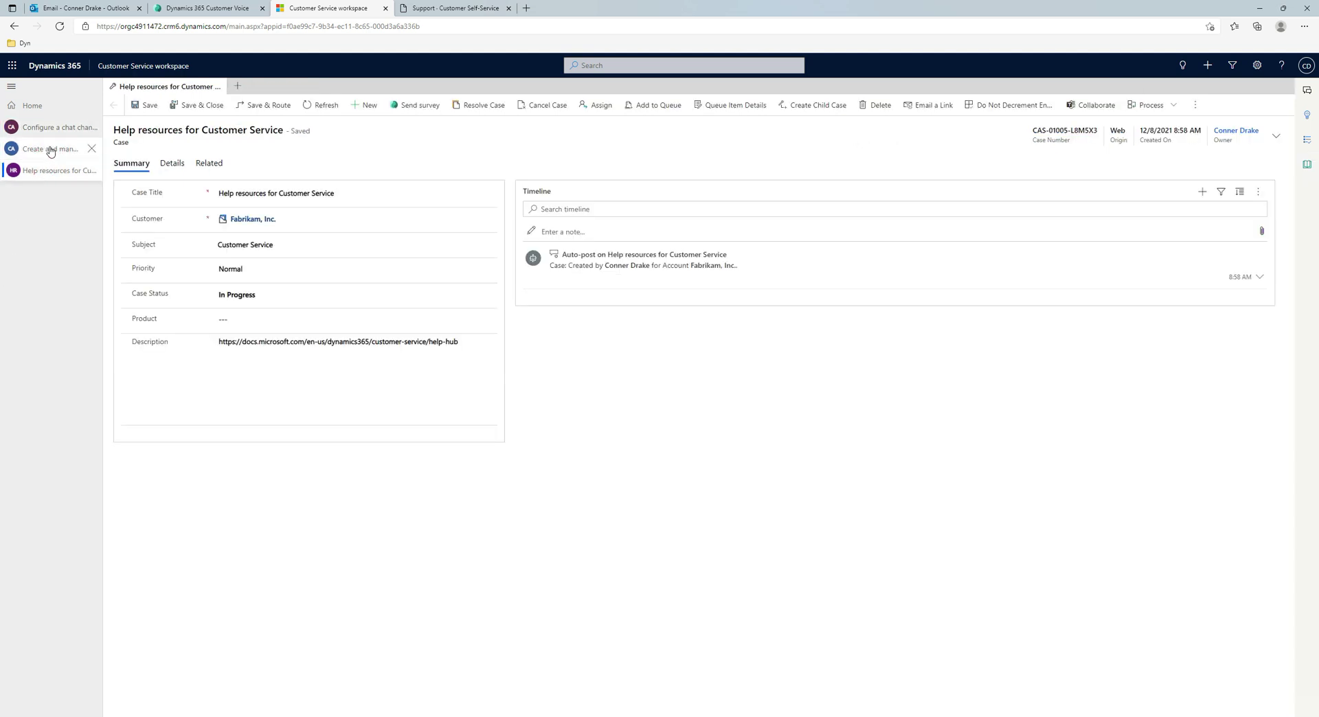
click(44, 148)
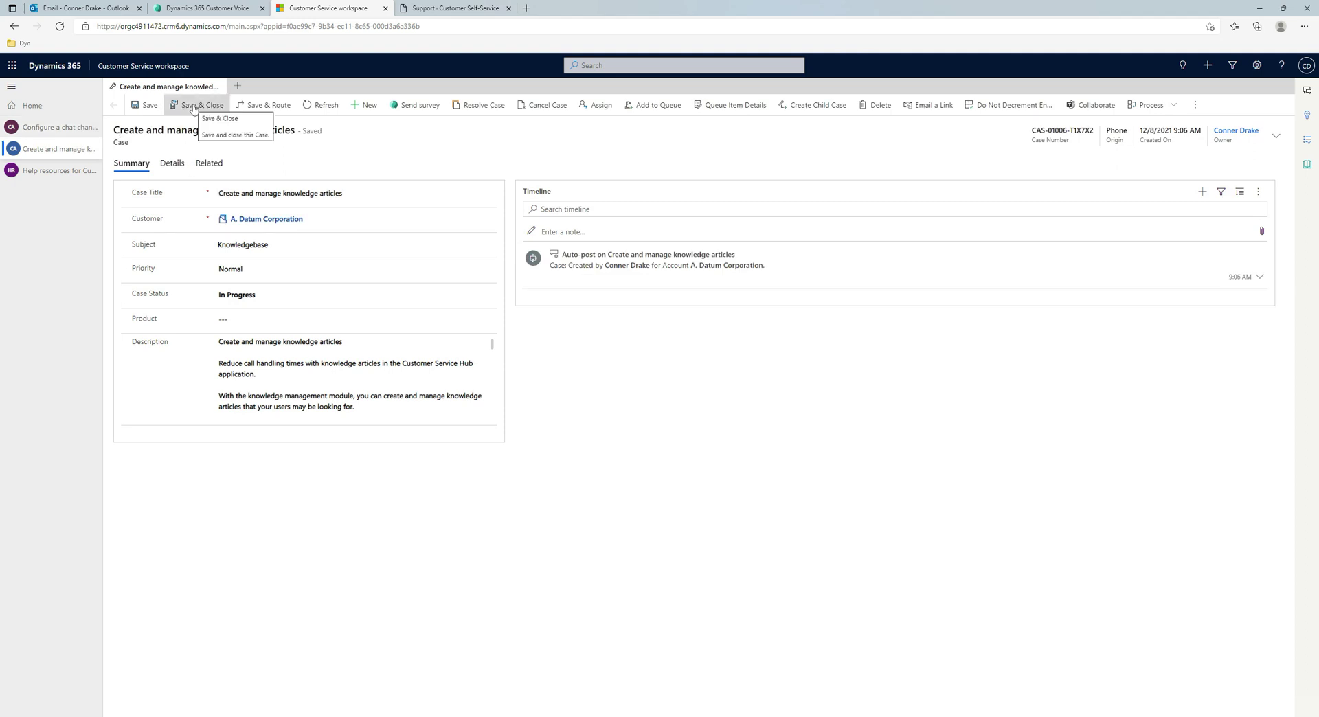
click(44, 128)
click(40, 156)
click(37, 167)
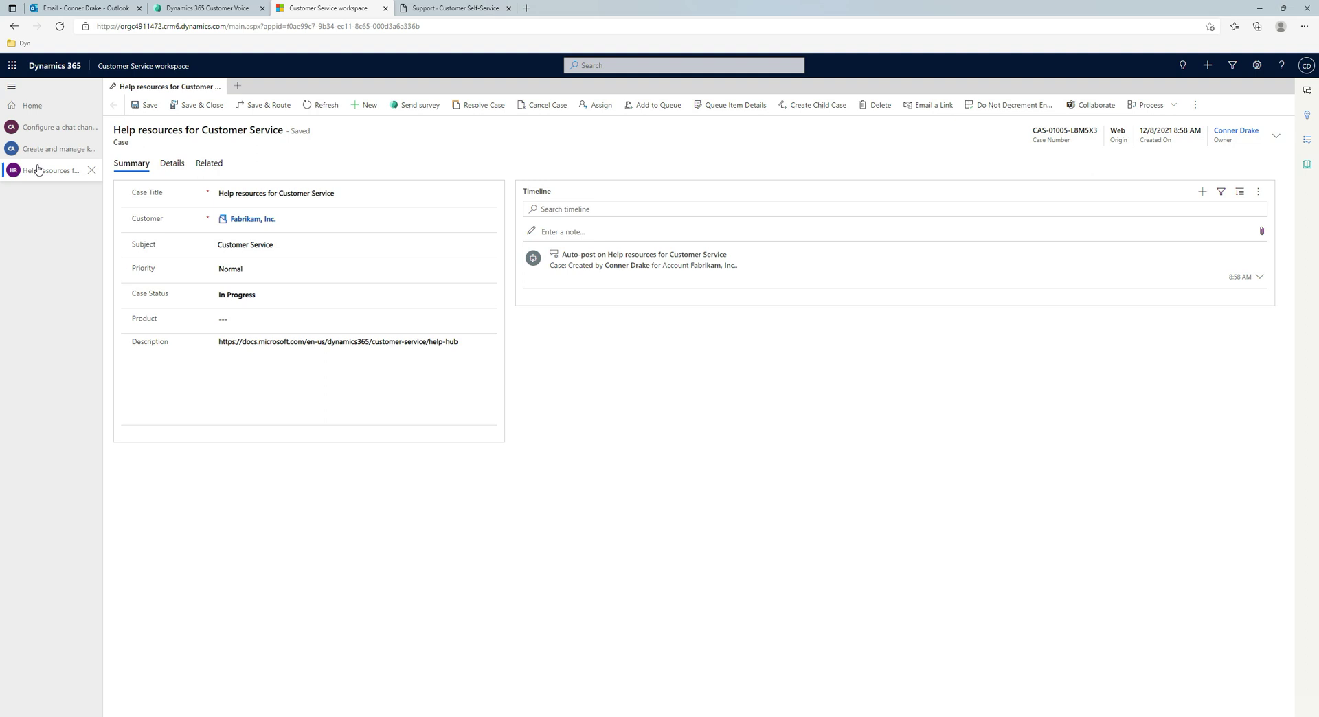
Return to the Configure a chat channel session and view the case's additional commands
click(36, 128)
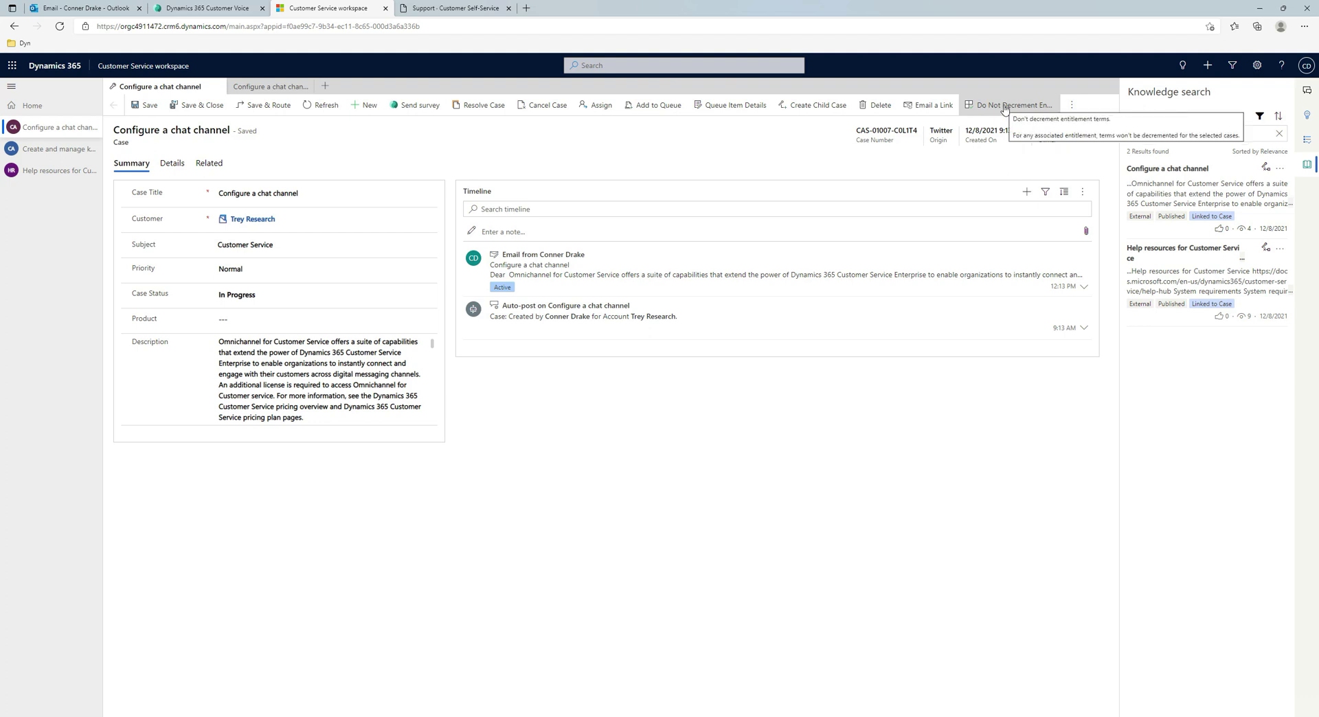
click(1071, 106)
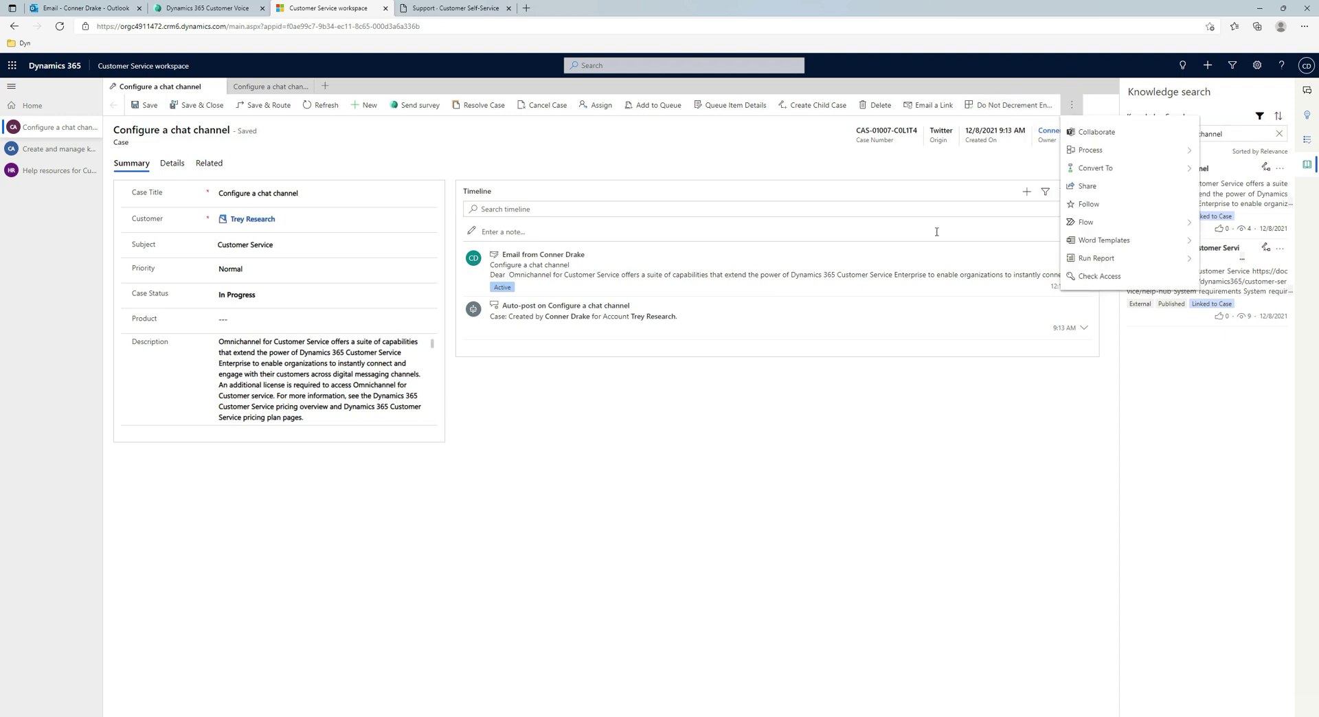
click(145, 94)
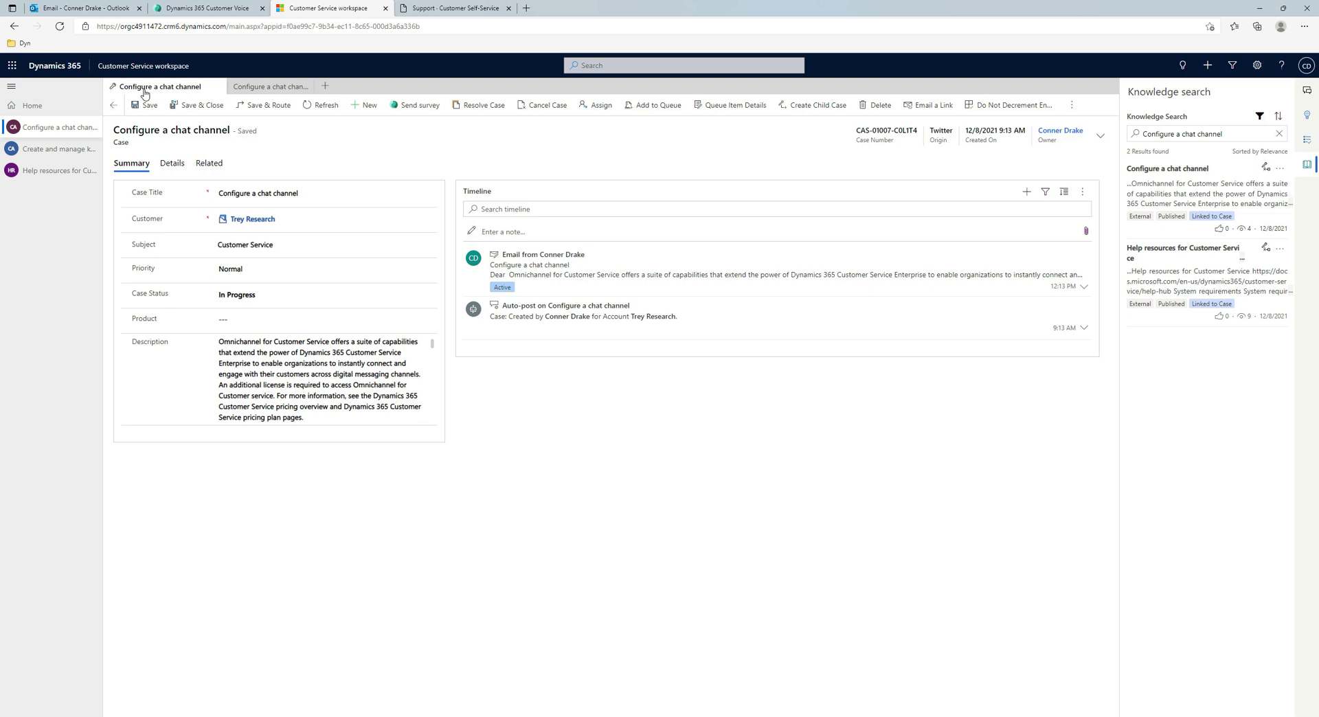
Switch to the Contoso Customer Self-Service portal and open the Create and manage knowledge articles article from its home page
click(406, 14)
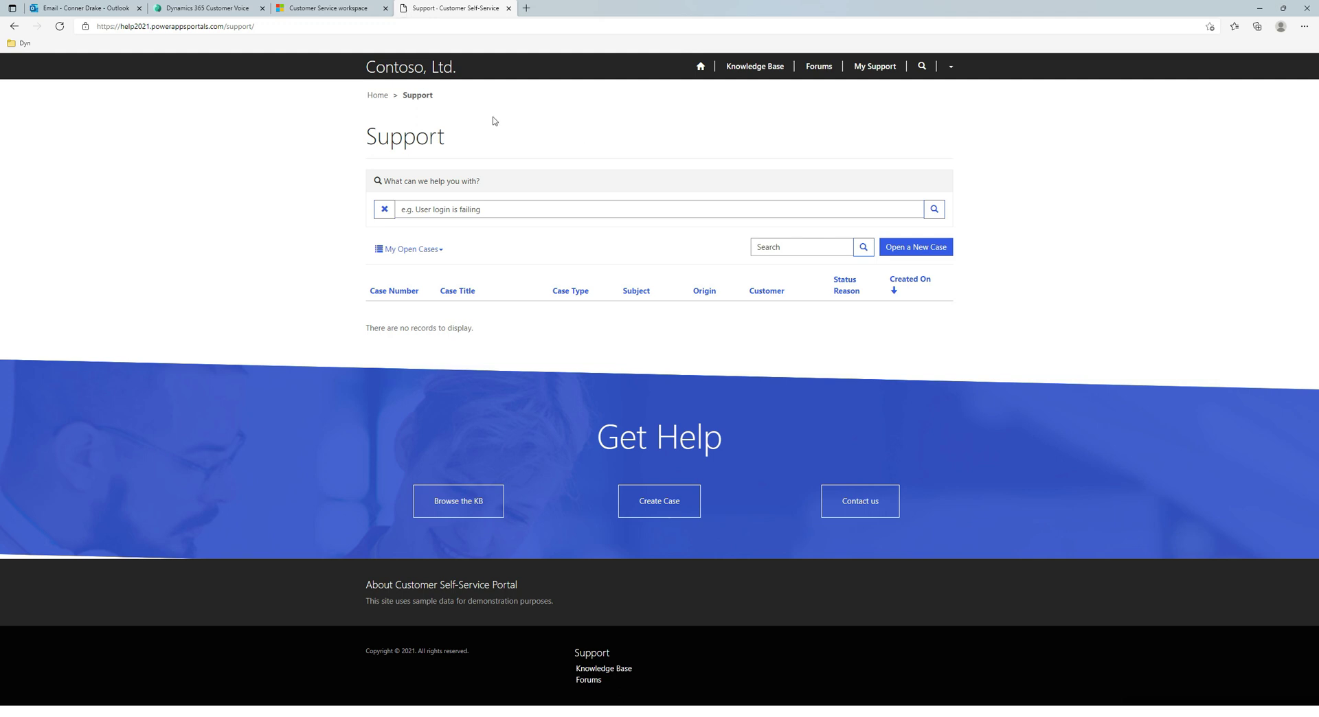
click(701, 69)
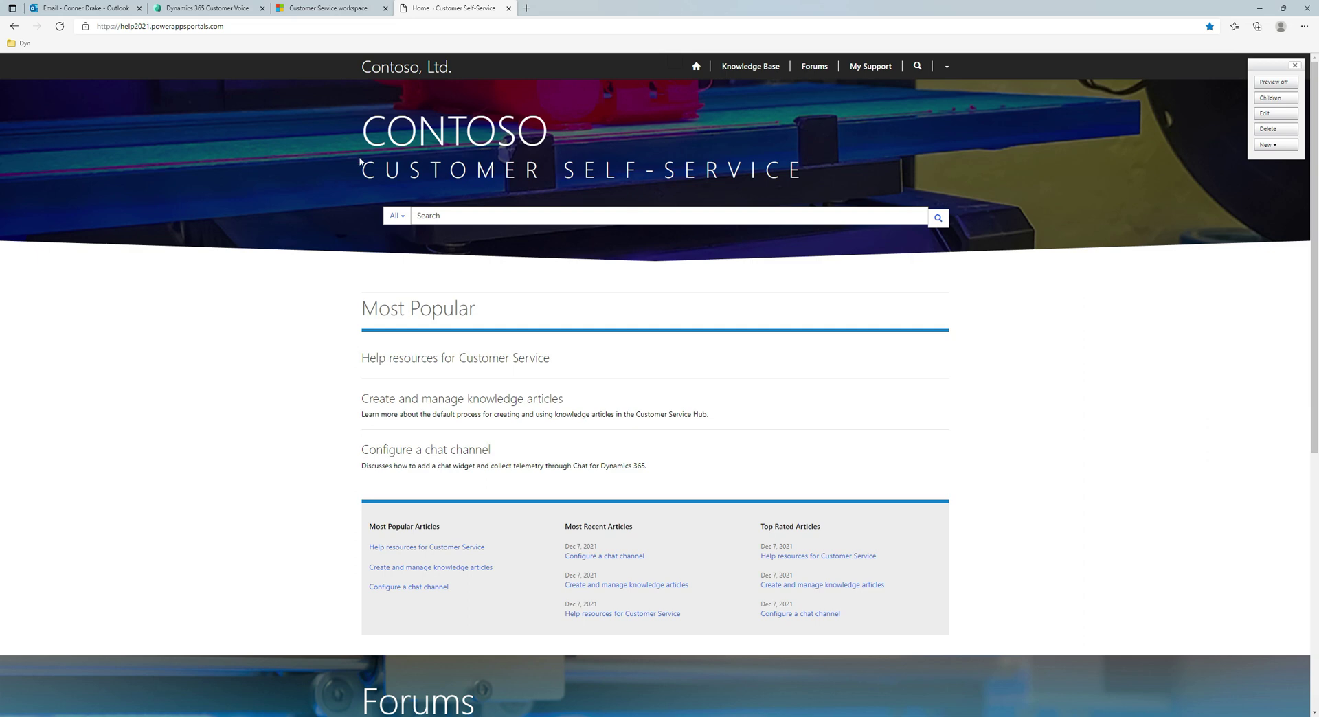
click(426, 401)
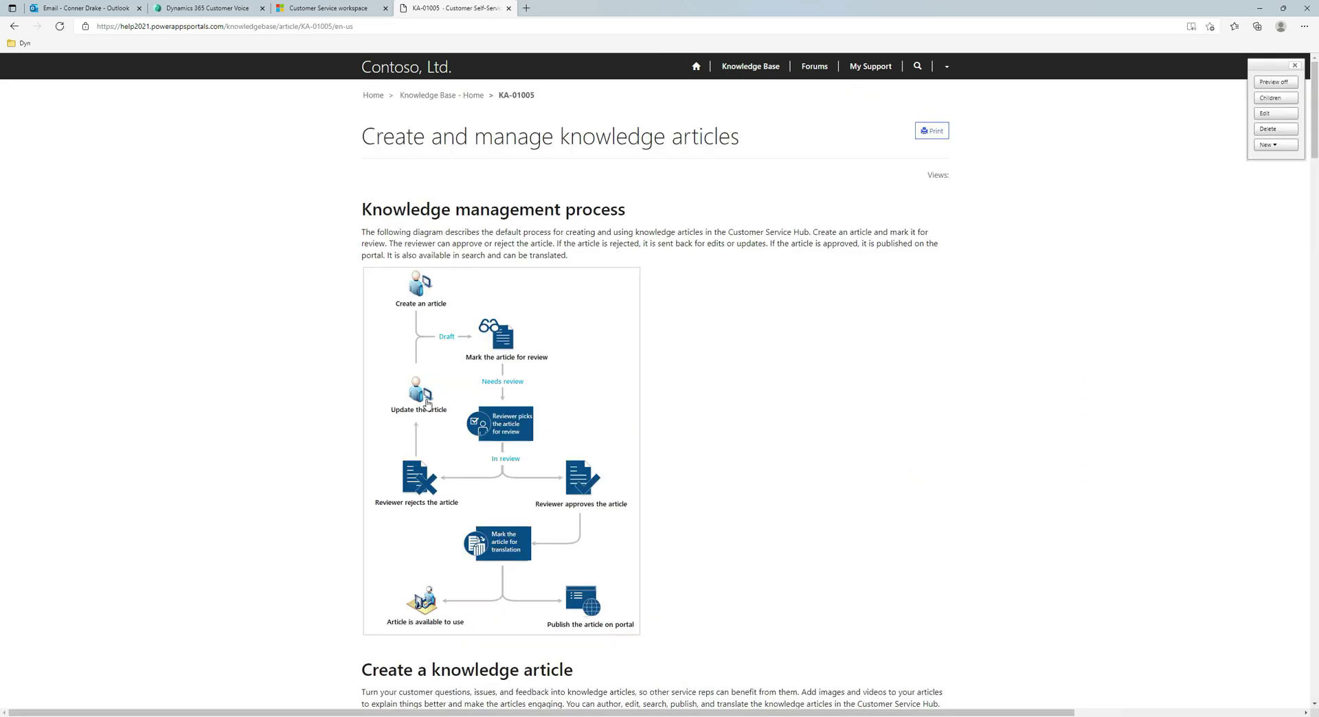
Read through the Create and manage knowledge articles article down to its keywords and return to the portal home page
scroll(514, 424, down, 5)
scroll(514, 424, down, 20)
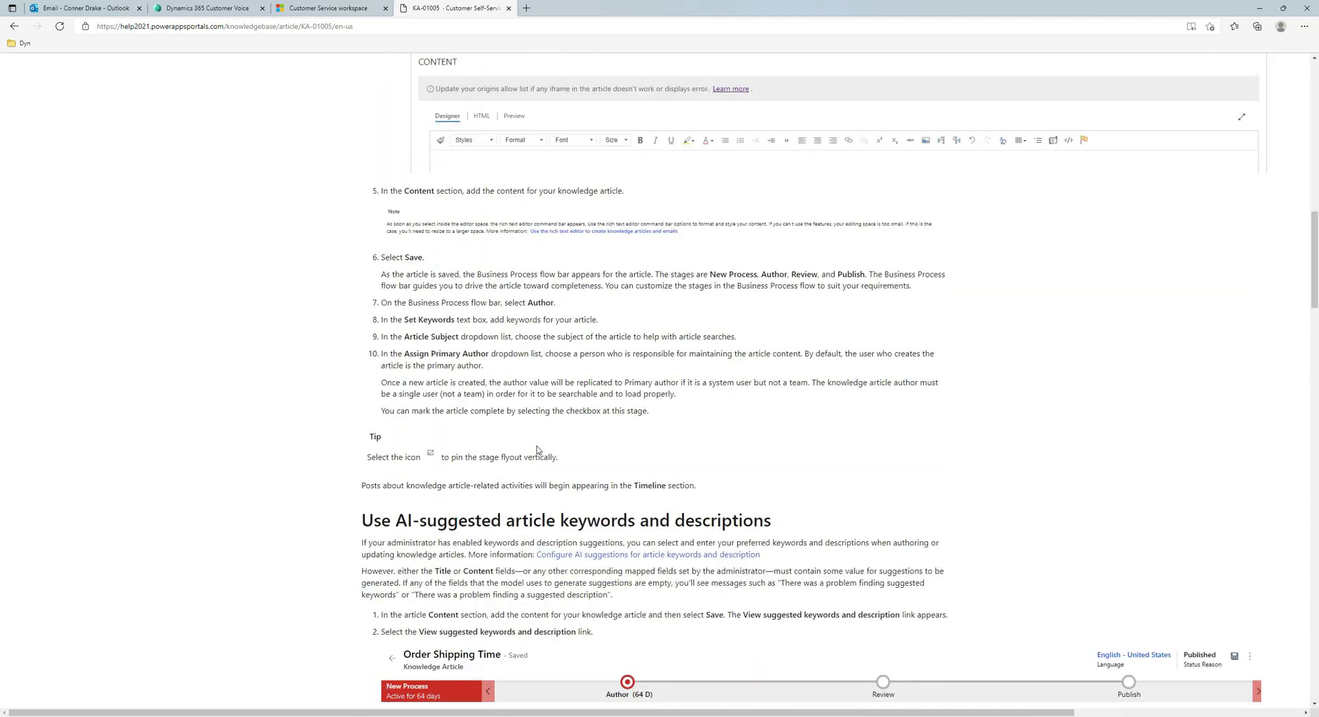
scroll(537, 450, up, 20)
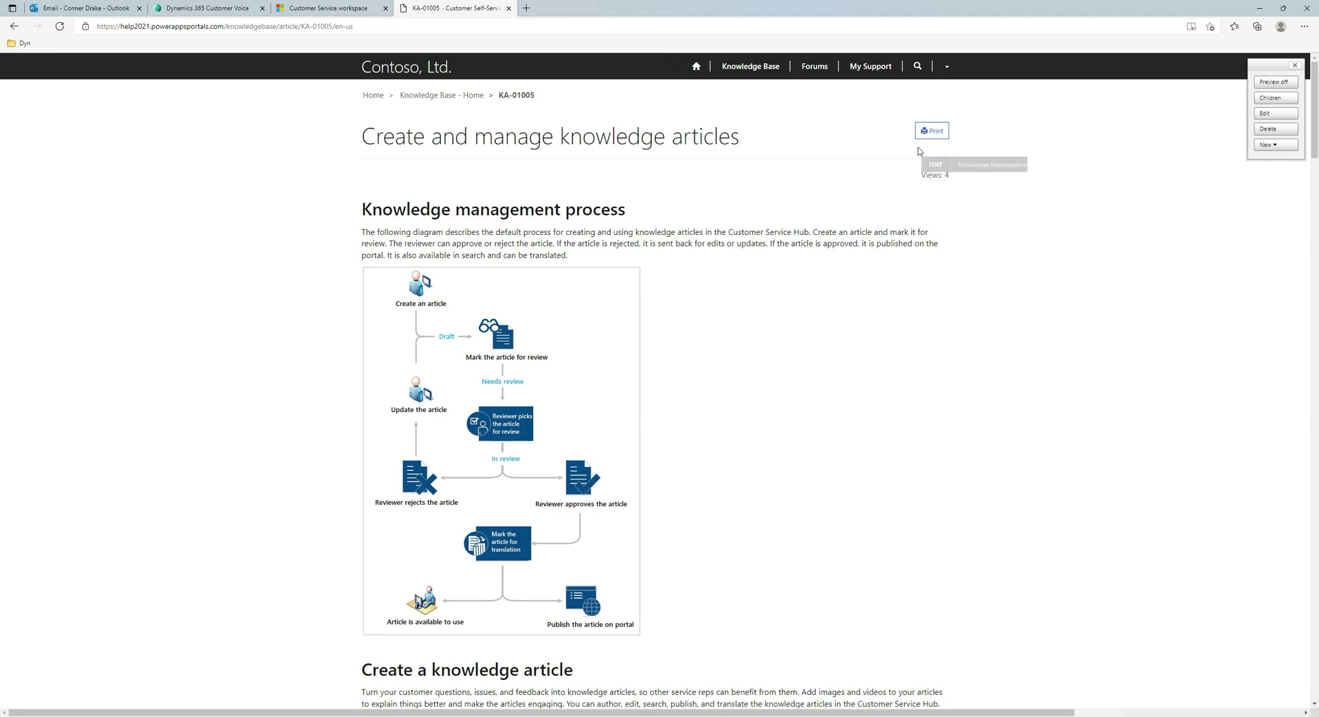
scroll(797, 211, down, 20)
scroll(652, 357, down, 15)
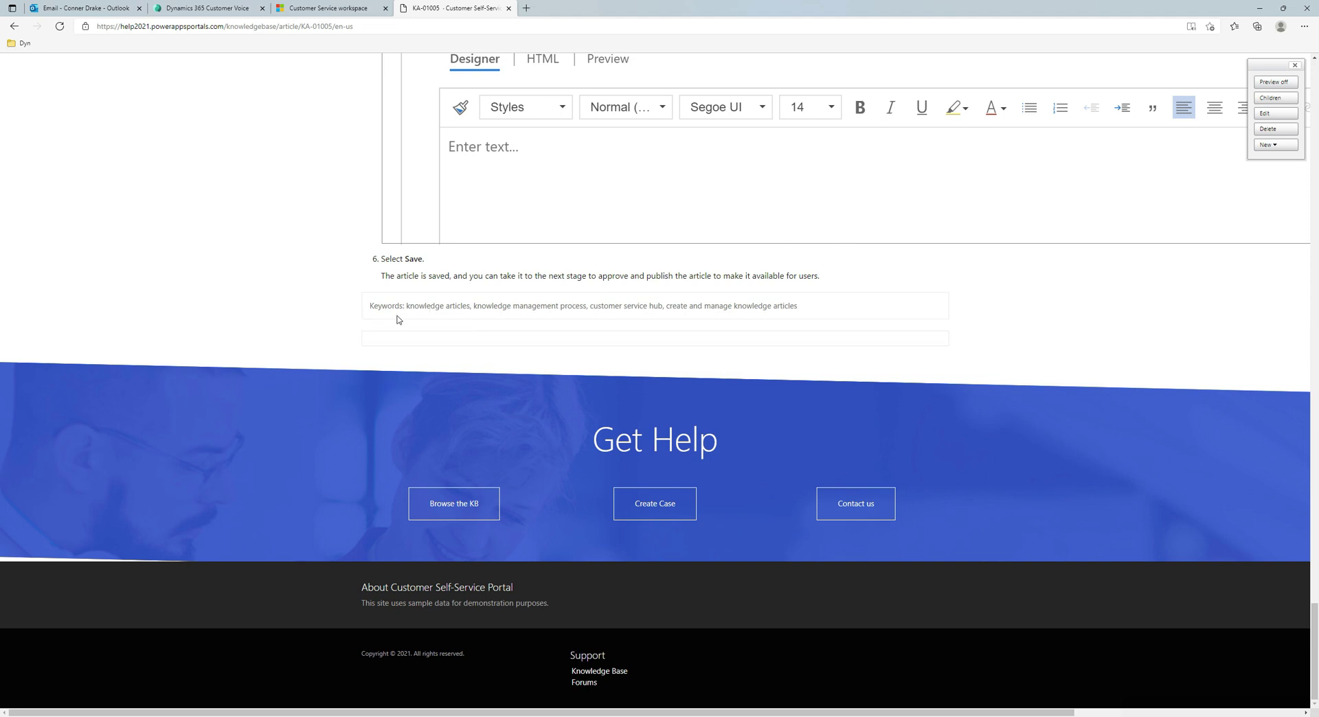
mouse_move(385, 309)
key(alt+Left)
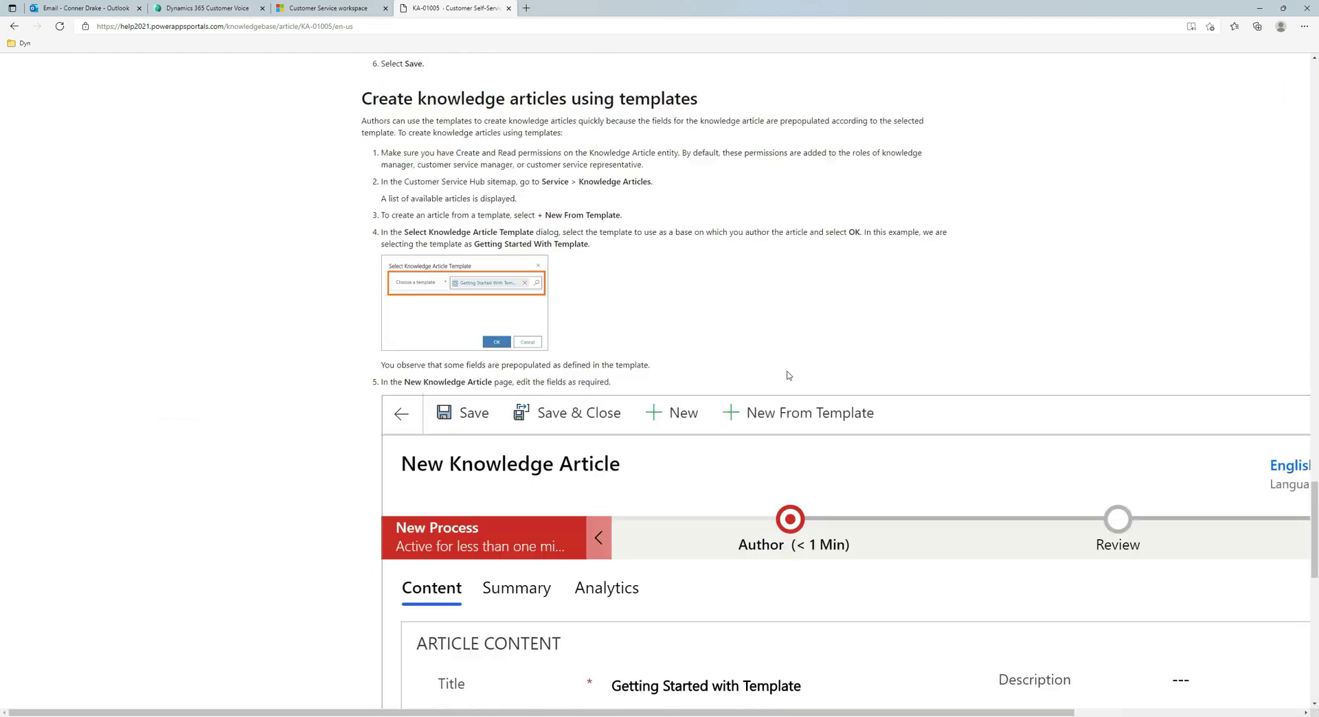
key(alt+Left)
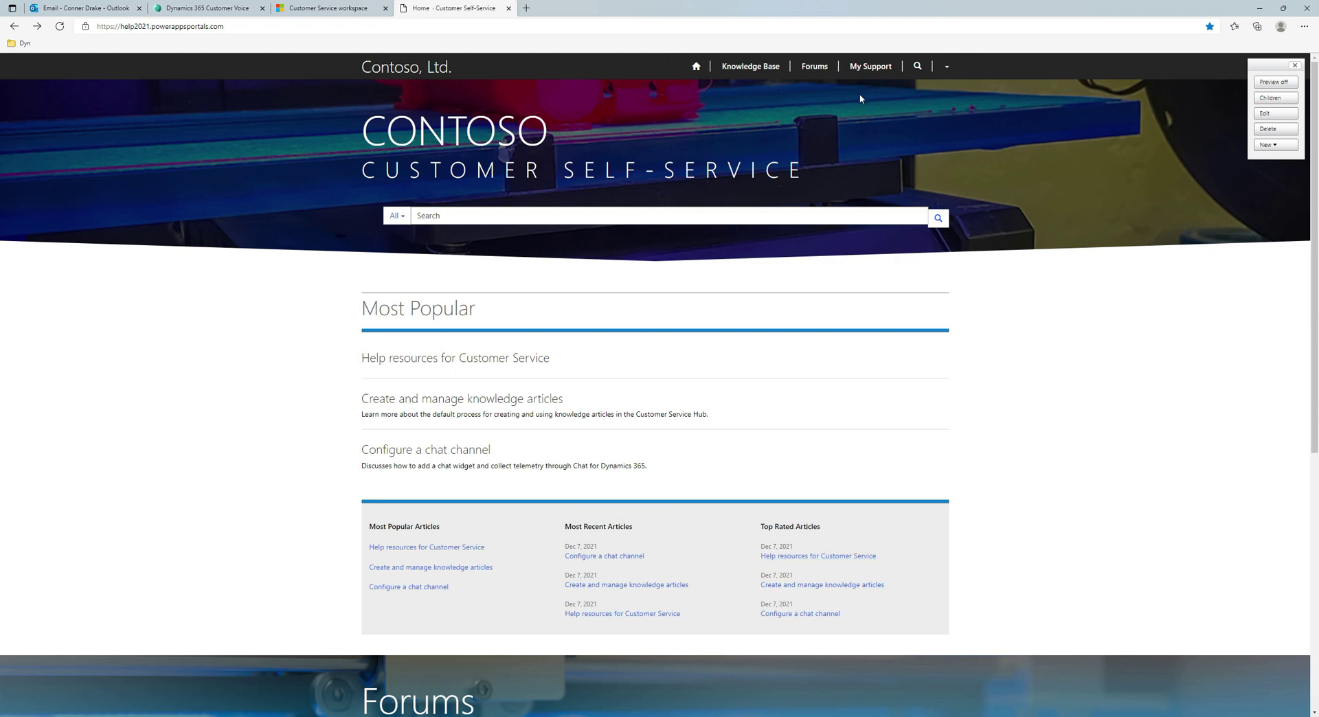
Search all portal content for "customer"
click(545, 221)
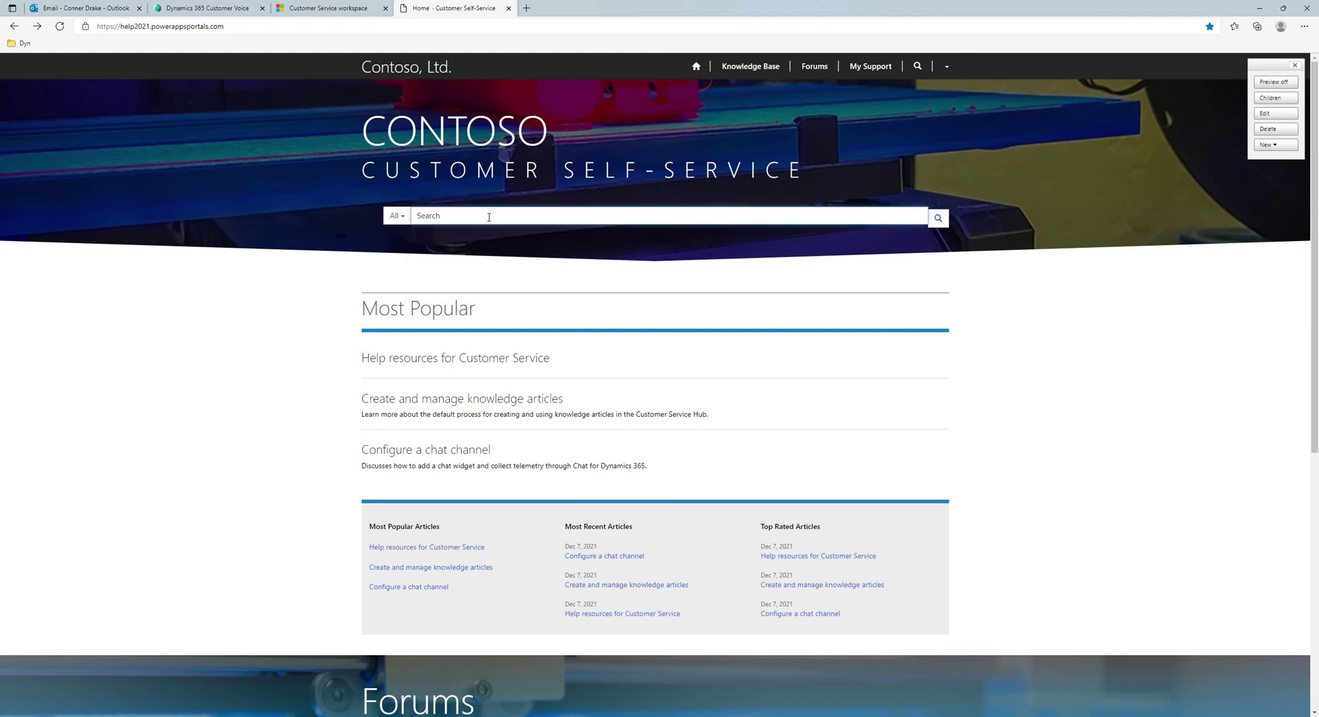
text(customer)
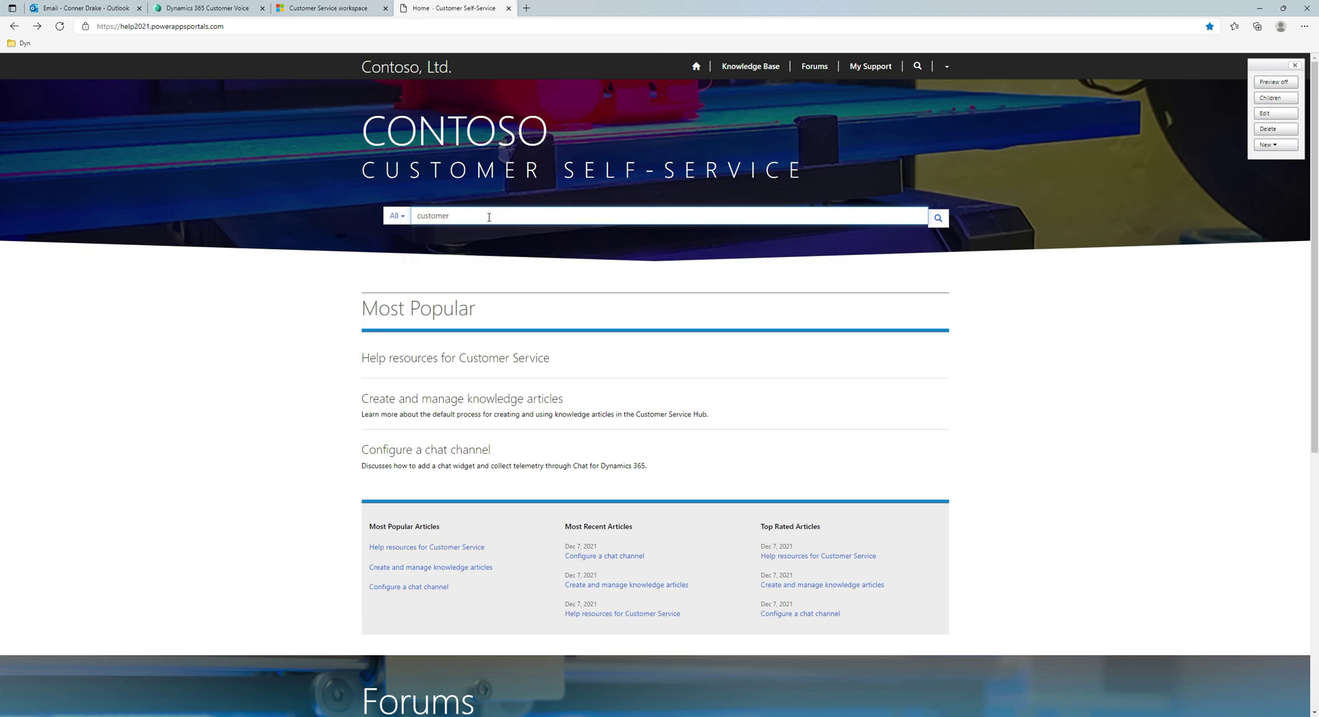
key(Return)
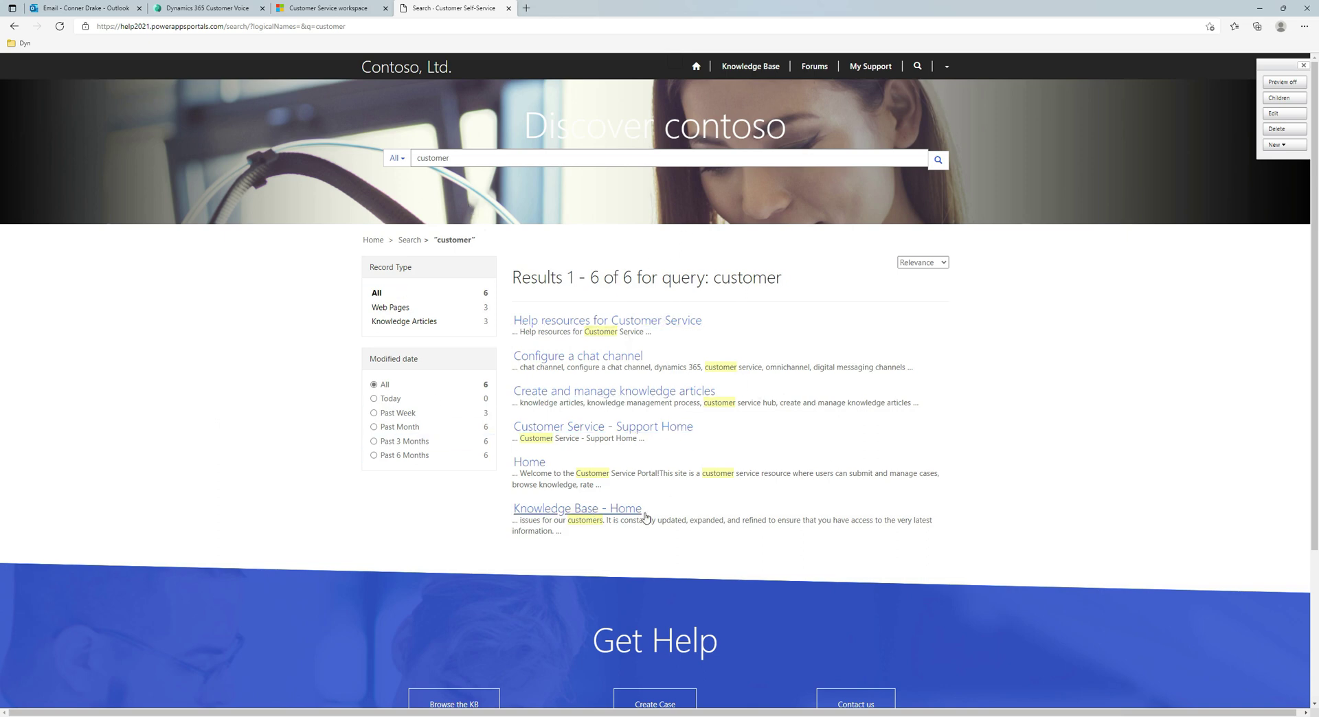
Go to the portal's My Support page and open a new case
click(872, 68)
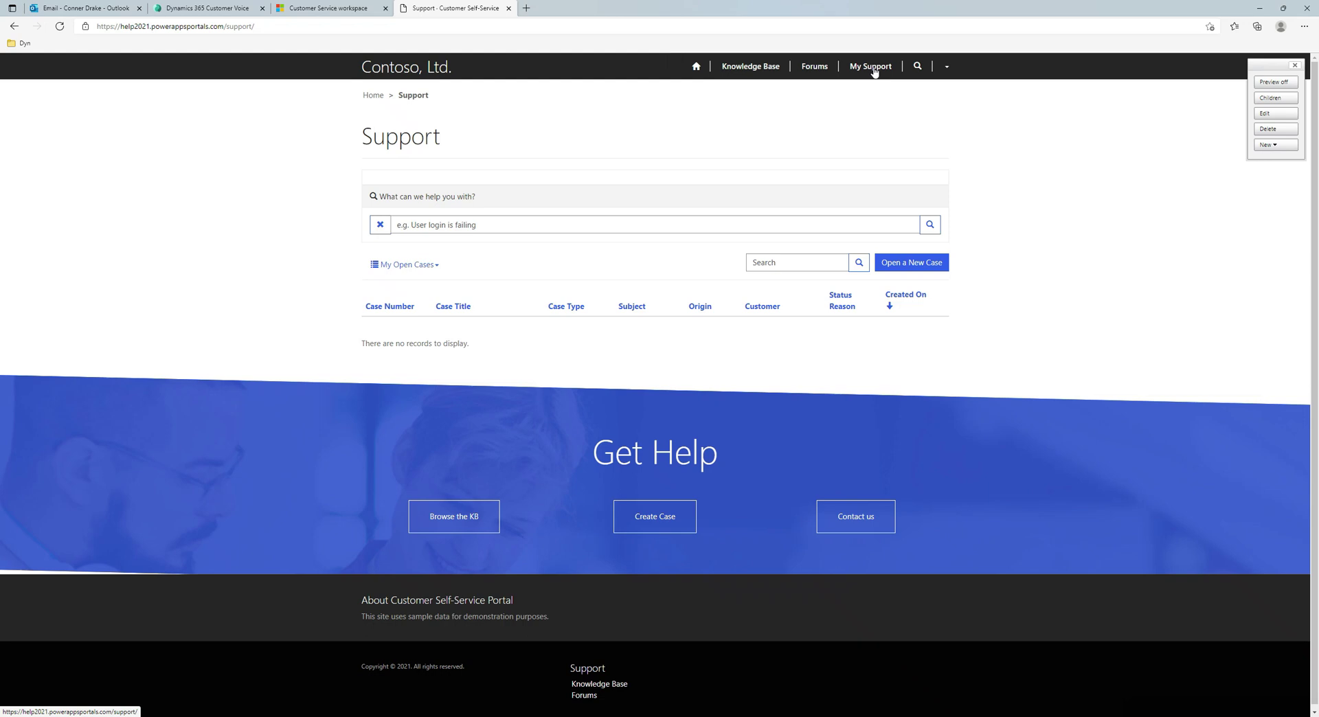
right_click(873, 70)
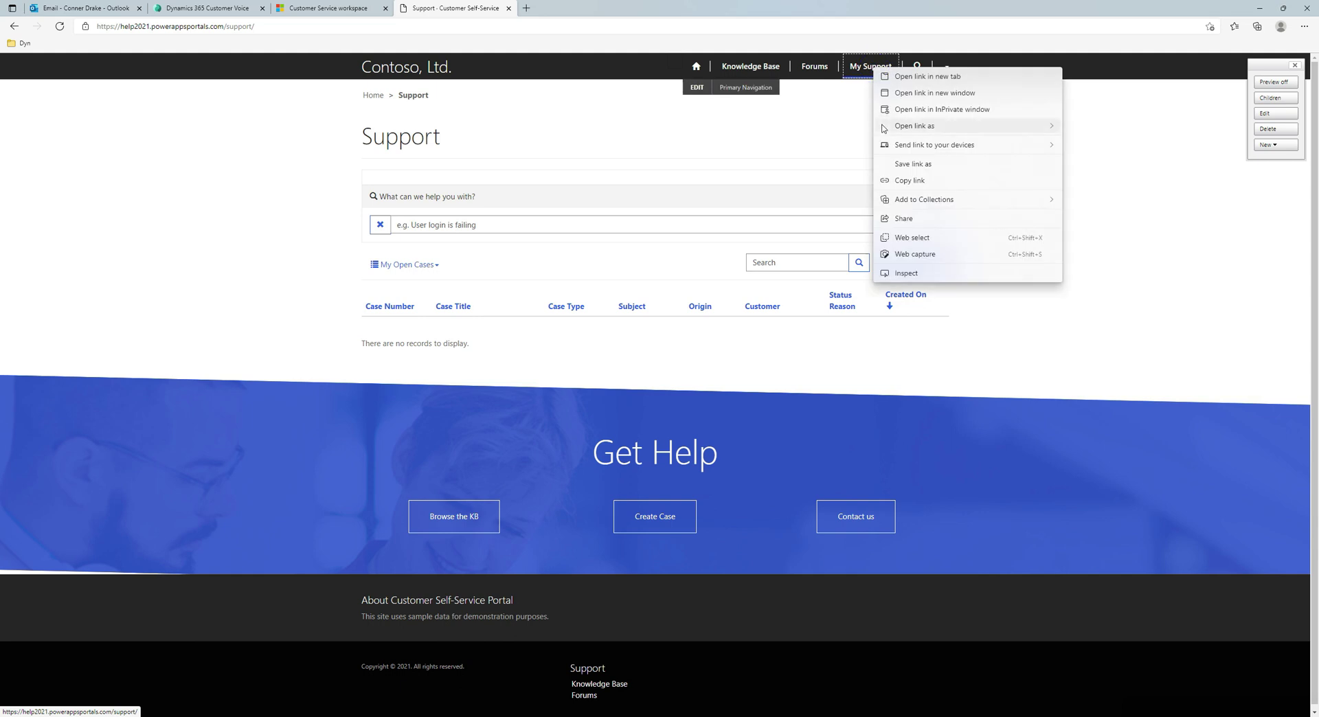
click(694, 123)
click(920, 263)
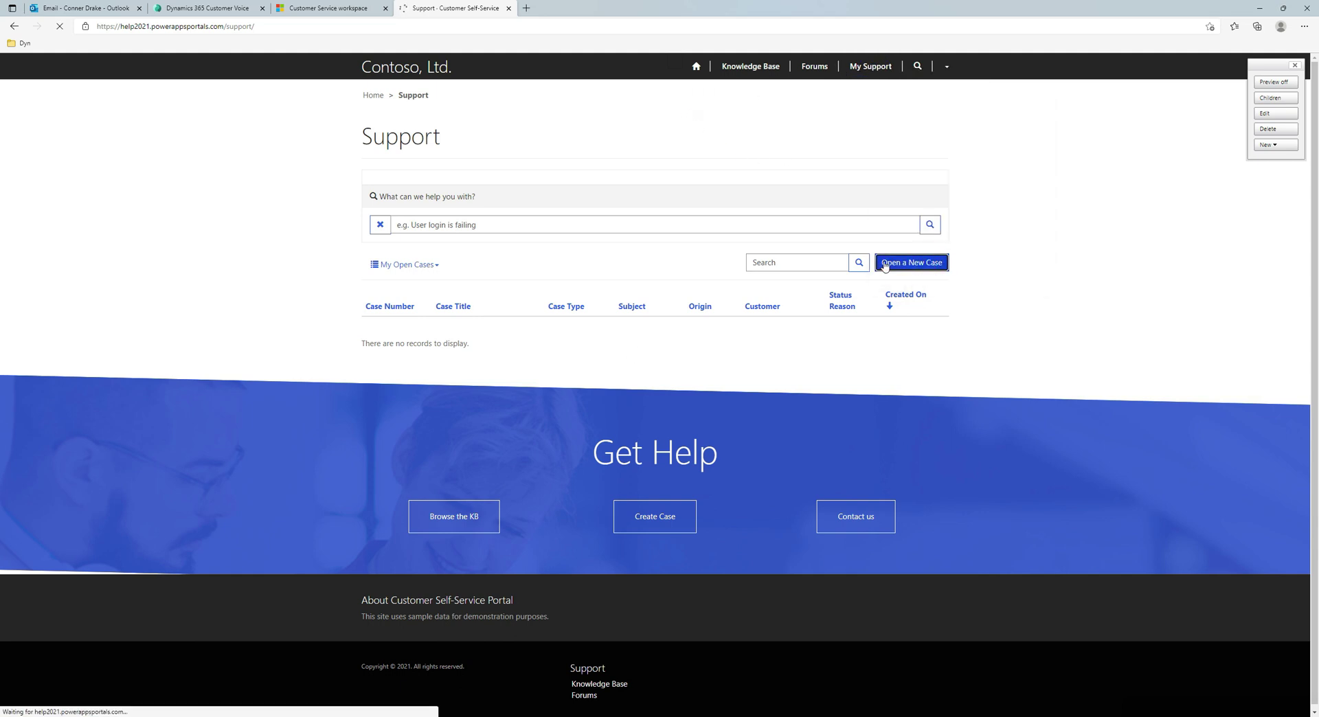
Enter Chat as the new case's title to get suggested topics and close the page-editing toolbox
click(445, 206)
text(Chat)
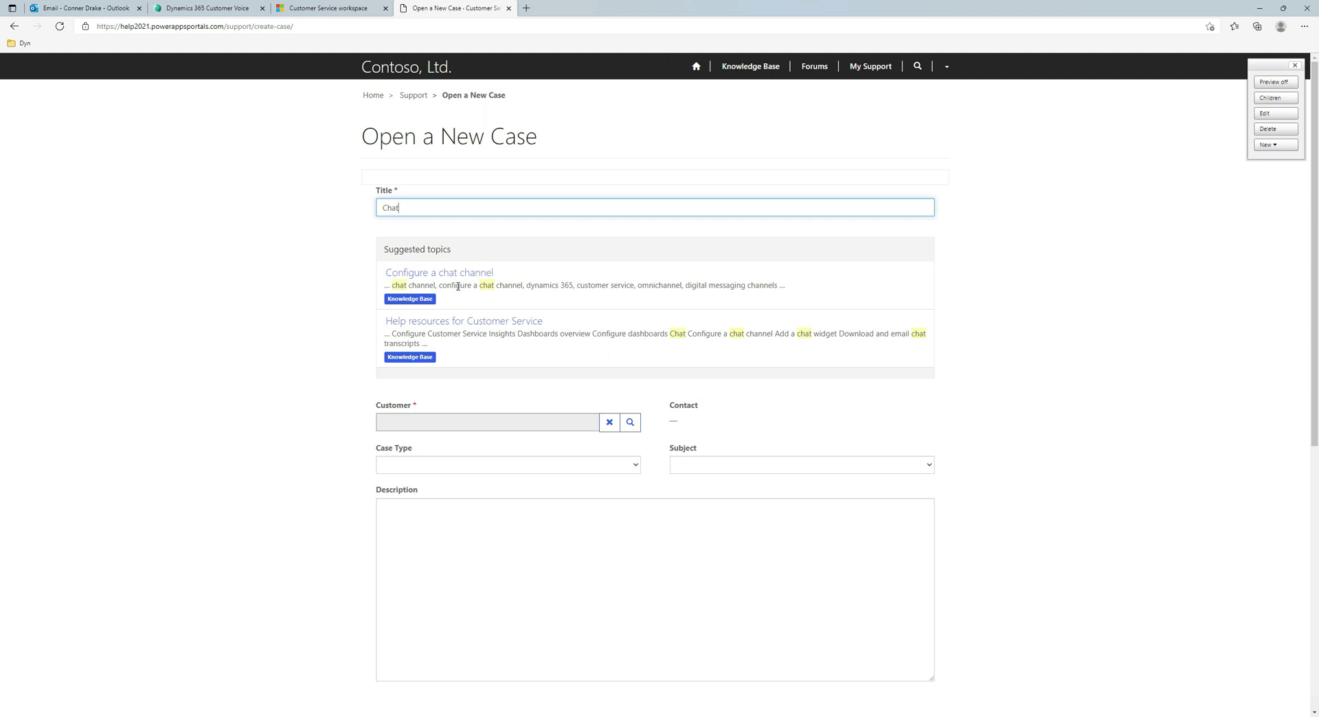
click(1296, 66)
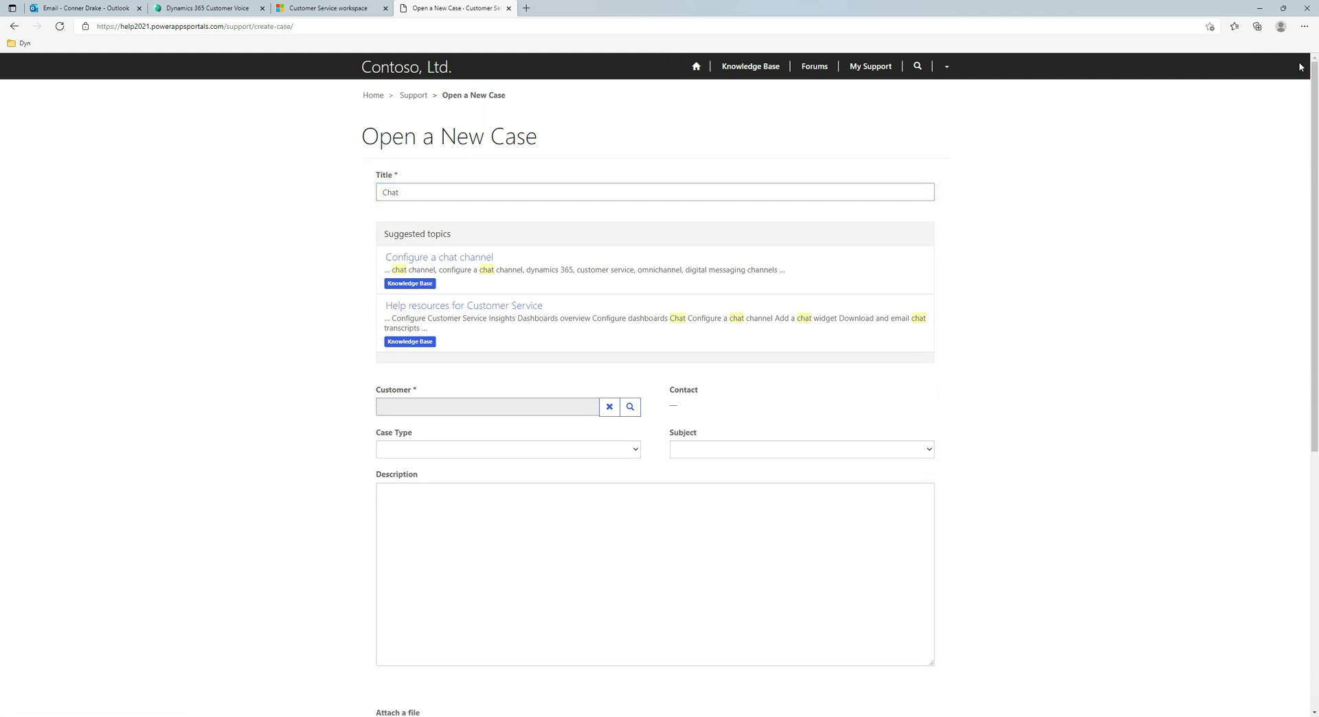